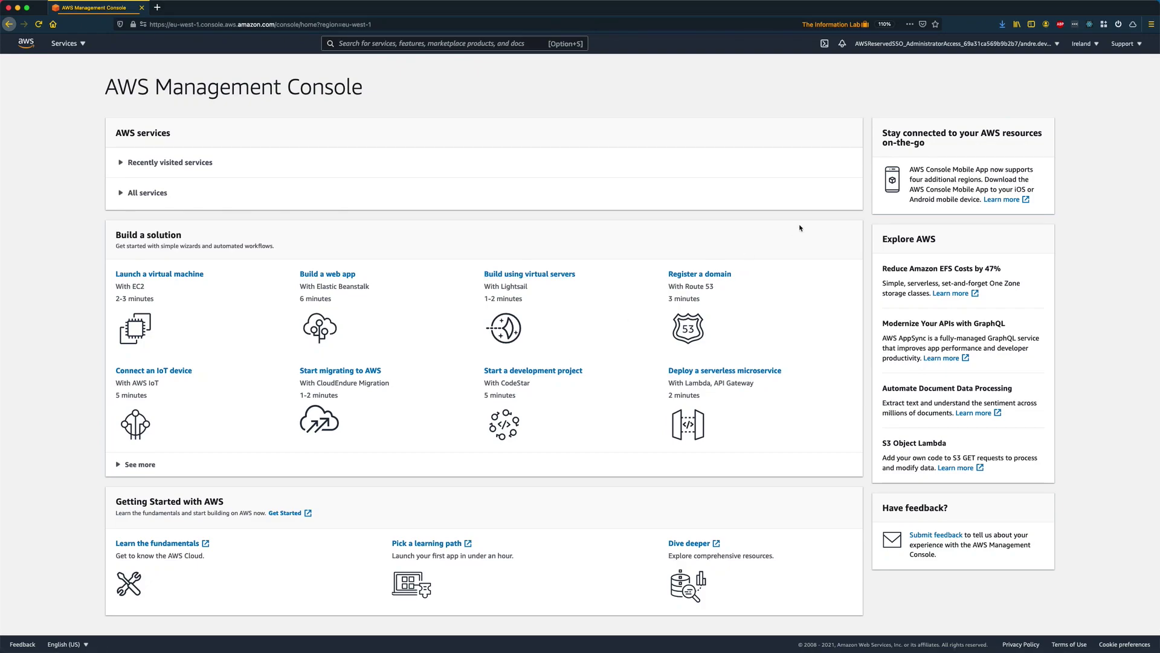
Step: Check the available AWS regions and open AWS Glue DataBrew from the full list of services
click(1088, 48)
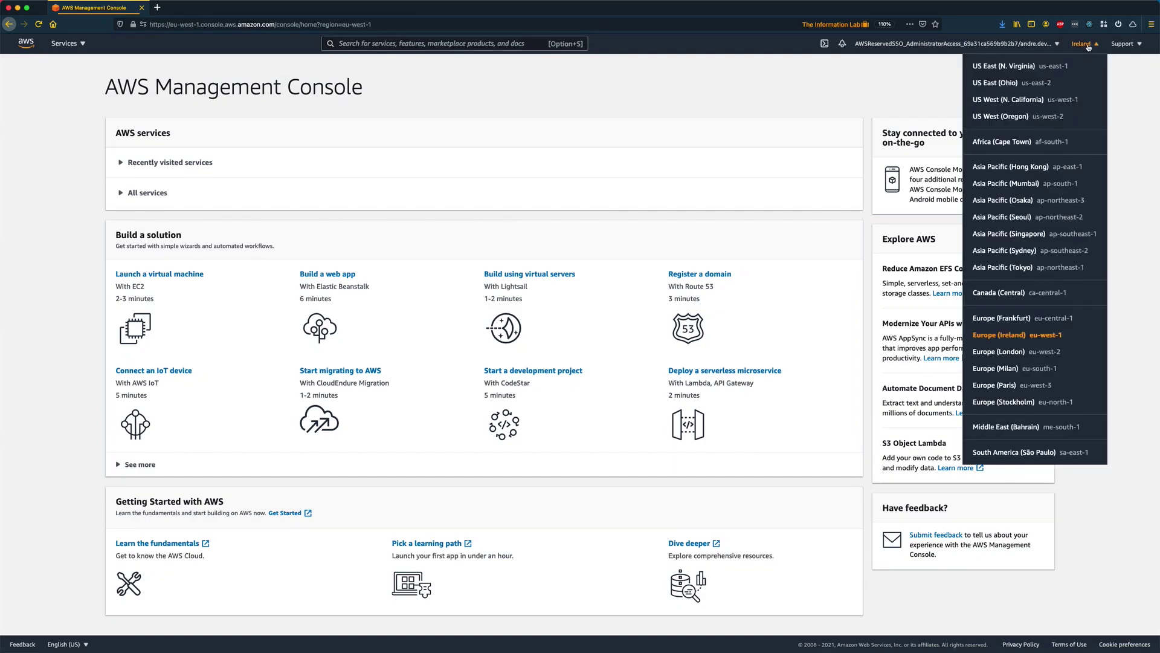
click(1088, 47)
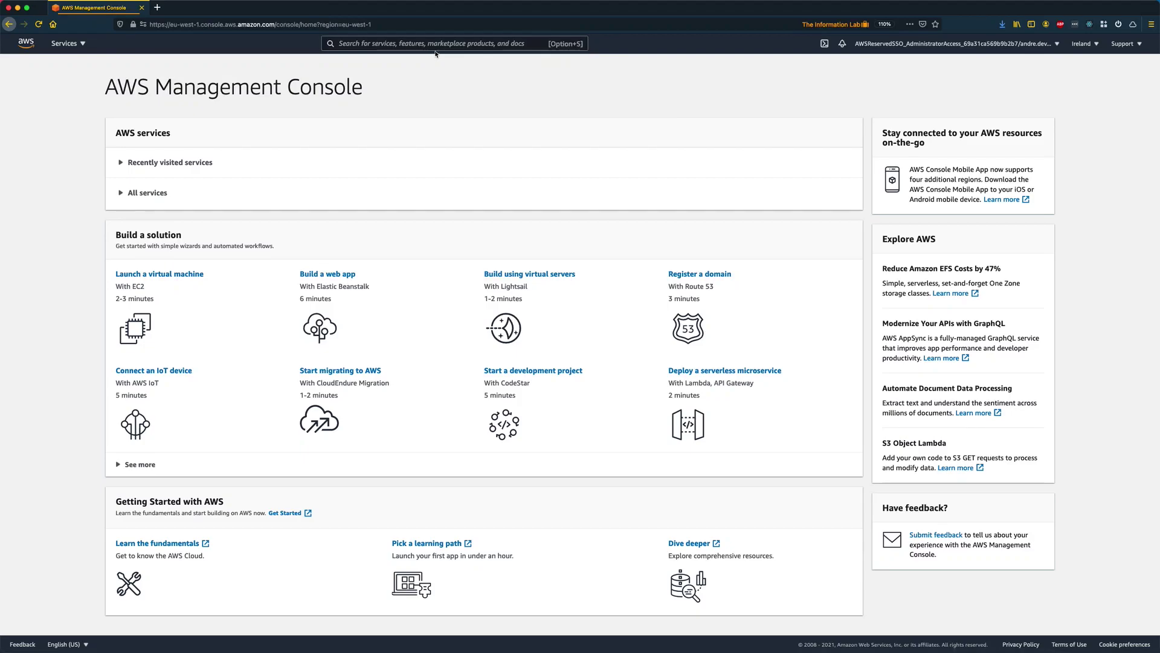
click(145, 191)
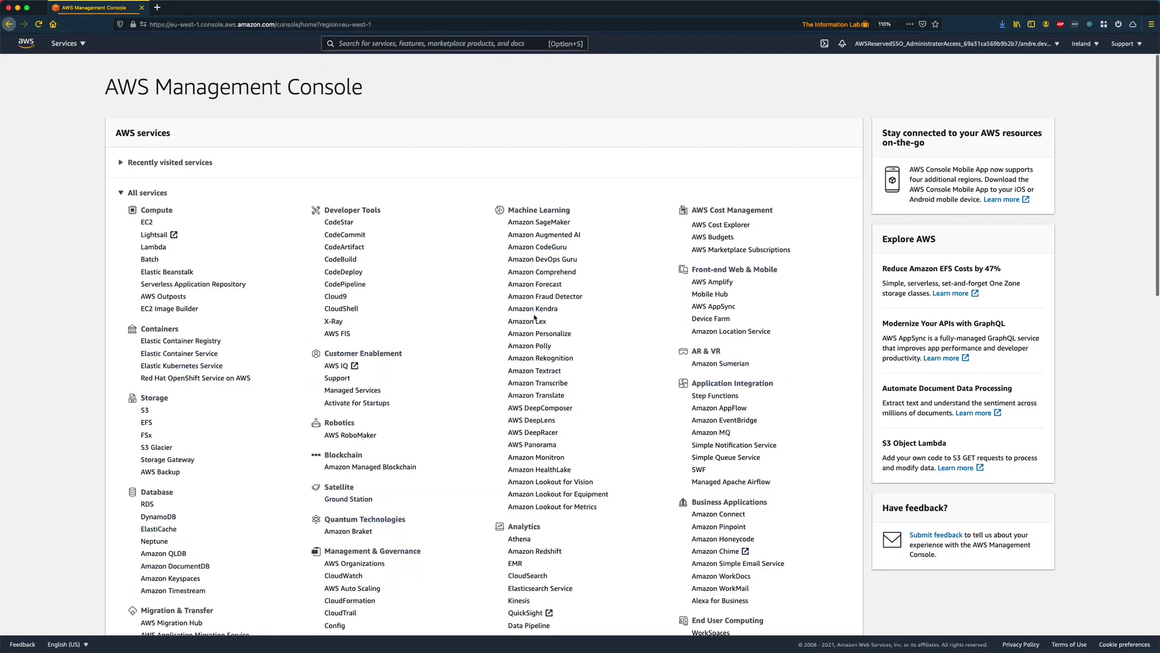
scroll(535, 316, down, 5)
scroll(534, 317, down, 2)
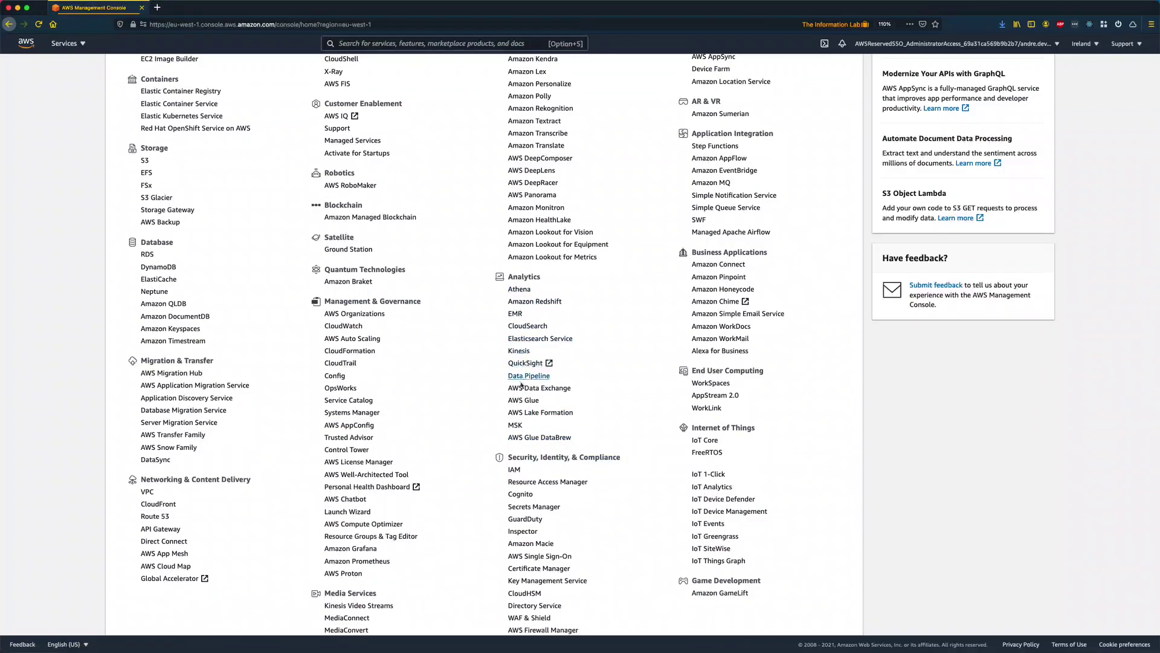
click(525, 437)
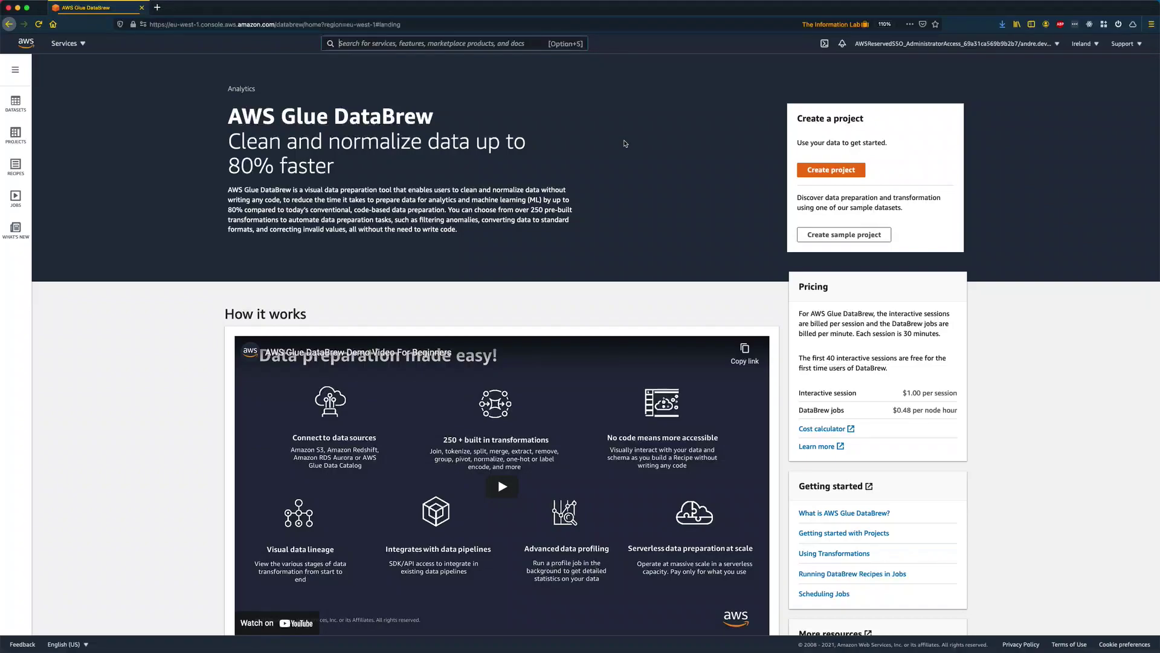
Step: Start a new DataBrew project and name it AWS-Webinar
key(alt+s)
drag(305, 190, 404, 190)
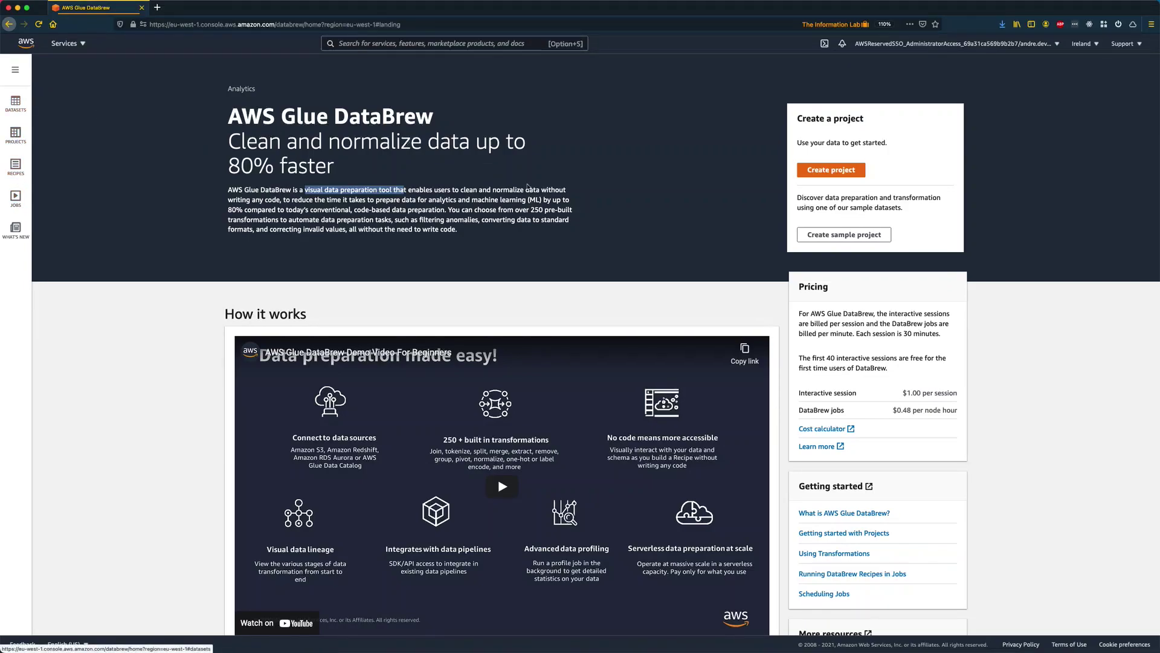
click(811, 175)
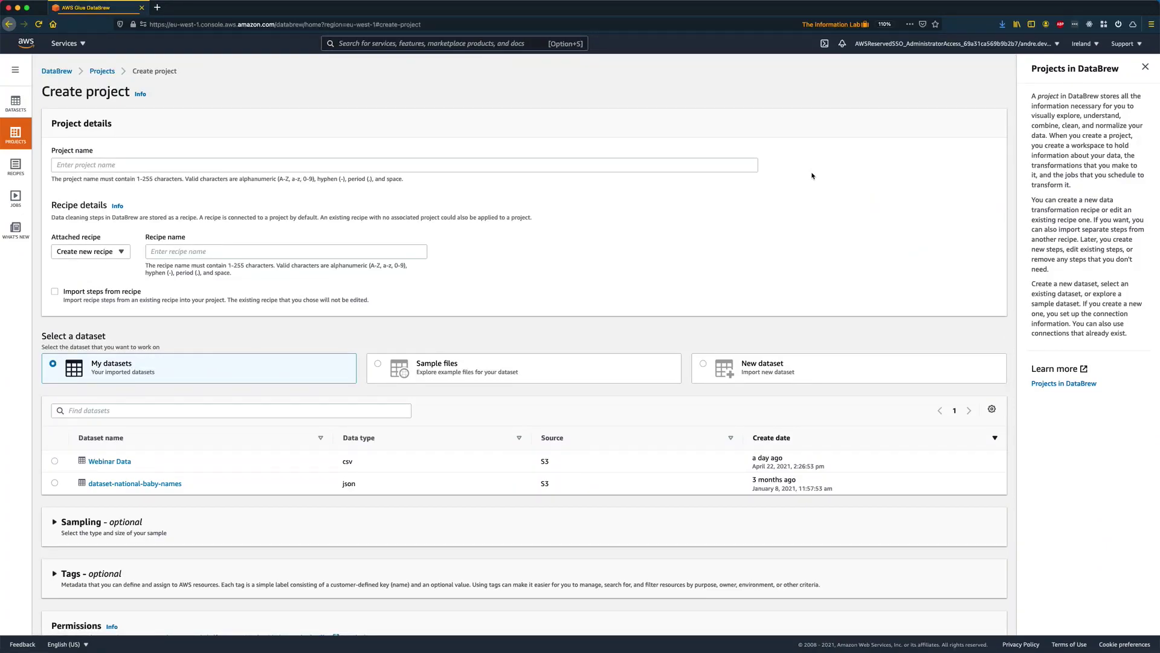
click(511, 162)
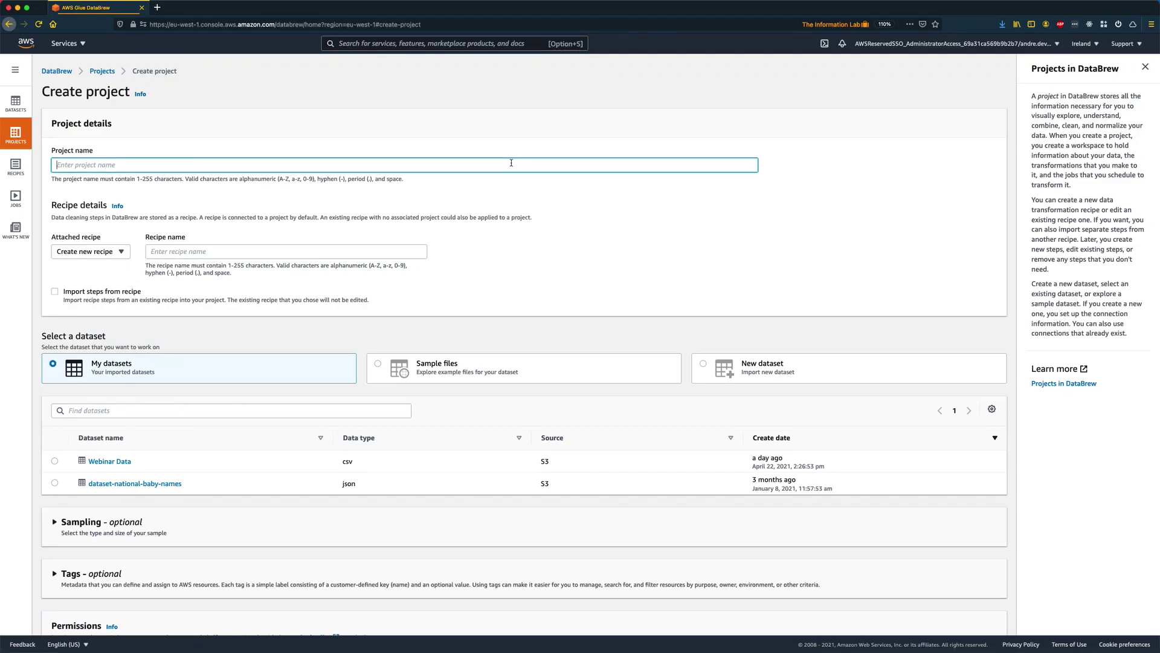
text(AWS-Webinar)
click(319, 233)
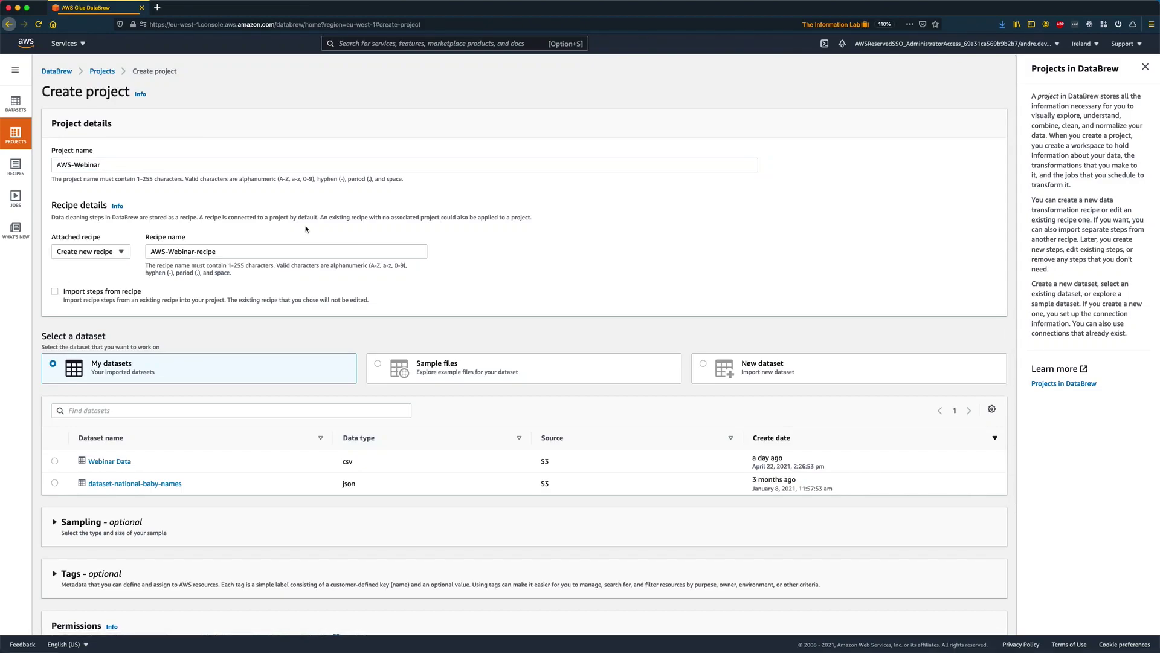
Step: Examine the sample files offered as datasets for the project, including the popular baby names dataset
scroll(199, 261, down, 2)
scroll(199, 261, down, 1)
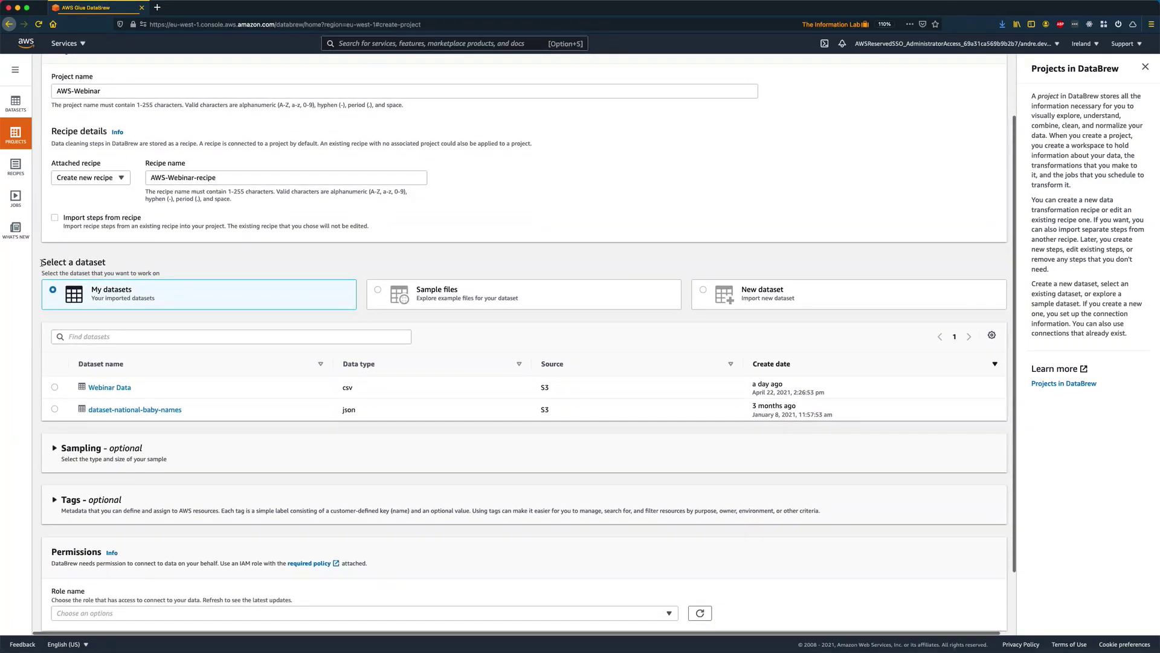
drag(41, 262, 125, 266)
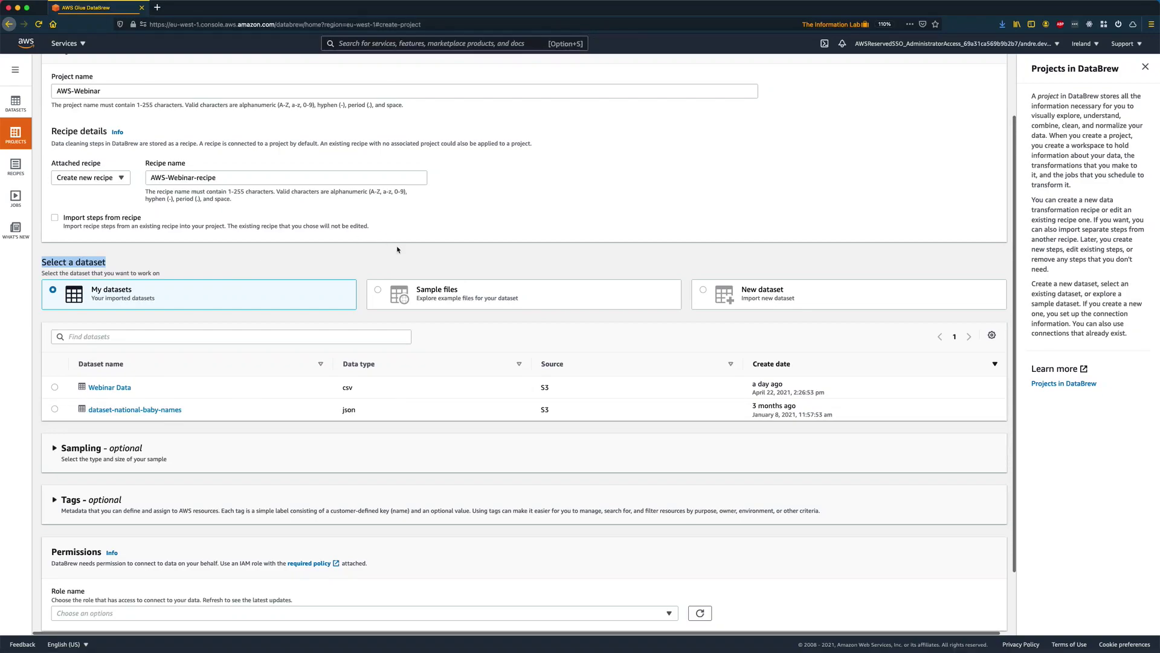
click(431, 306)
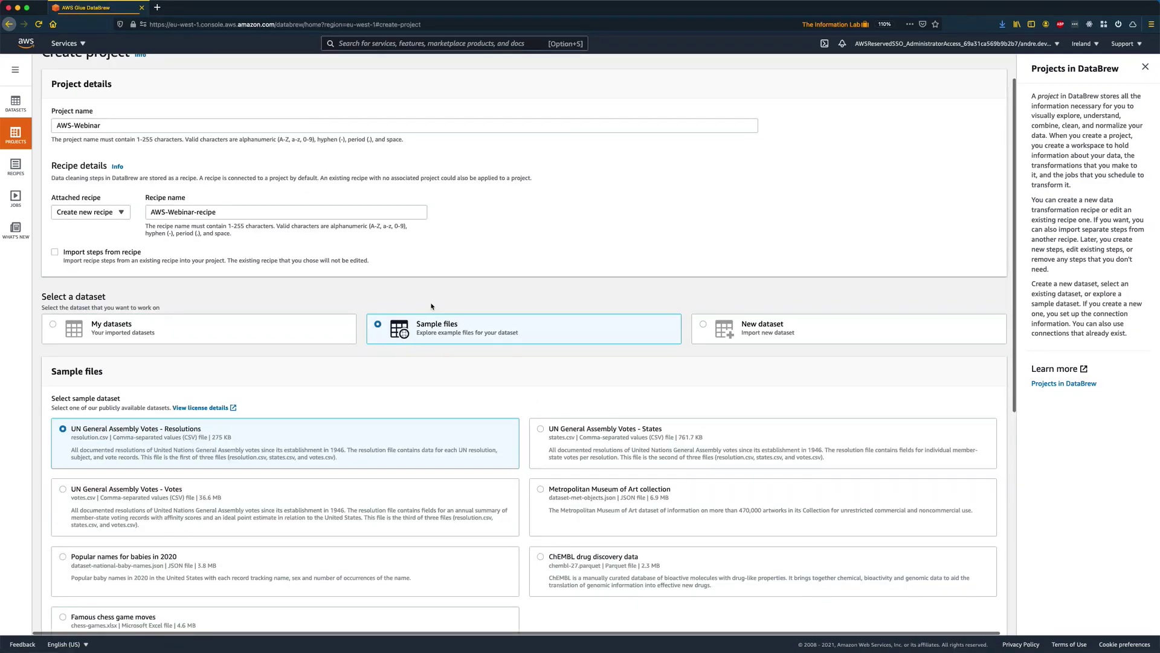
scroll(432, 306, down, 3)
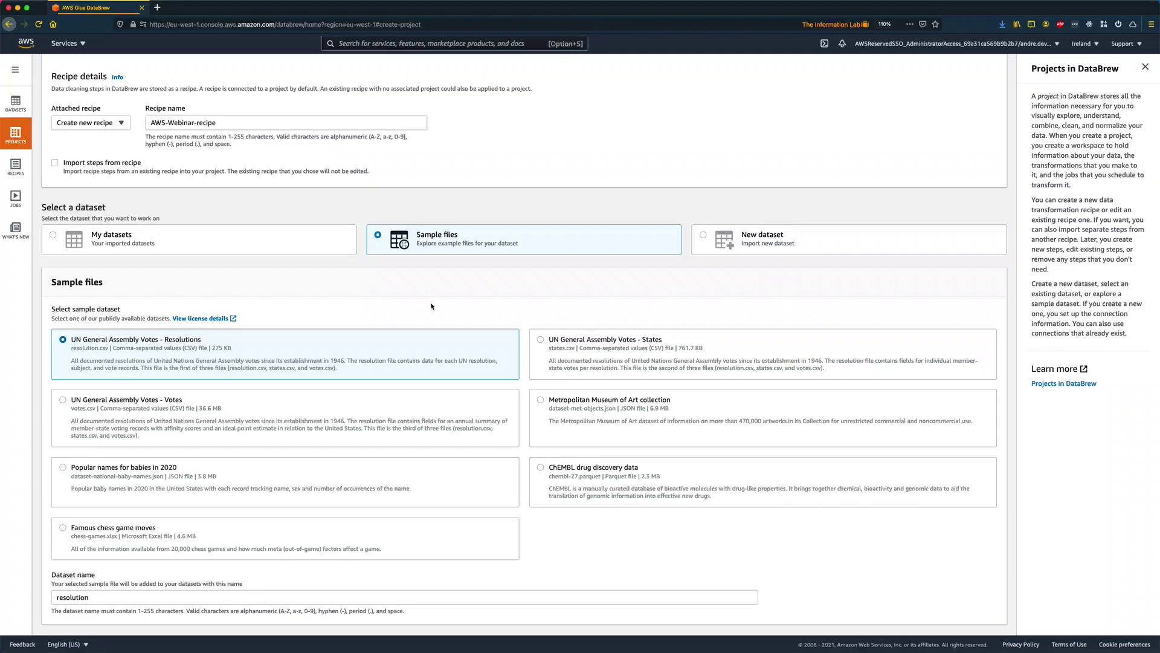
drag(83, 466, 185, 469)
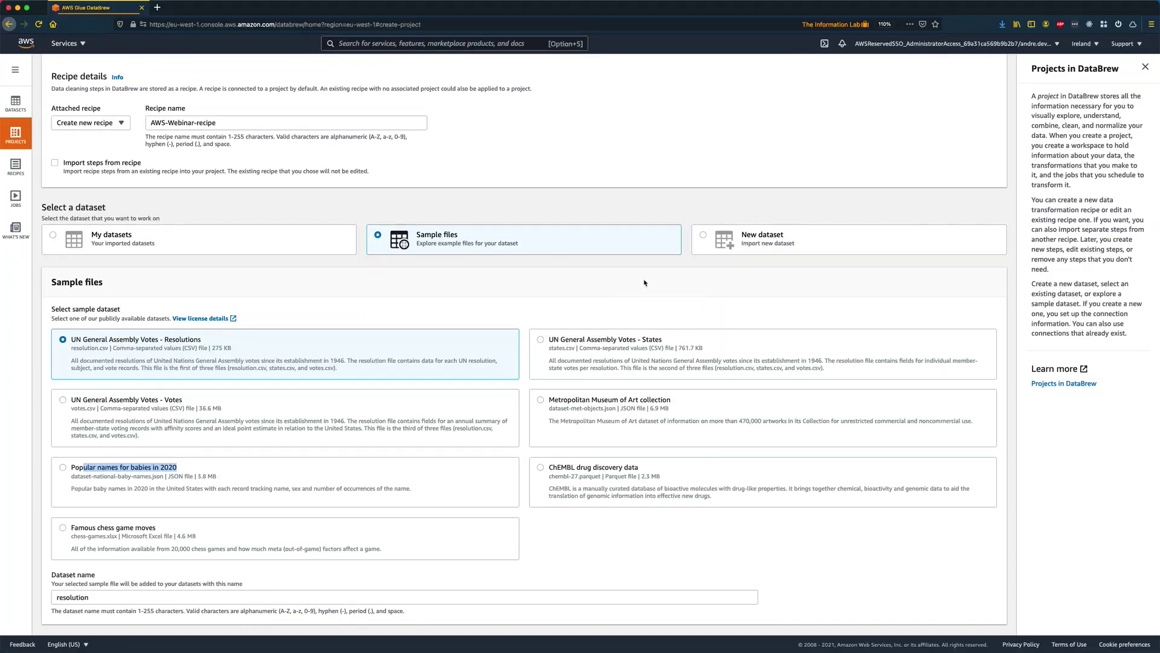
Step: Choose to import a new dataset and name it AWS-Webinar Data
click(712, 243)
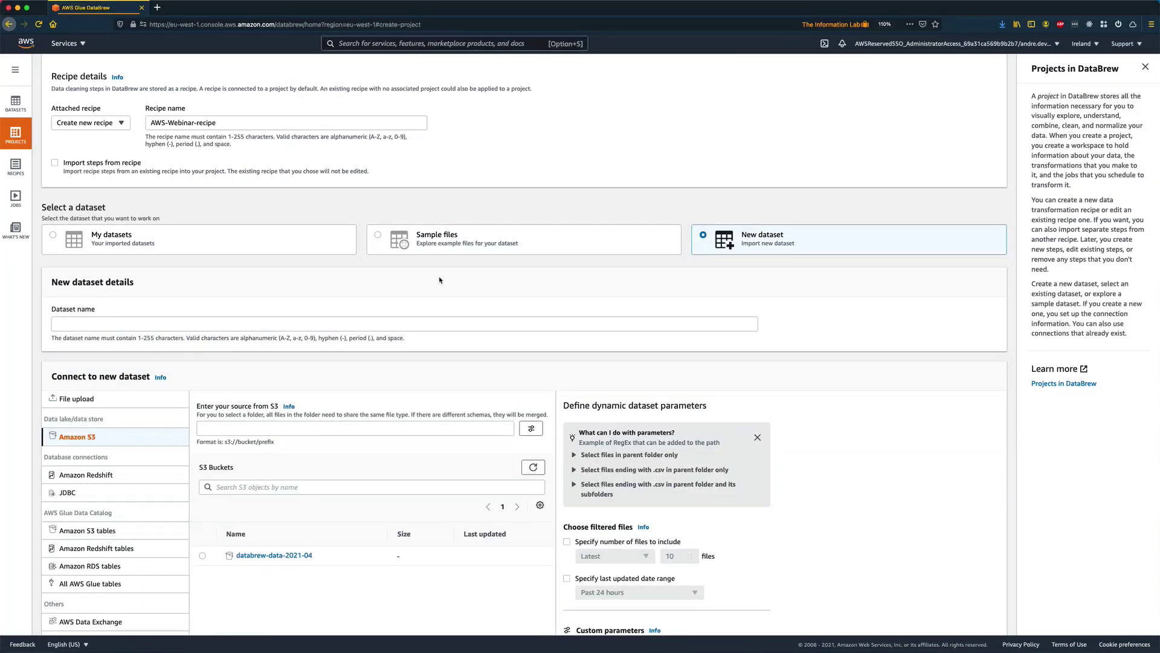
click(365, 328)
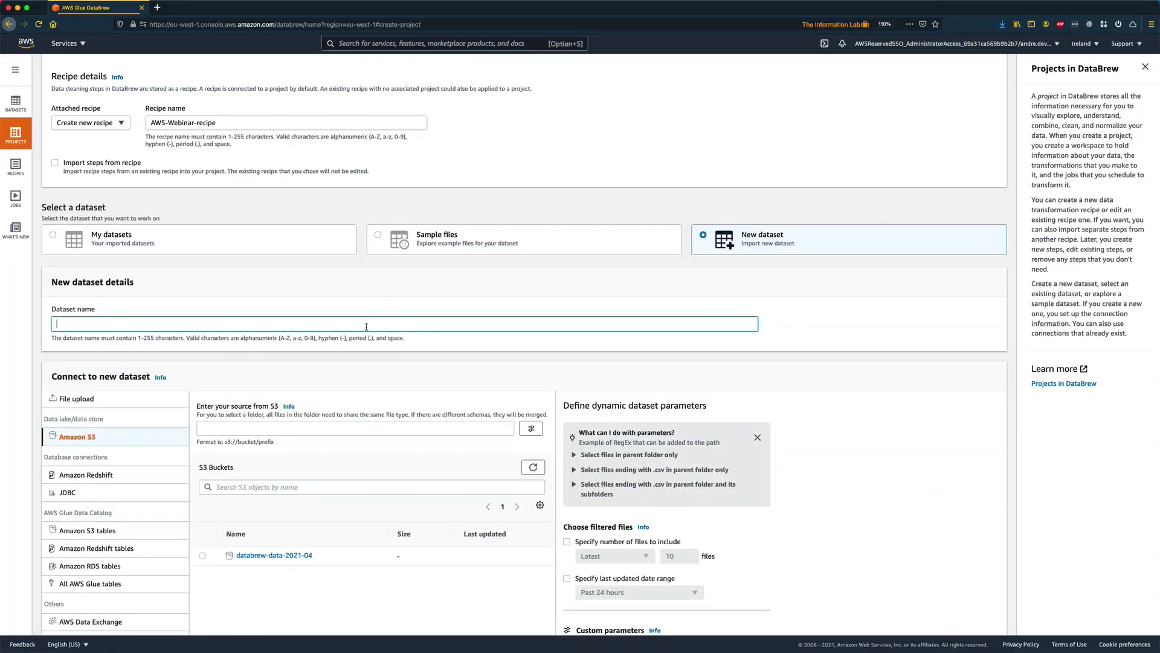
text(AWS-Webinar Data)
click(363, 251)
Step: Look through the available connection sources for the new dataset, including Amazon RDS tables and Snowflake
scroll(389, 287, down, 3)
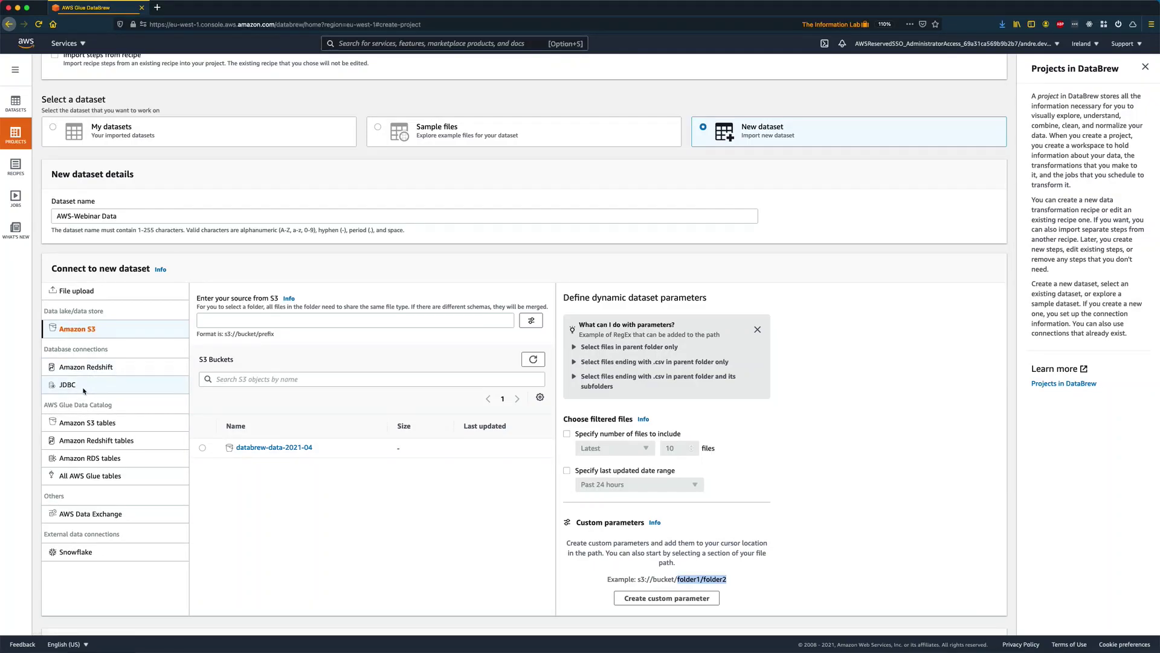
click(100, 459)
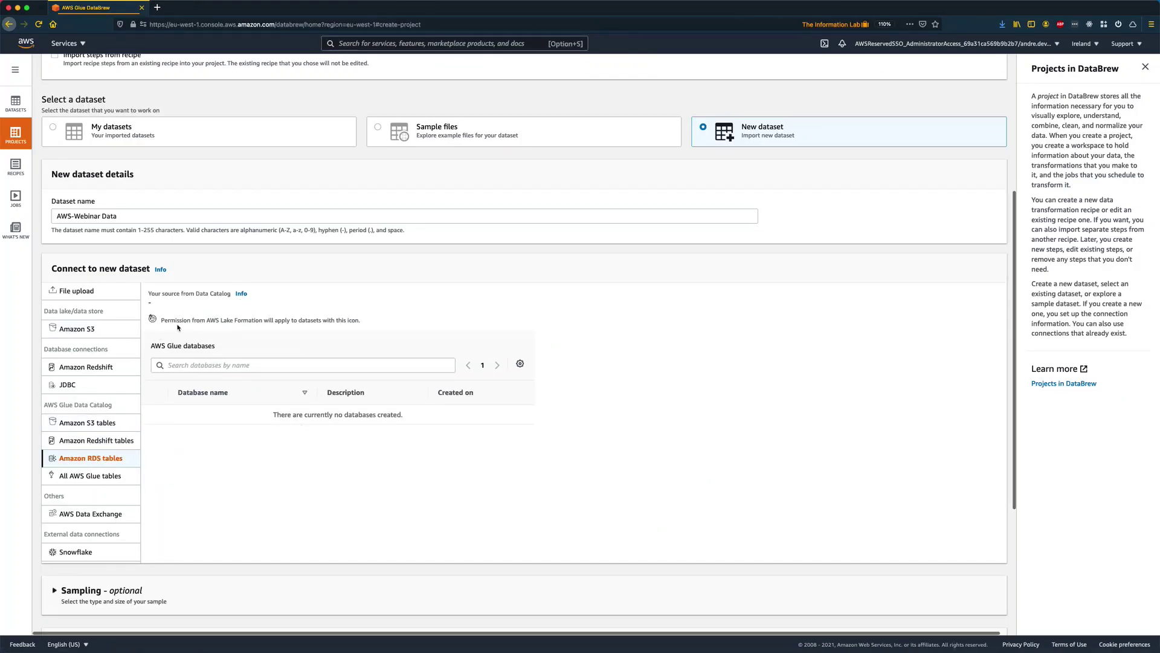
scroll(101, 450, down, 1)
scroll(101, 450, down, 2)
click(97, 490)
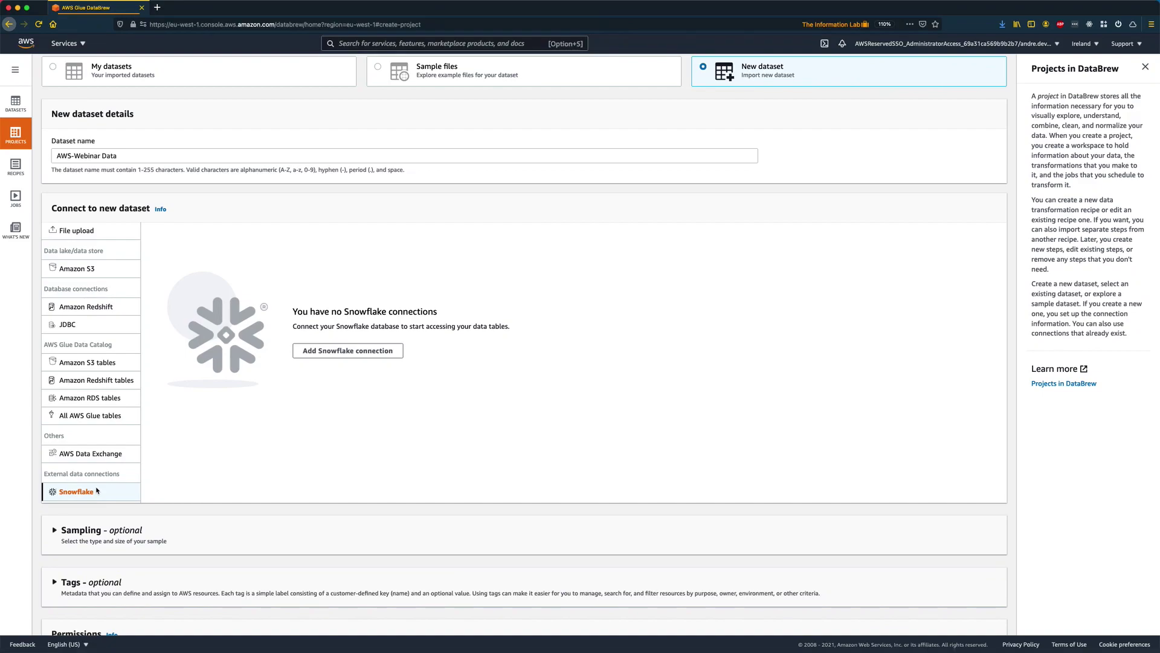
scroll(96, 491, up, 1)
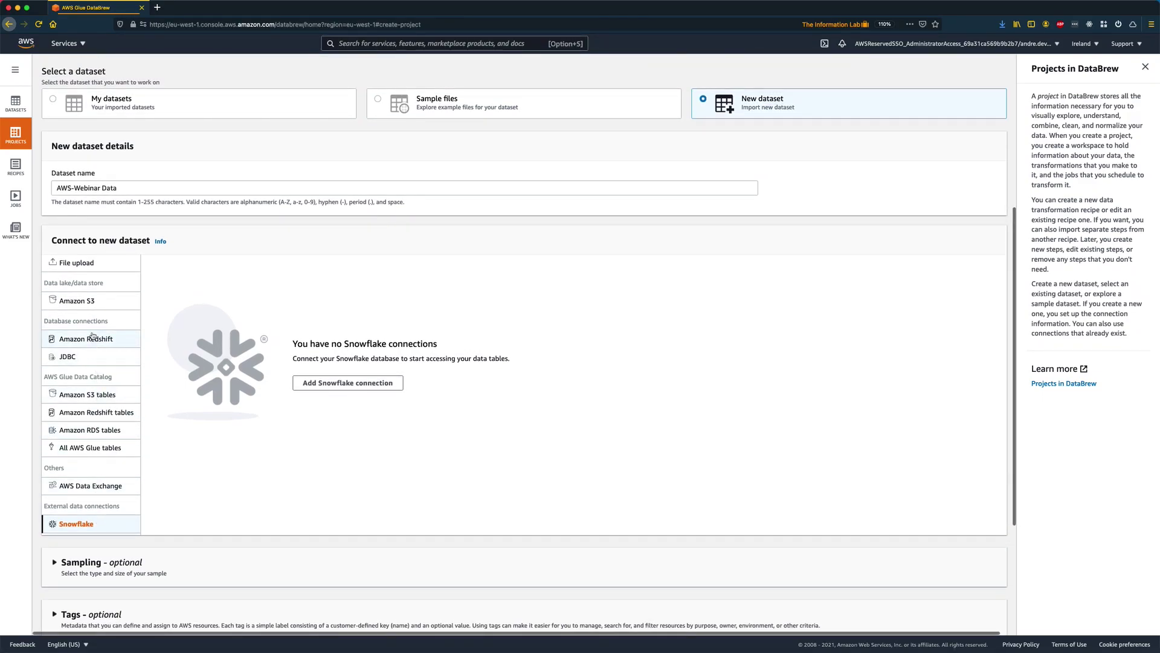
Step: Connect the dataset to Amazon S3 and select 2019 Week 1.csv in the databrew-data-2021-04 bucket
click(93, 303)
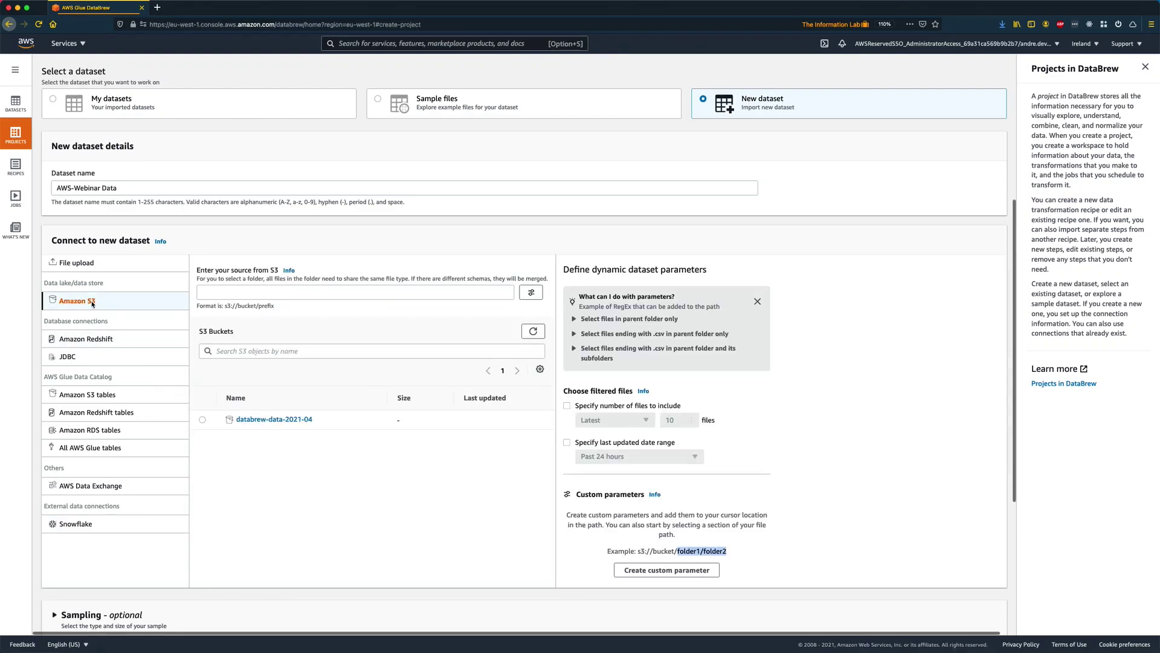
click(219, 291)
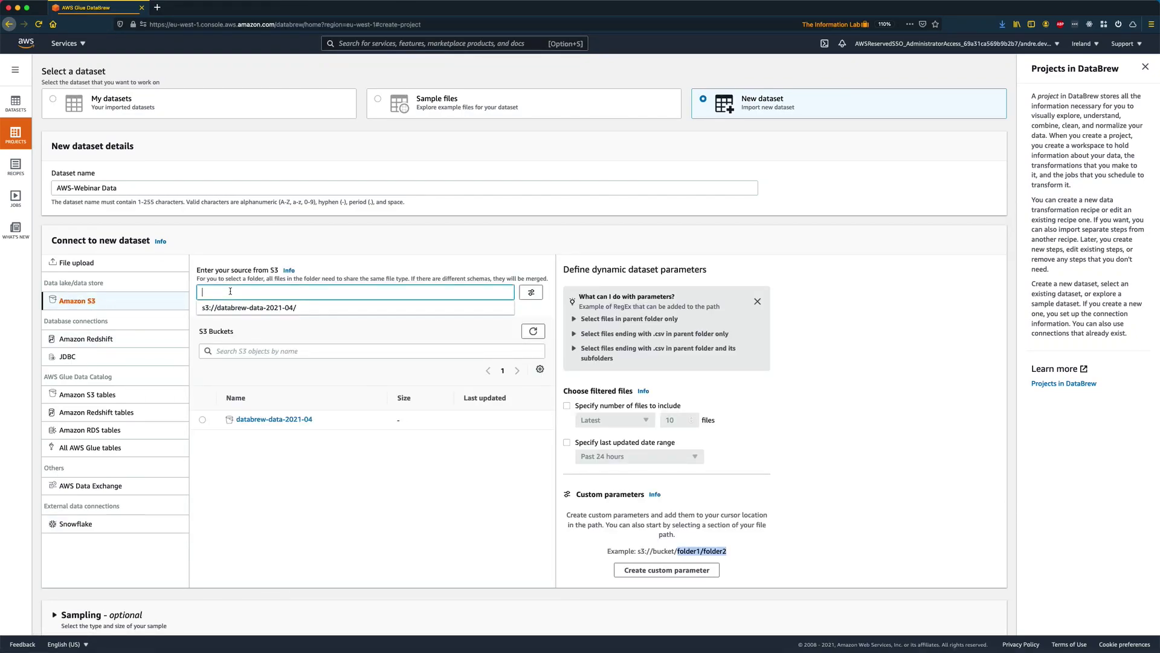
click(237, 308)
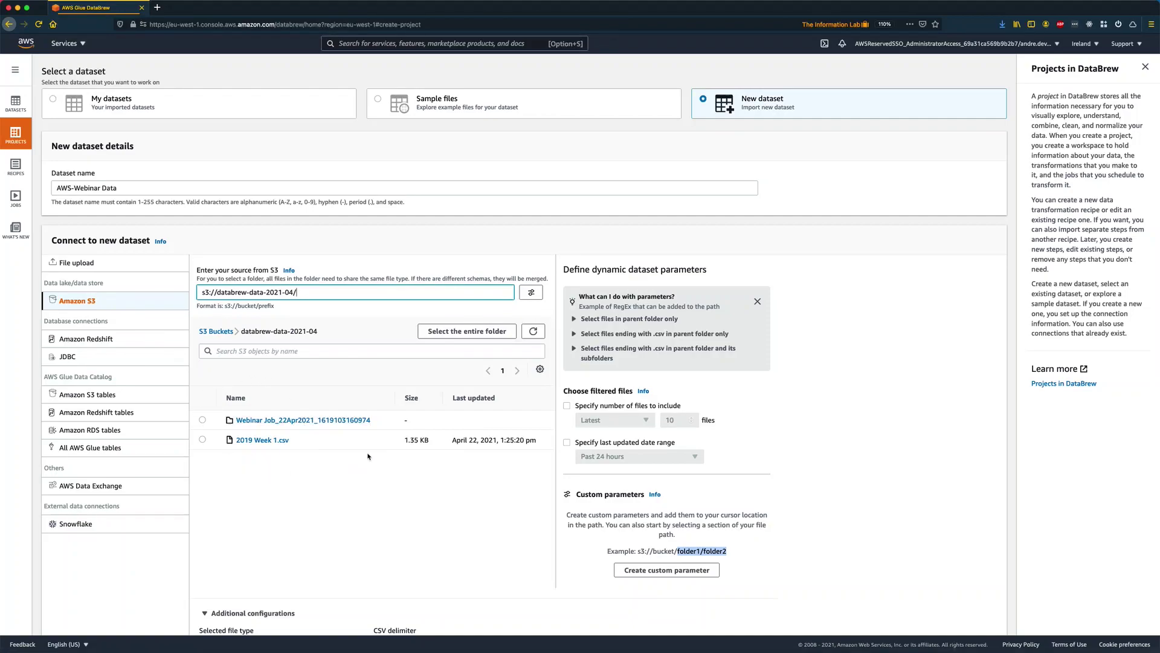
click(203, 439)
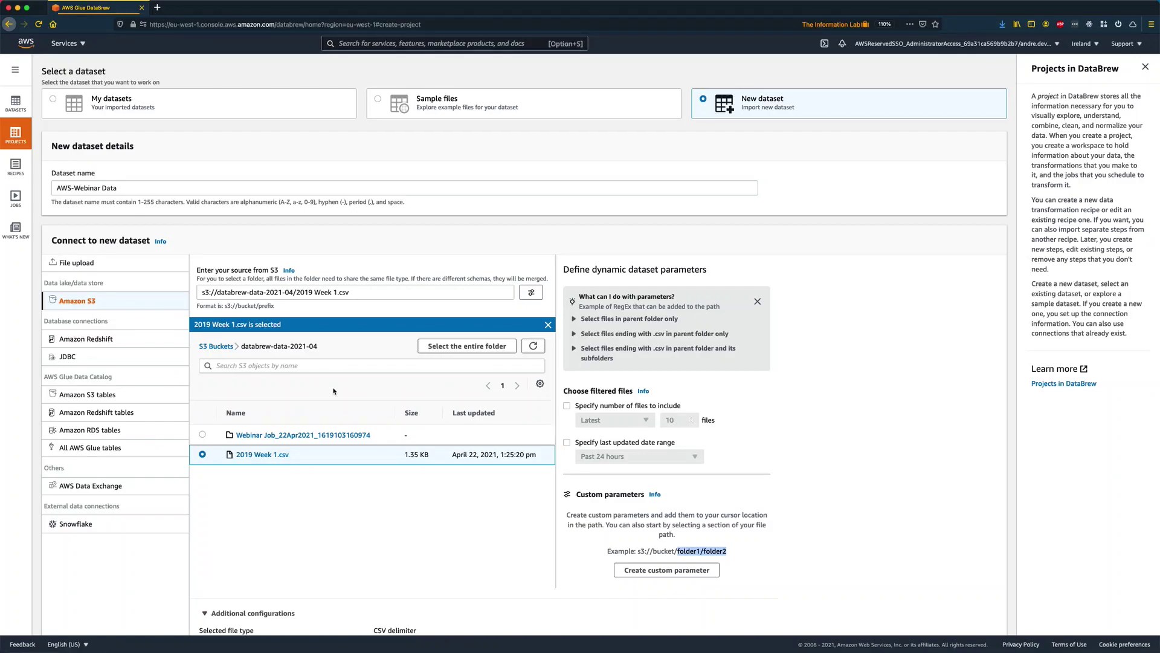
Step: Try filtering the source files by last updated date range and view the range options
drag(576, 272, 682, 272)
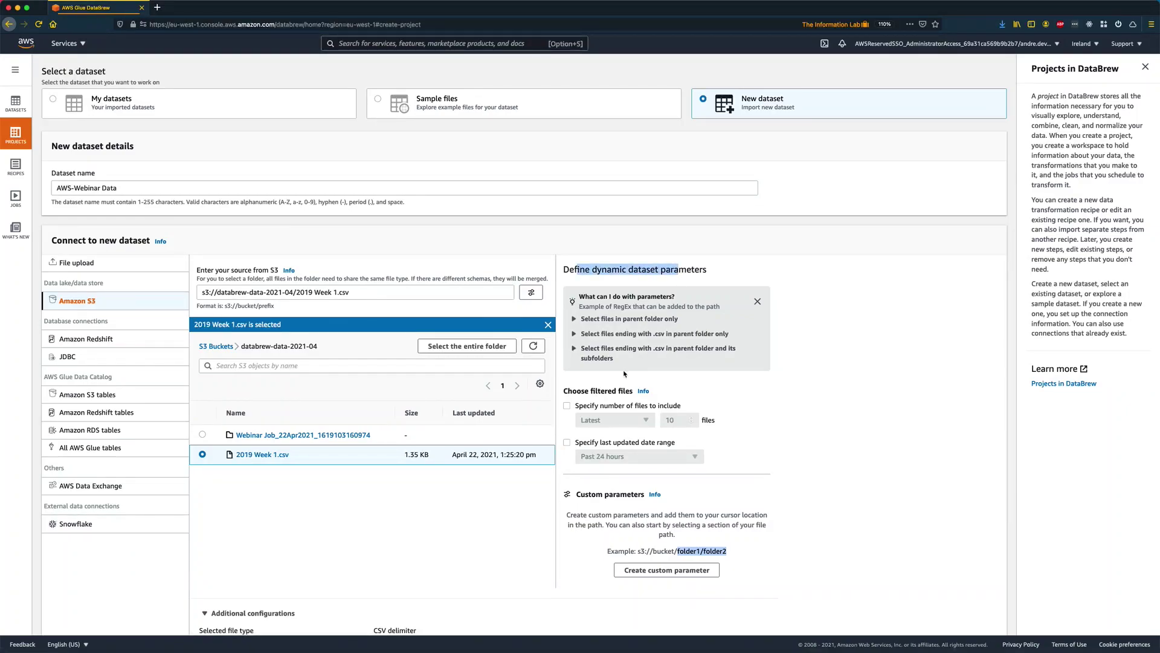
click(603, 446)
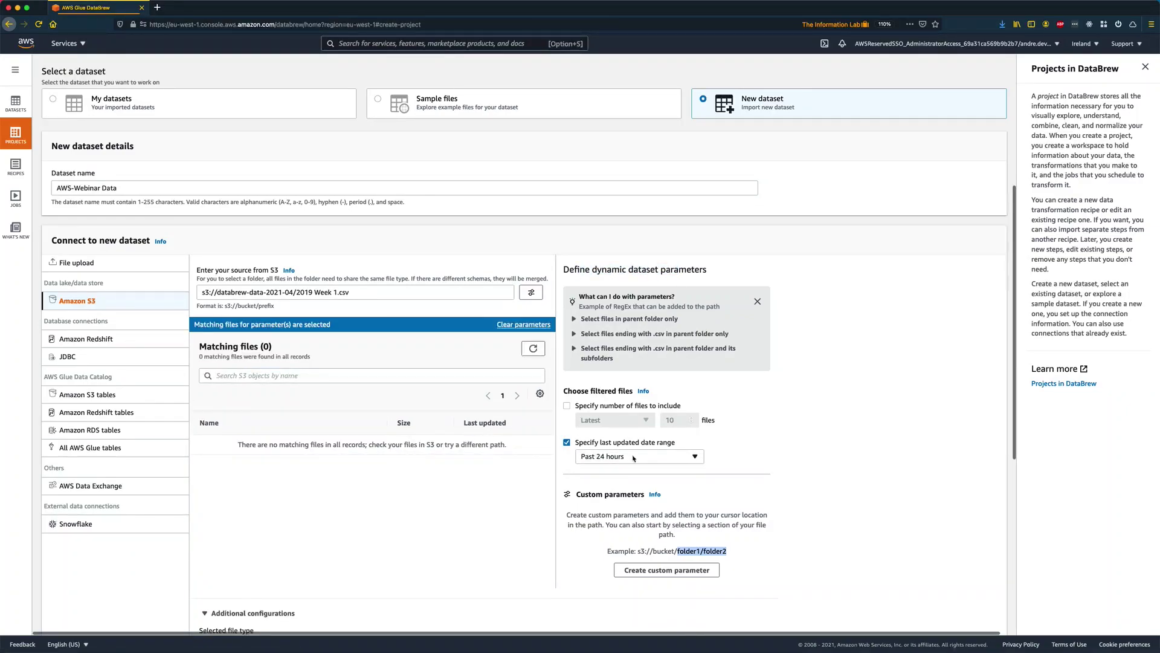
click(633, 456)
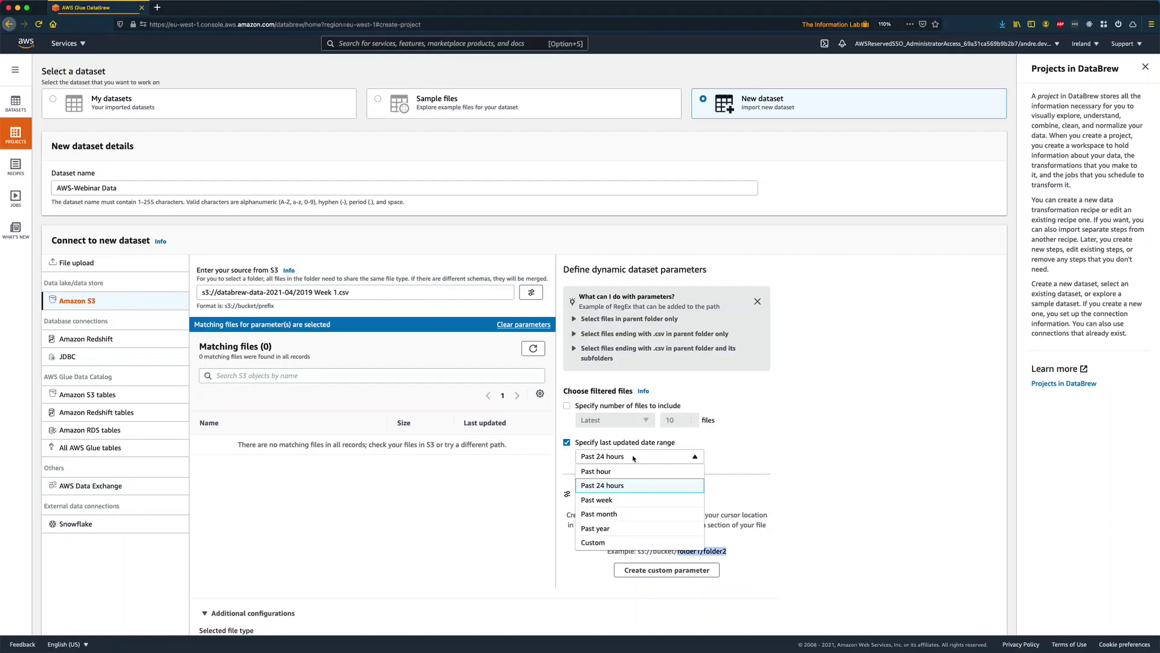
click(632, 457)
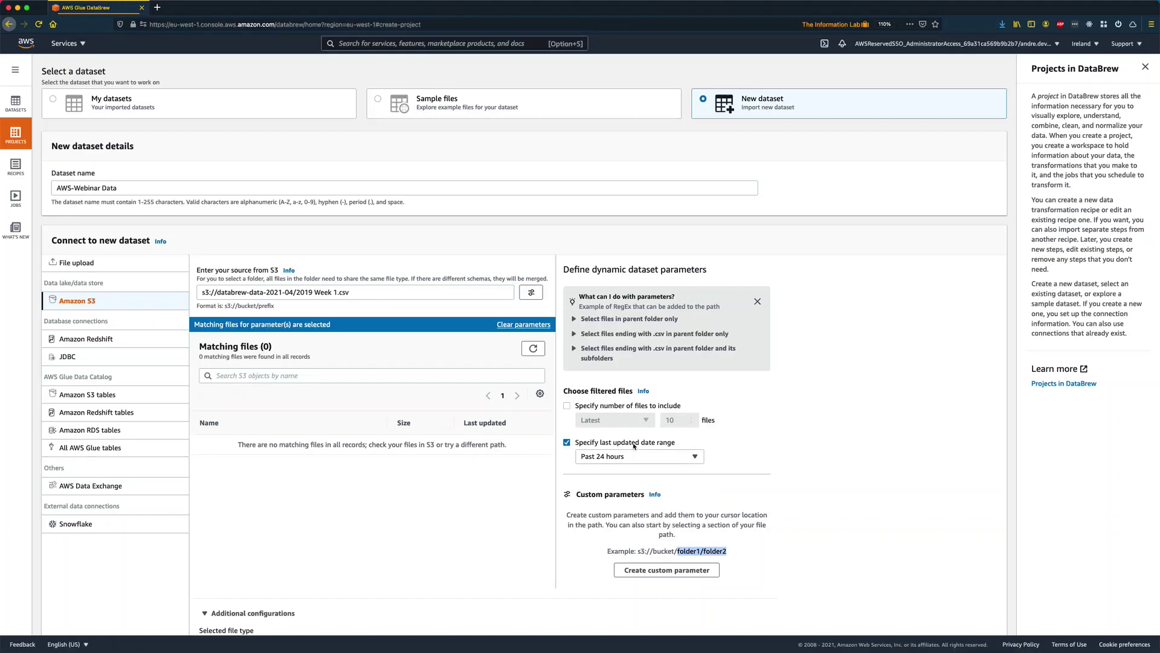
click(567, 442)
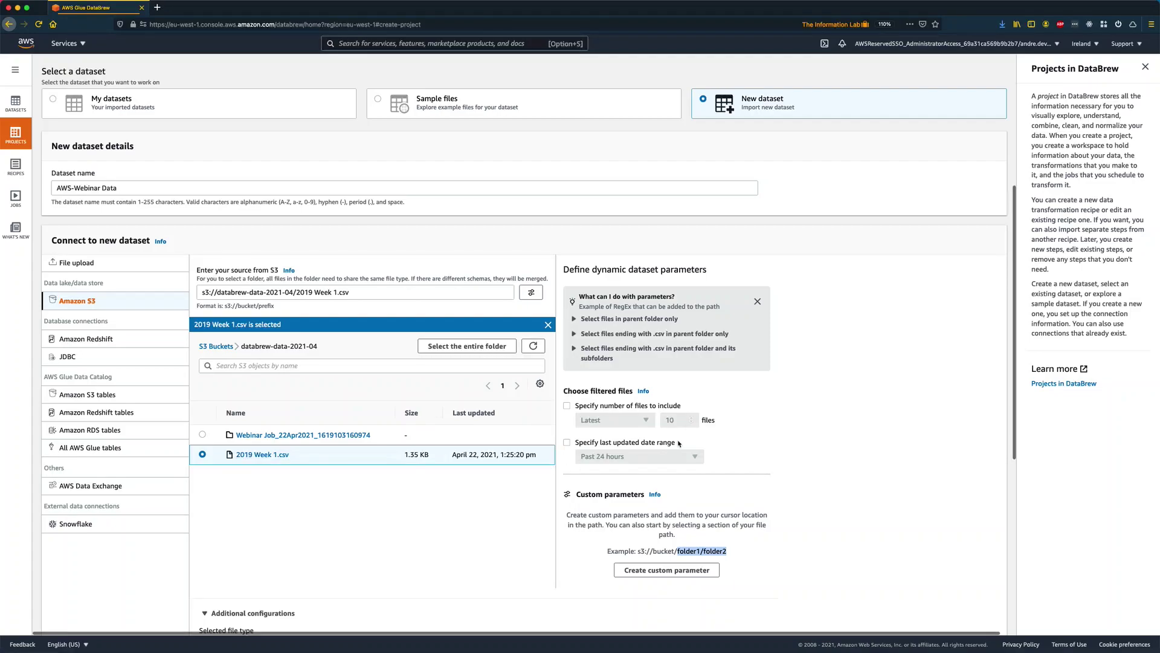
Step: Set the selected file's type to CSV in the additional configurations
scroll(465, 393, down, 5)
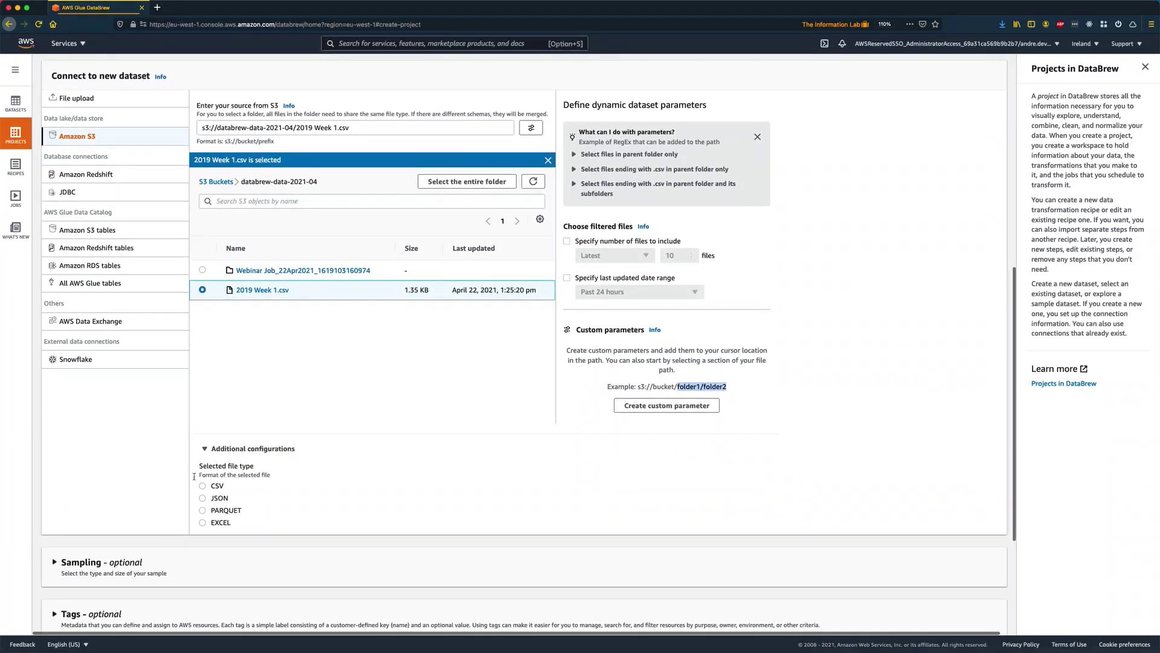
click(203, 487)
scroll(306, 477, down, 2)
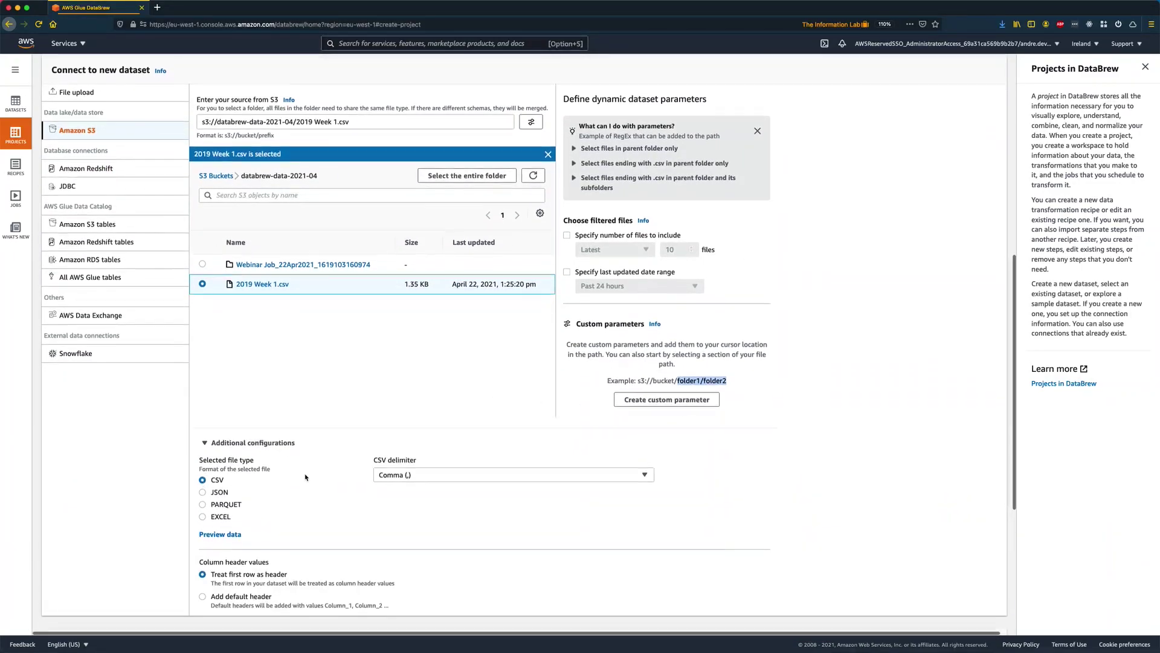
scroll(305, 477, down, 1)
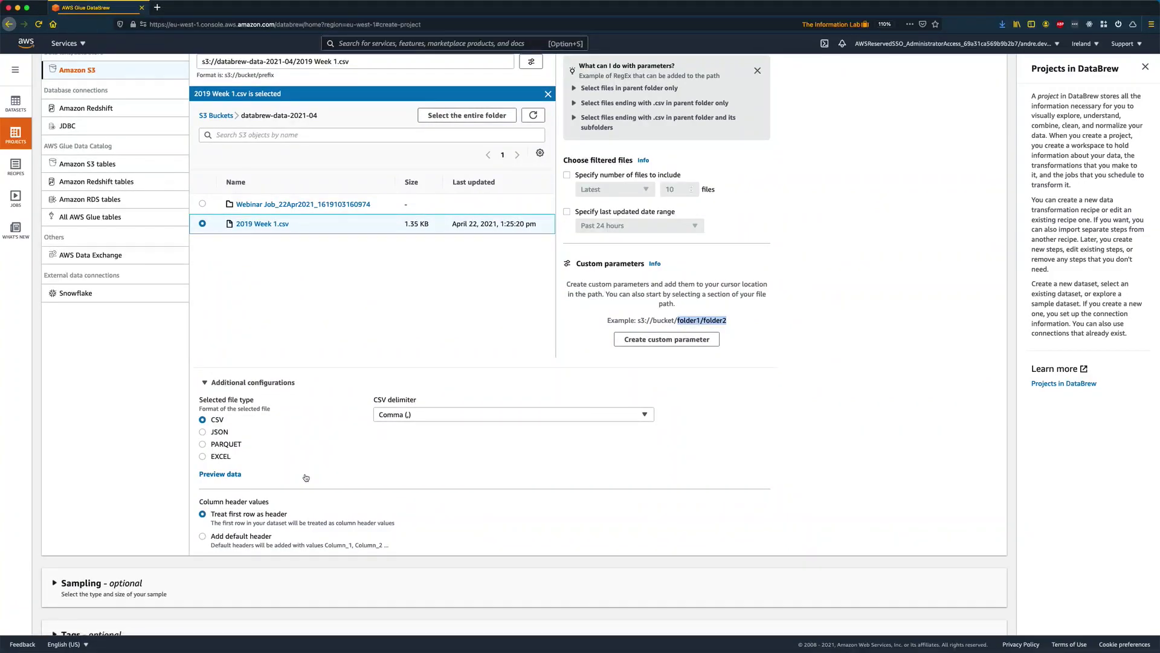
Step: Review the CSV delimiter choices and the column header options for the file
click(406, 415)
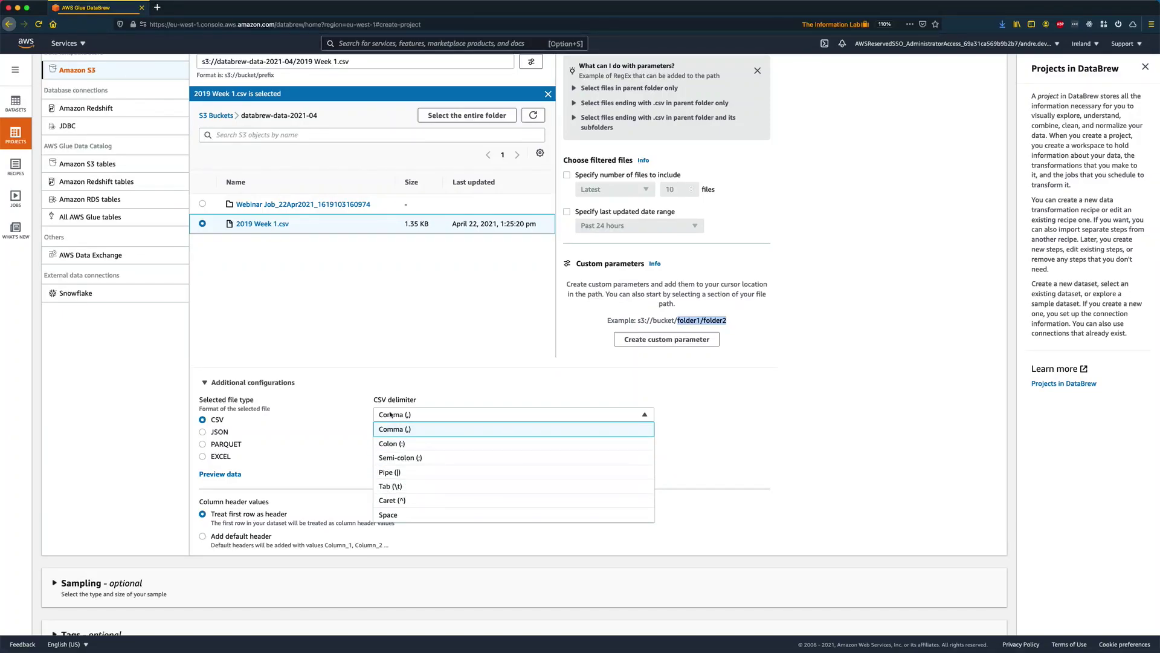
click(319, 394)
click(319, 394)
click(319, 393)
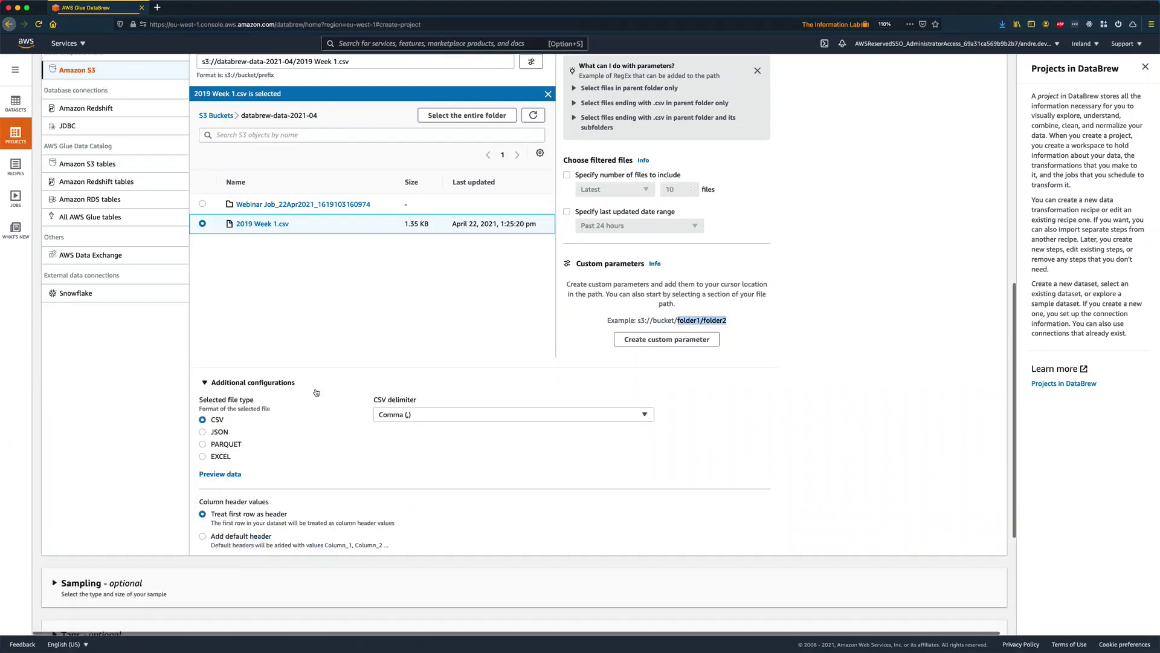
scroll(338, 491, down, 4)
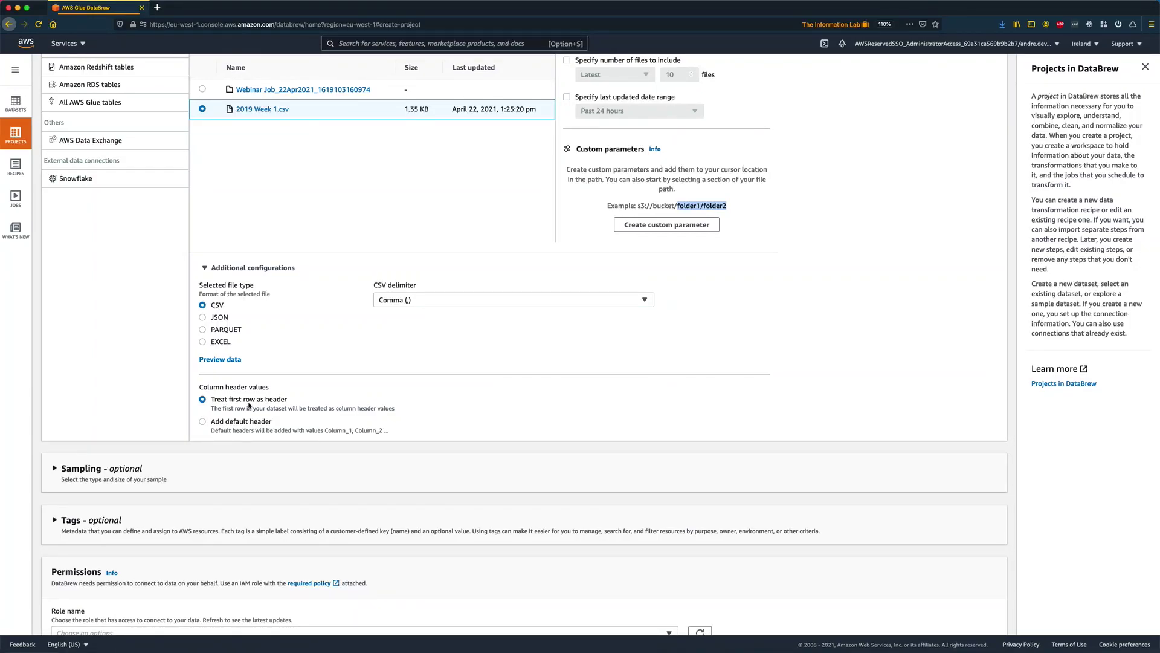
Step: Review the optional sampling settings, including the sample type choices, and the optional tags settings for the project
scroll(242, 403, down, 3)
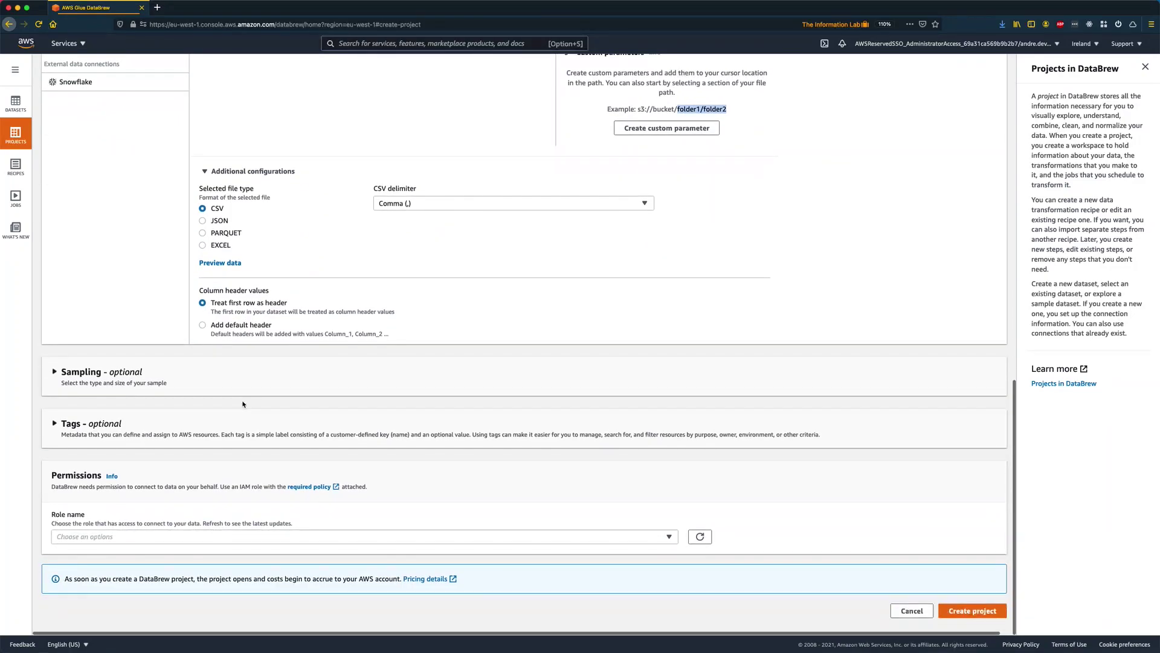
click(203, 387)
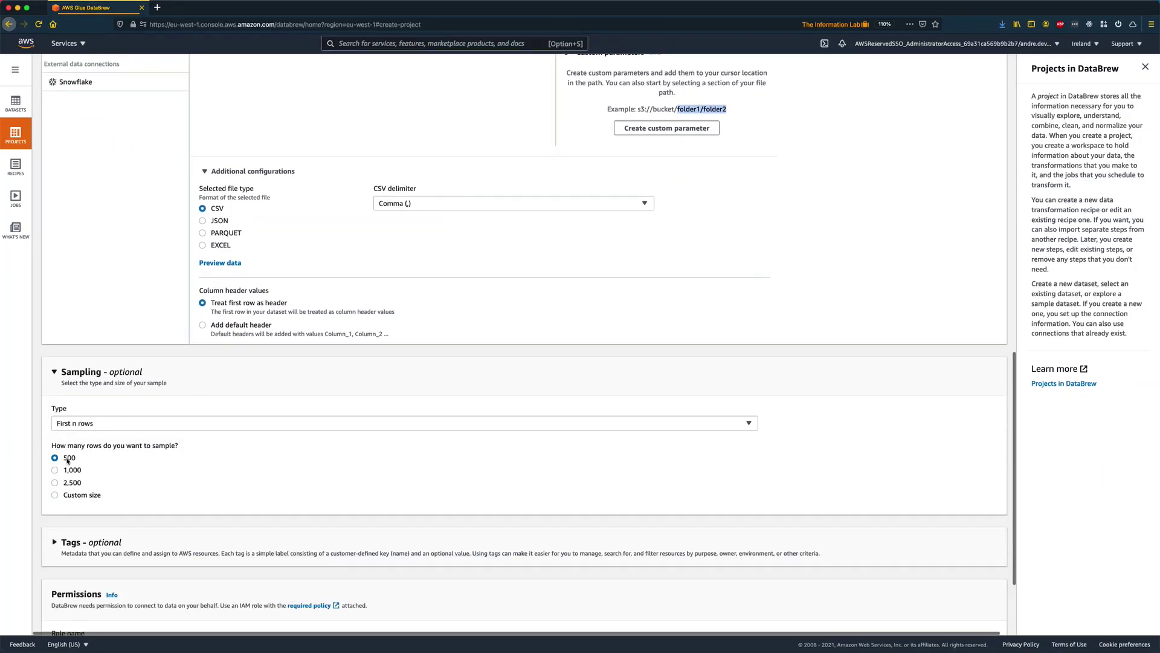
click(107, 424)
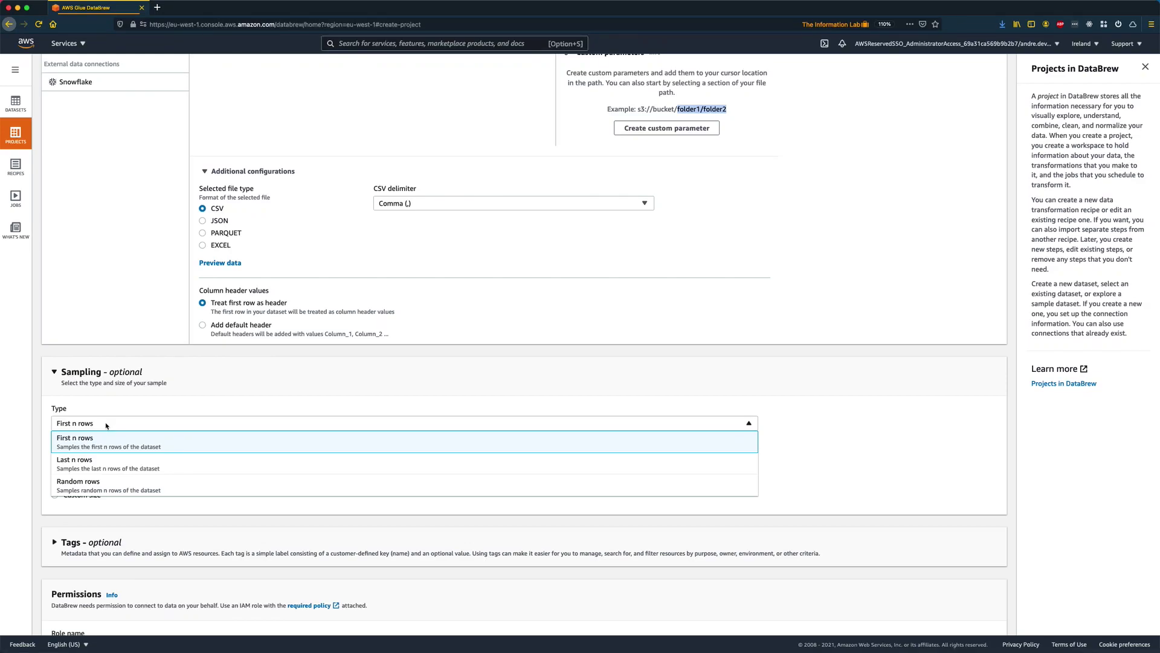
click(109, 418)
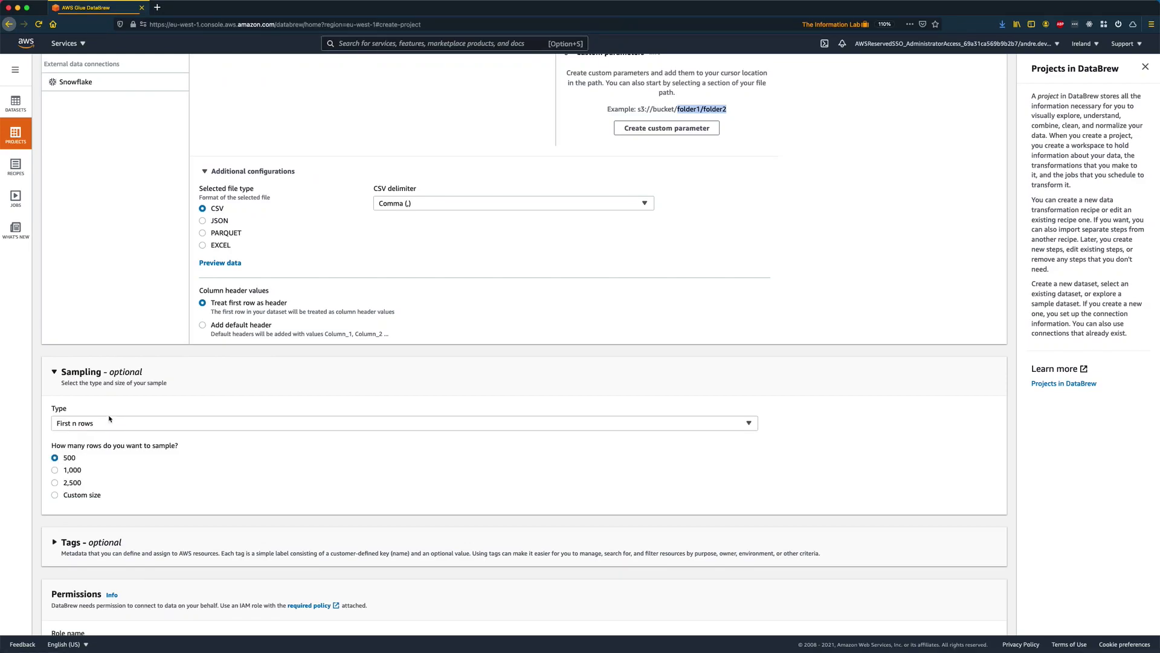
click(117, 381)
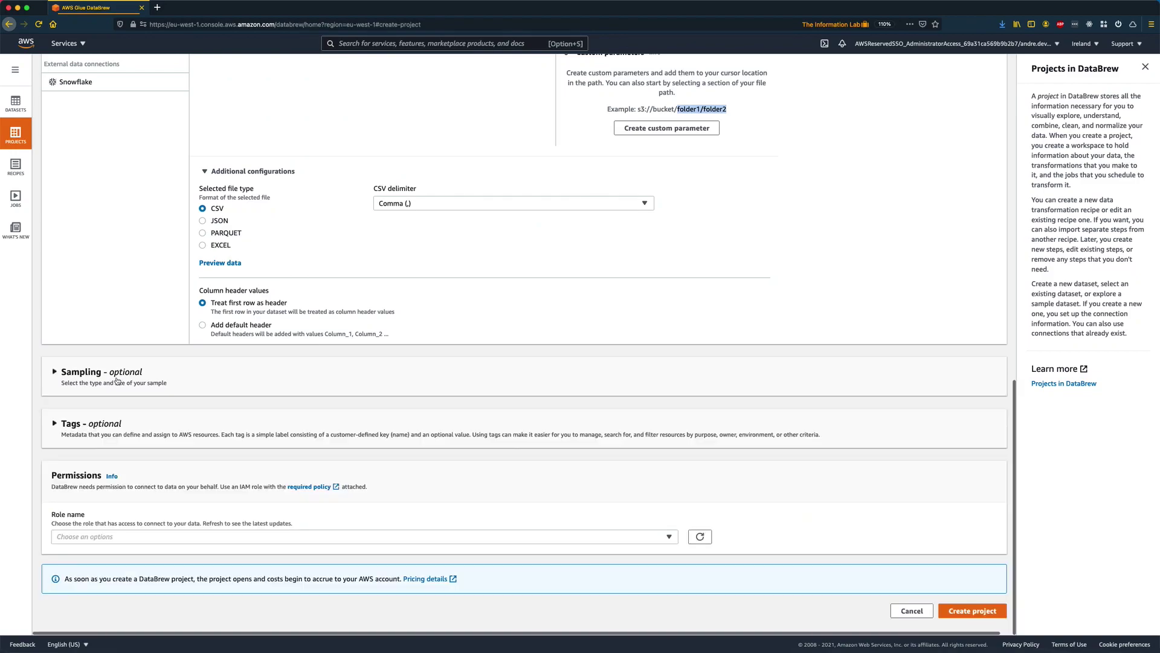
click(108, 439)
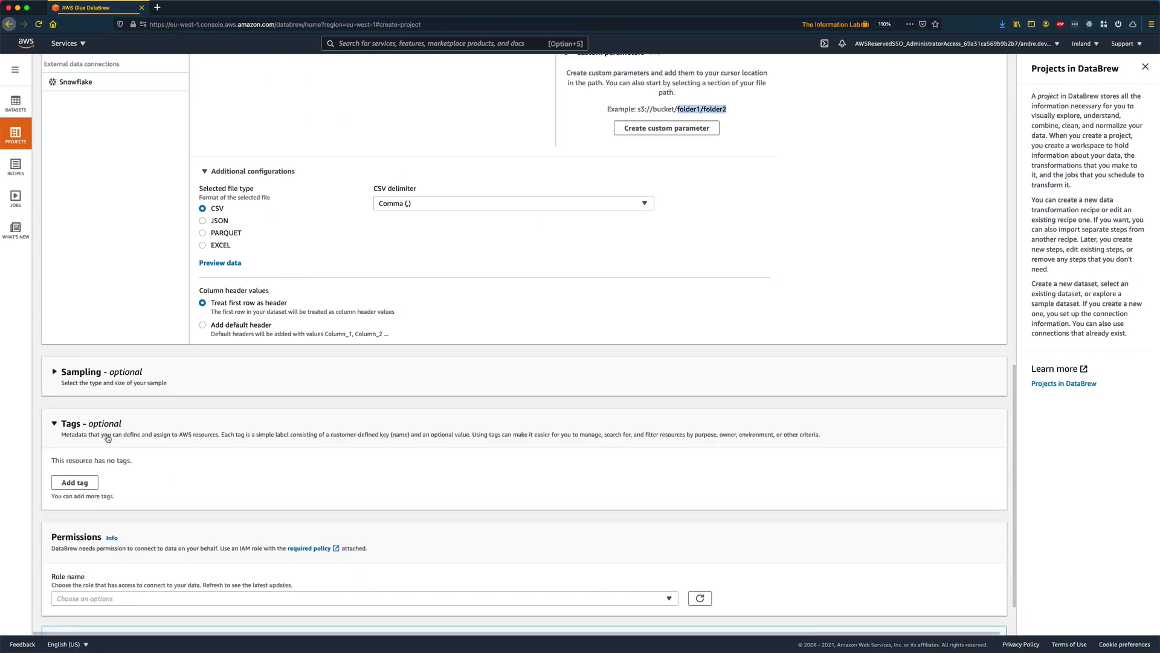
click(108, 439)
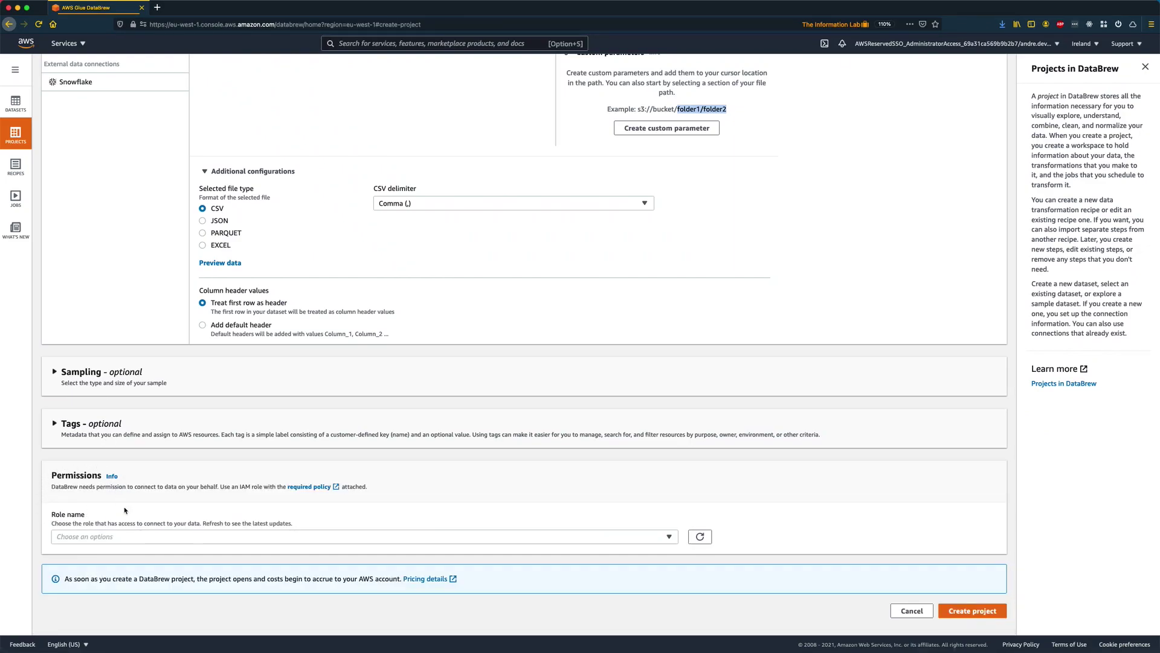
Step: Assign the existing IAM role AWSGlueDataBrewServiceRole-jmac-testing to the project and create the project
click(130, 542)
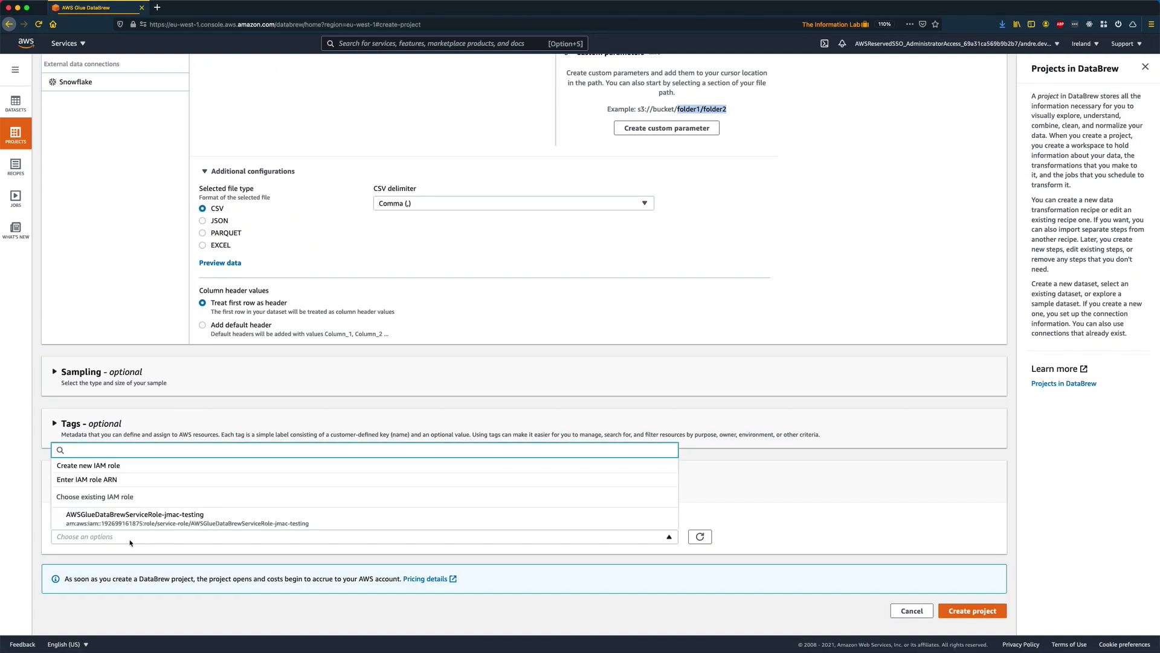
click(135, 521)
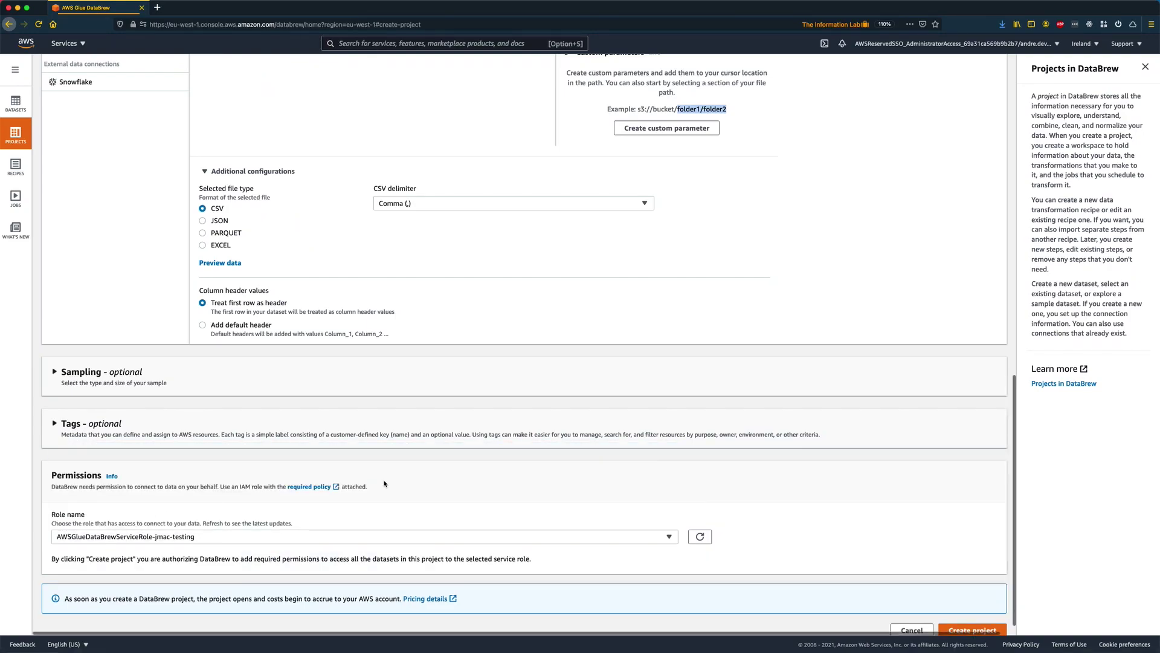
scroll(384, 483, down, 1)
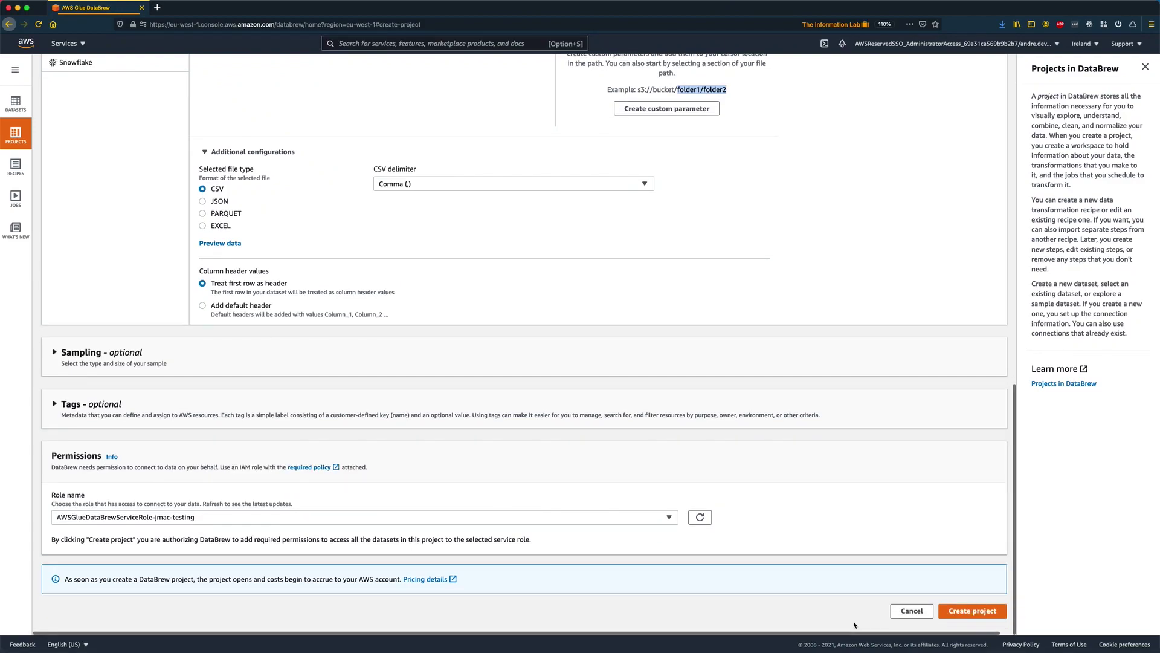
click(946, 611)
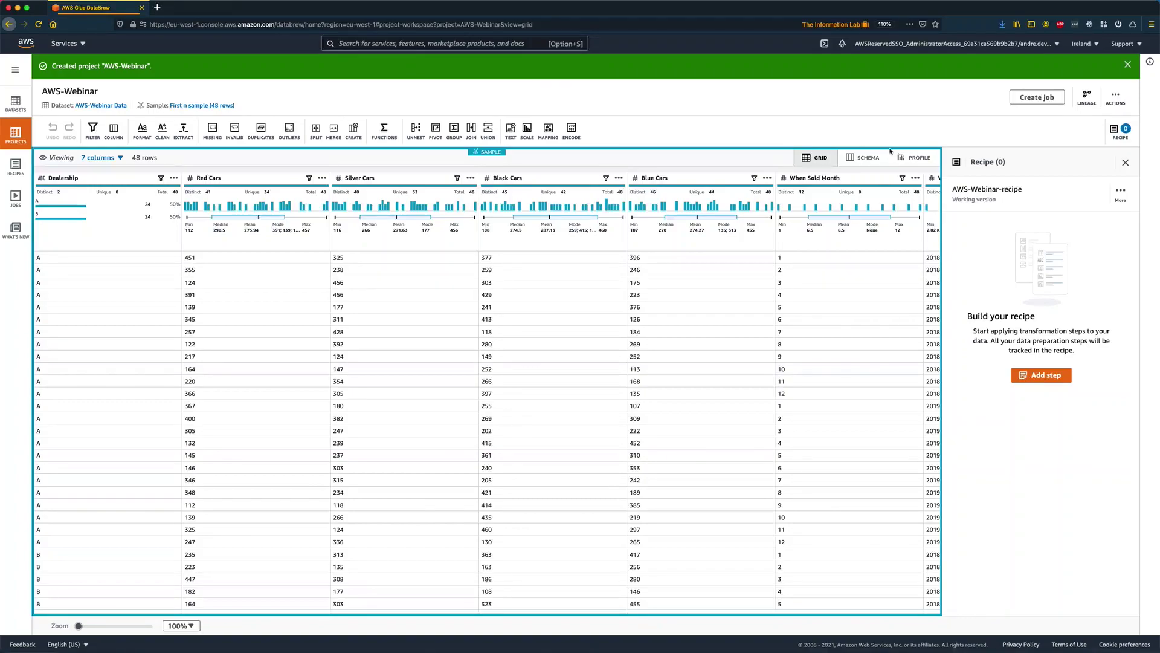
Step: Examine the dataset's schema view, including the data type choices for the Dealership column and the value distributions
click(868, 158)
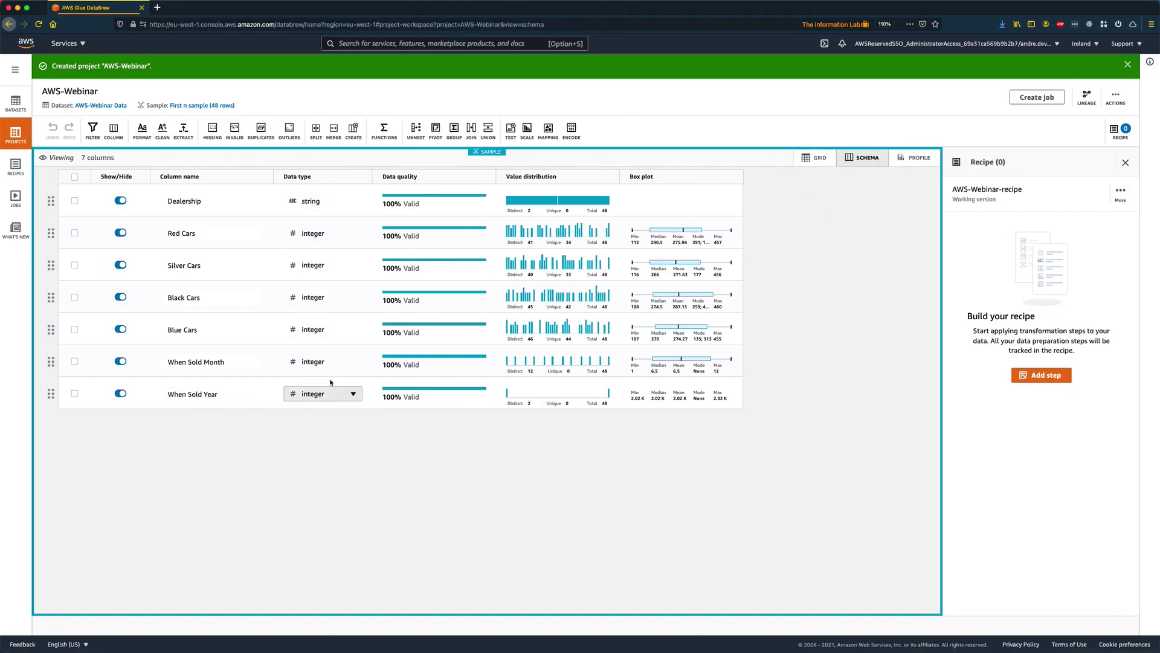
click(348, 202)
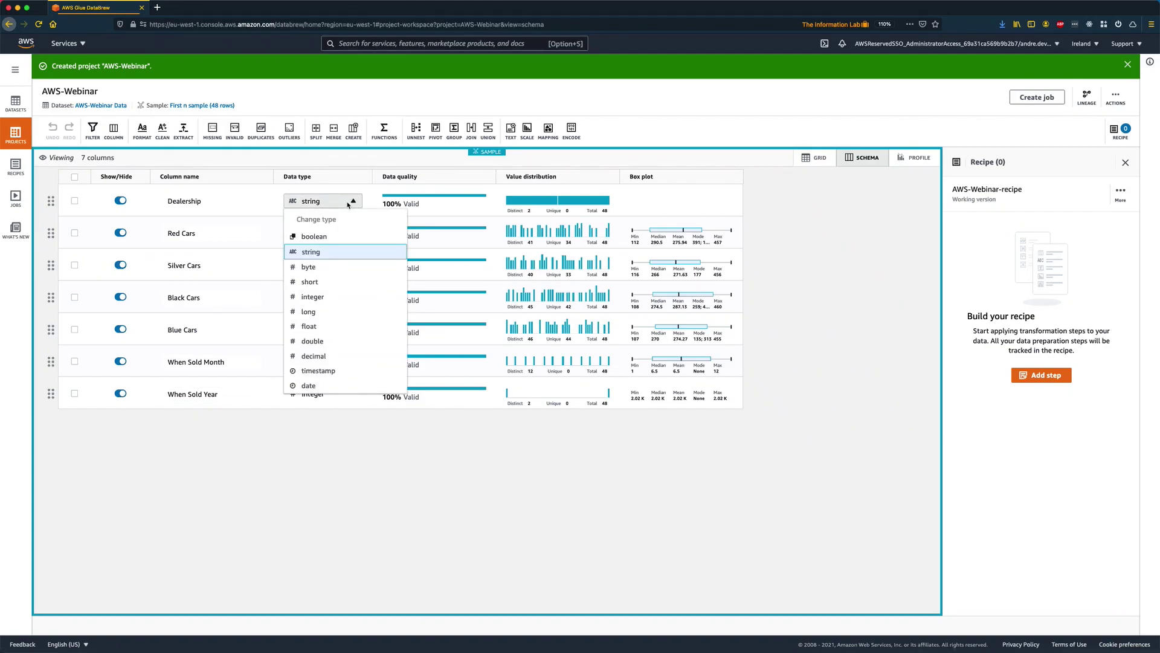
click(348, 203)
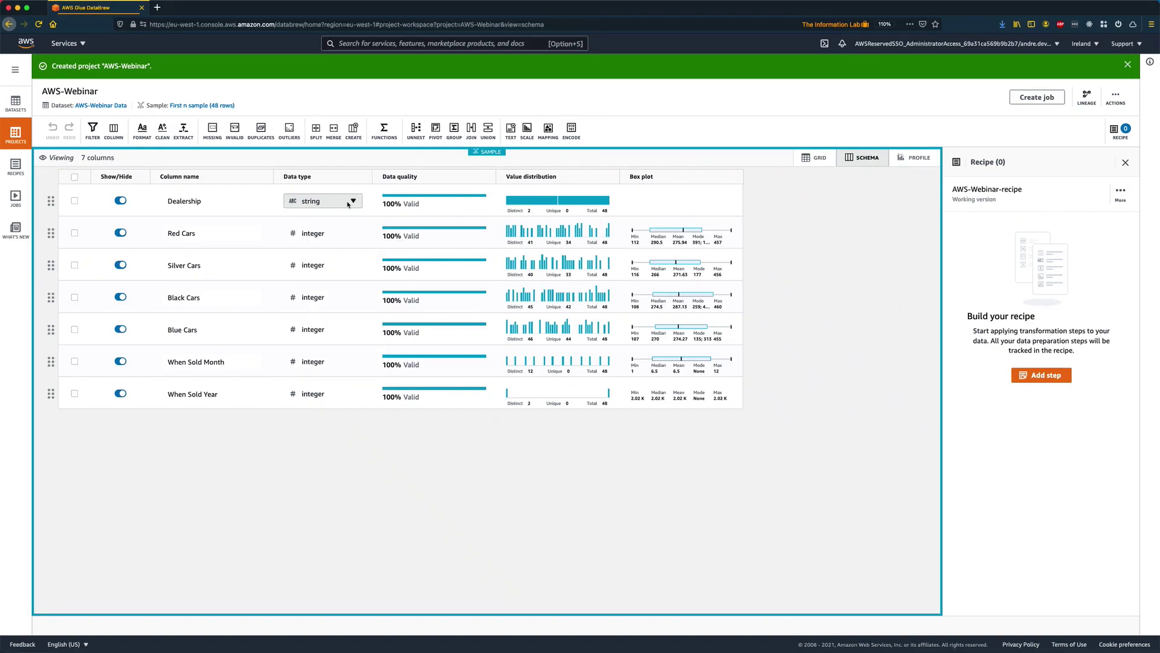
mouse_move(528, 205)
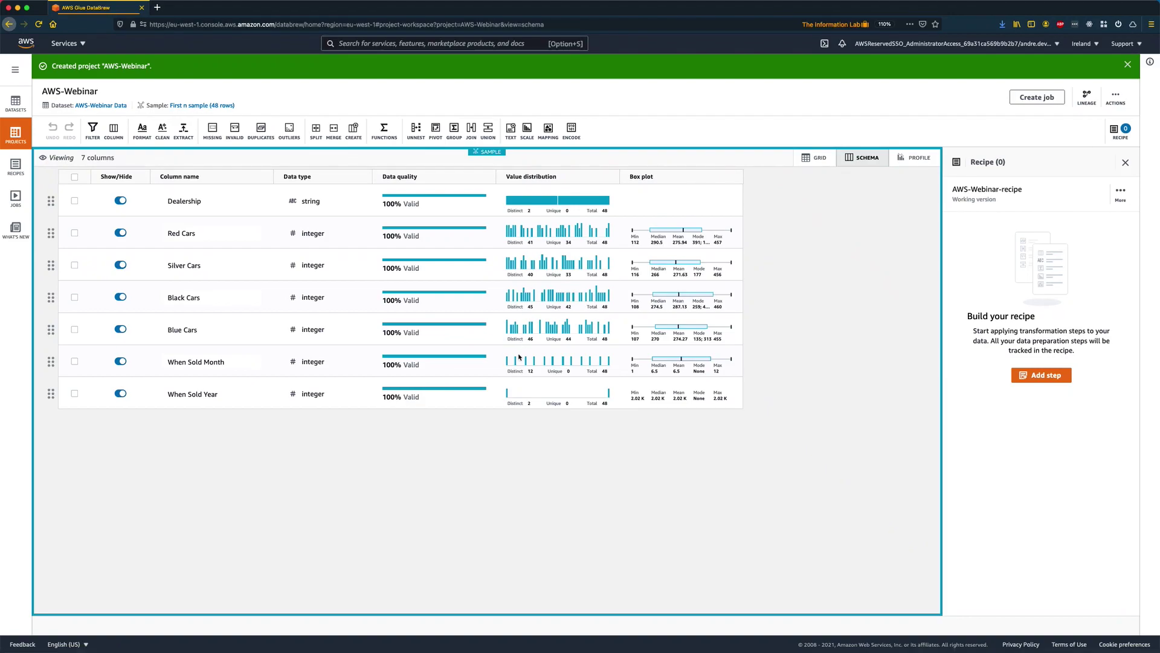
mouse_move(609, 328)
Step: View the project's data profile page and its data lineage diagram, and return to the AWS-Webinar grid
click(916, 158)
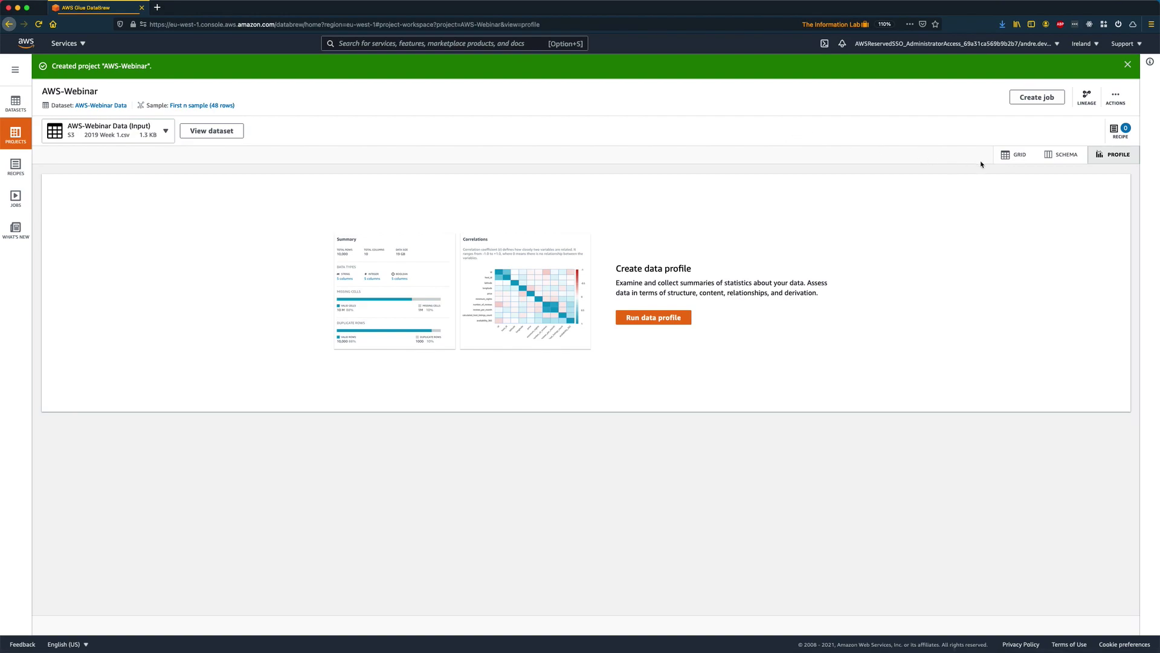
click(1015, 156)
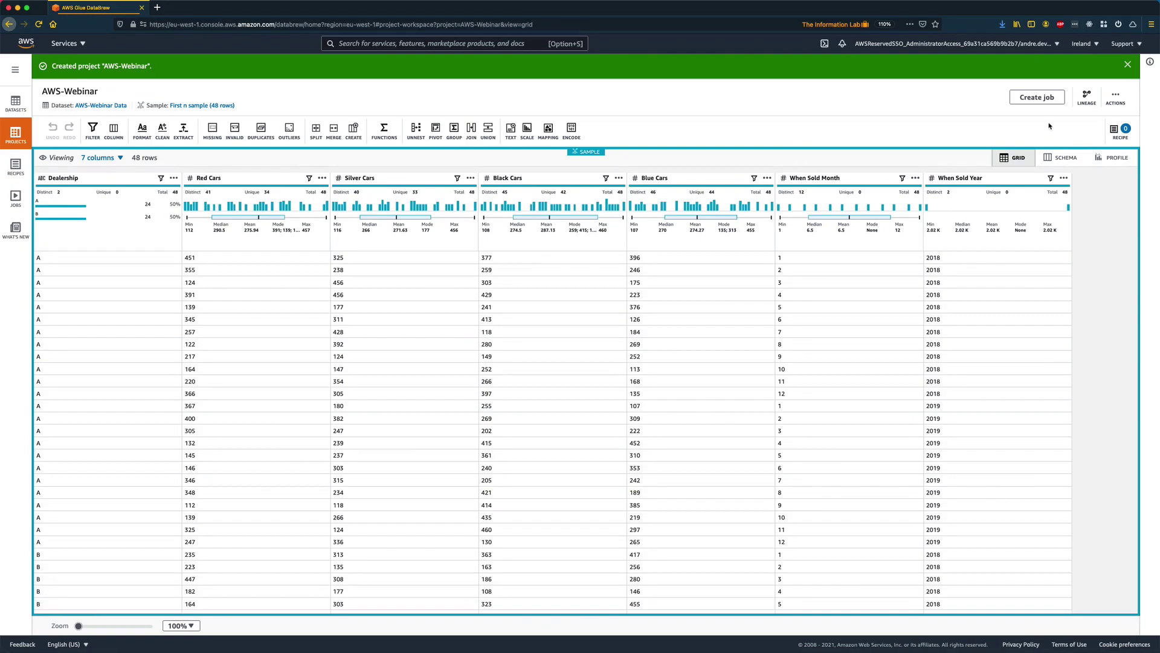
click(1087, 98)
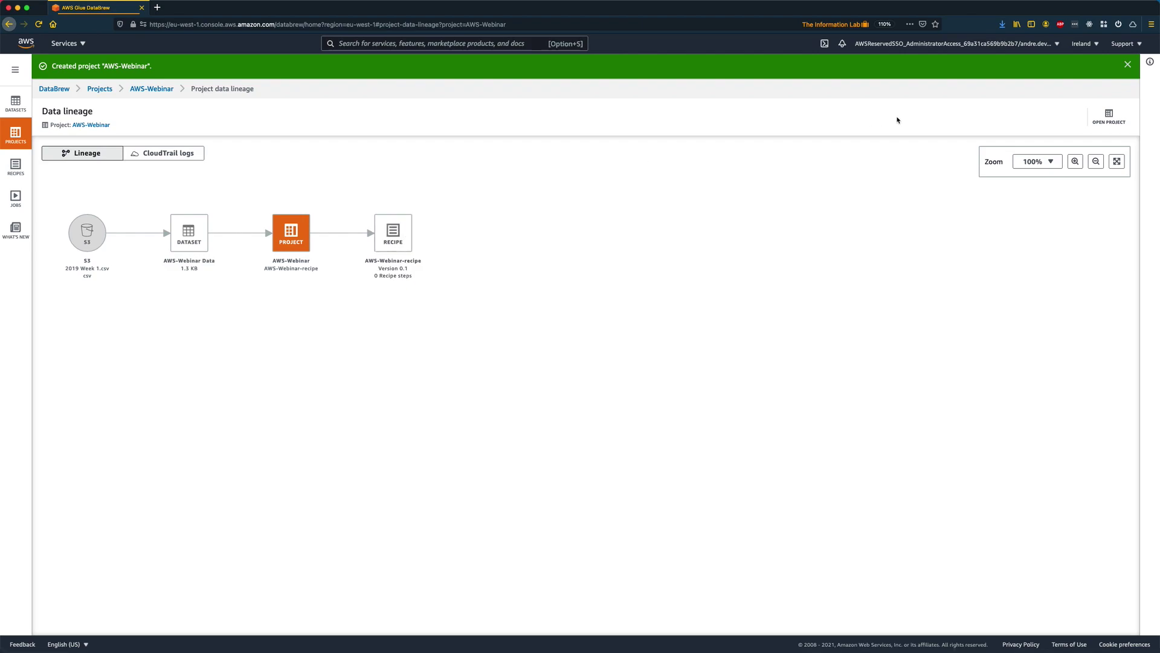
click(149, 90)
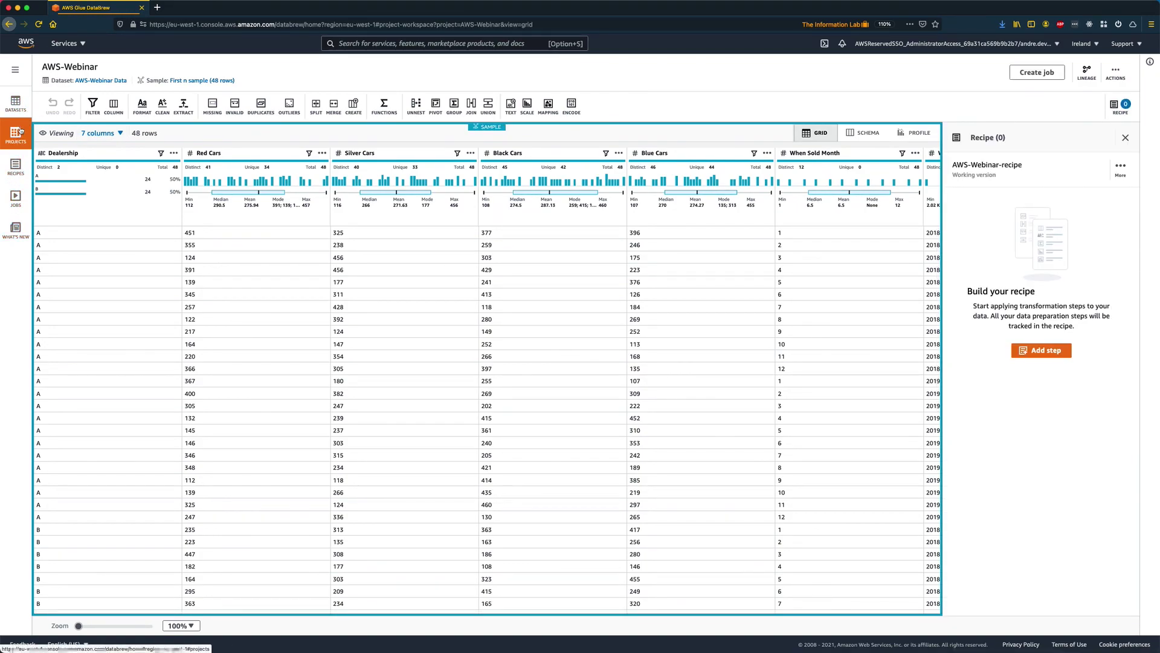
Step: Look through the DataBrew datasets, projects, recipes and jobs lists, and reopen the AWS-Webinar project
click(19, 102)
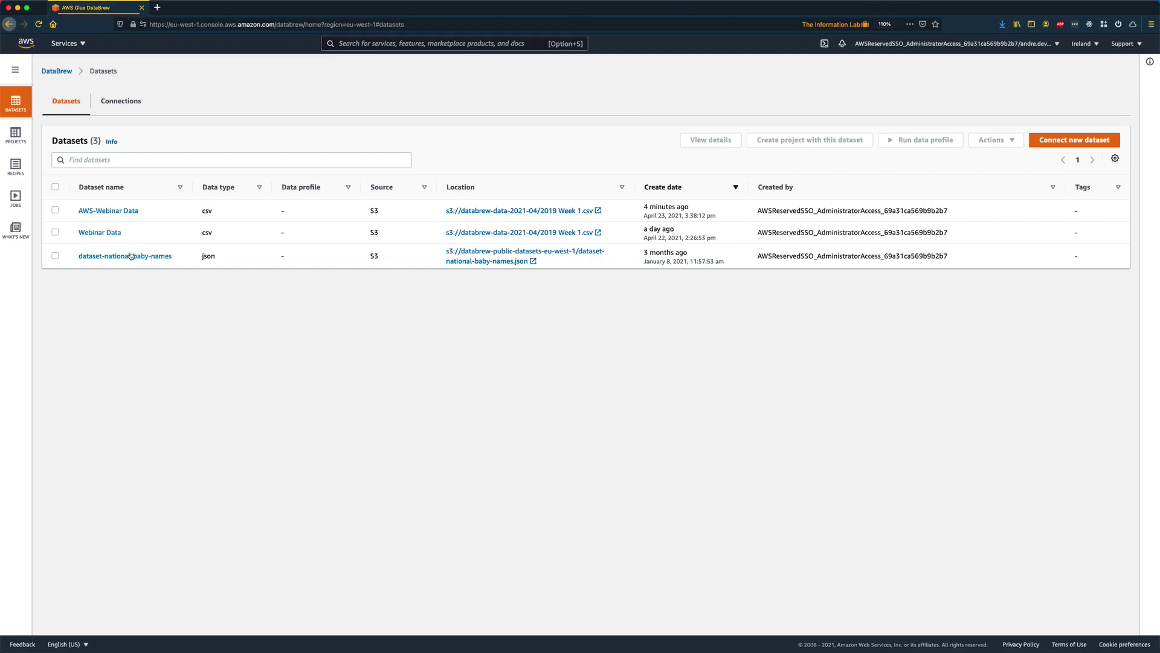
click(22, 143)
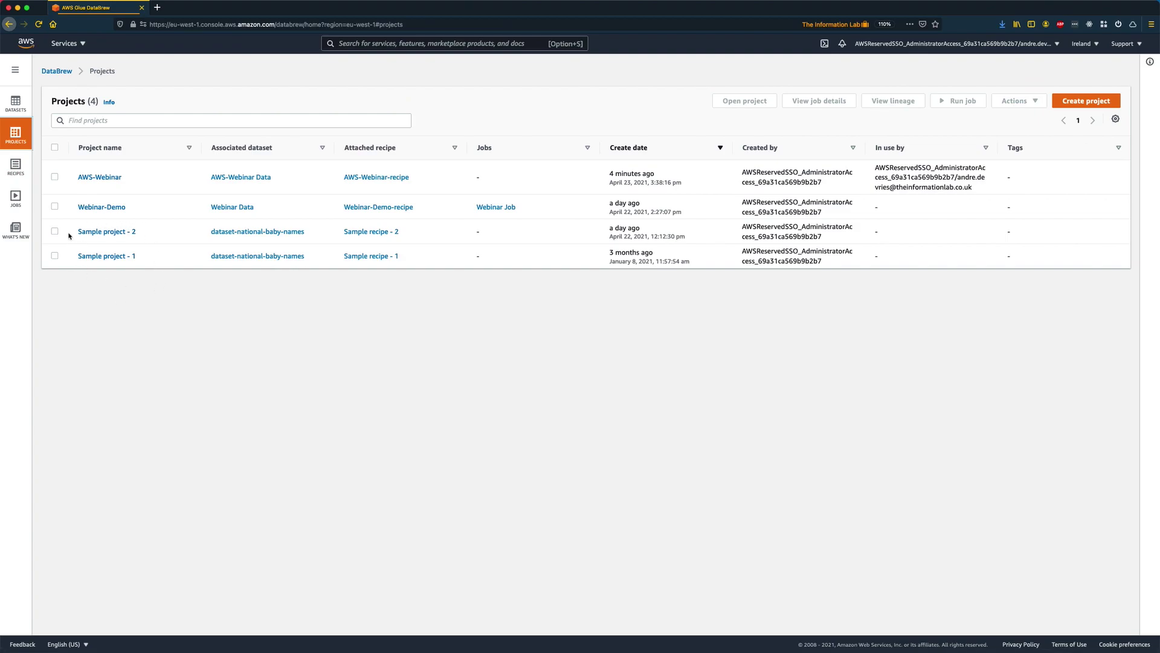
click(18, 167)
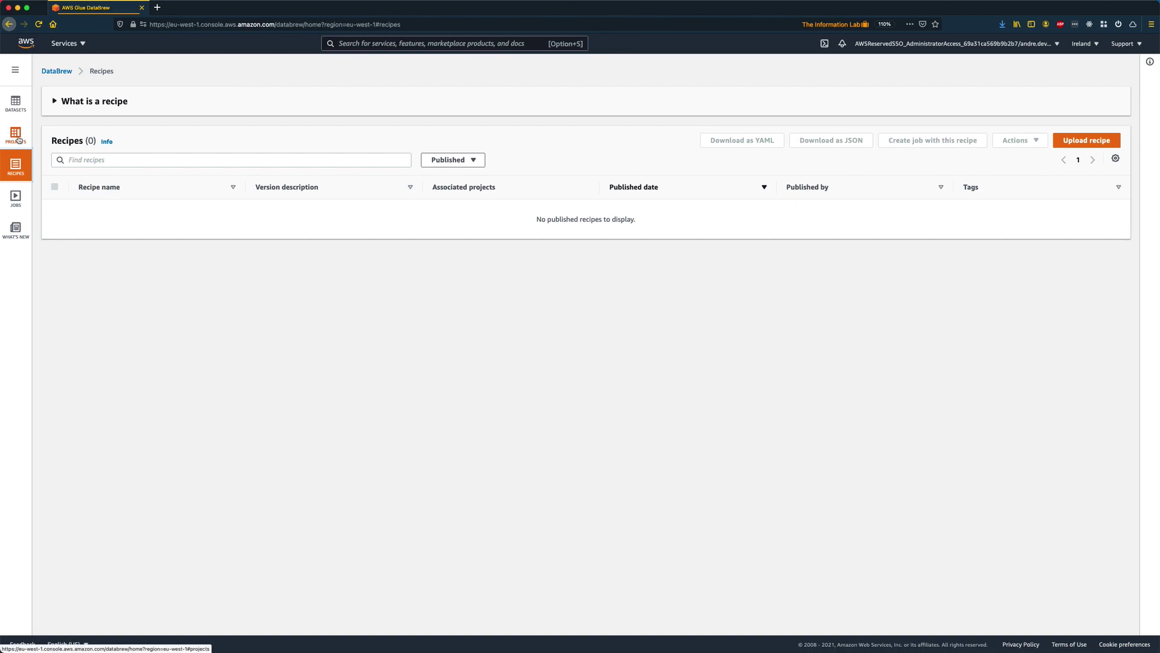
click(16, 203)
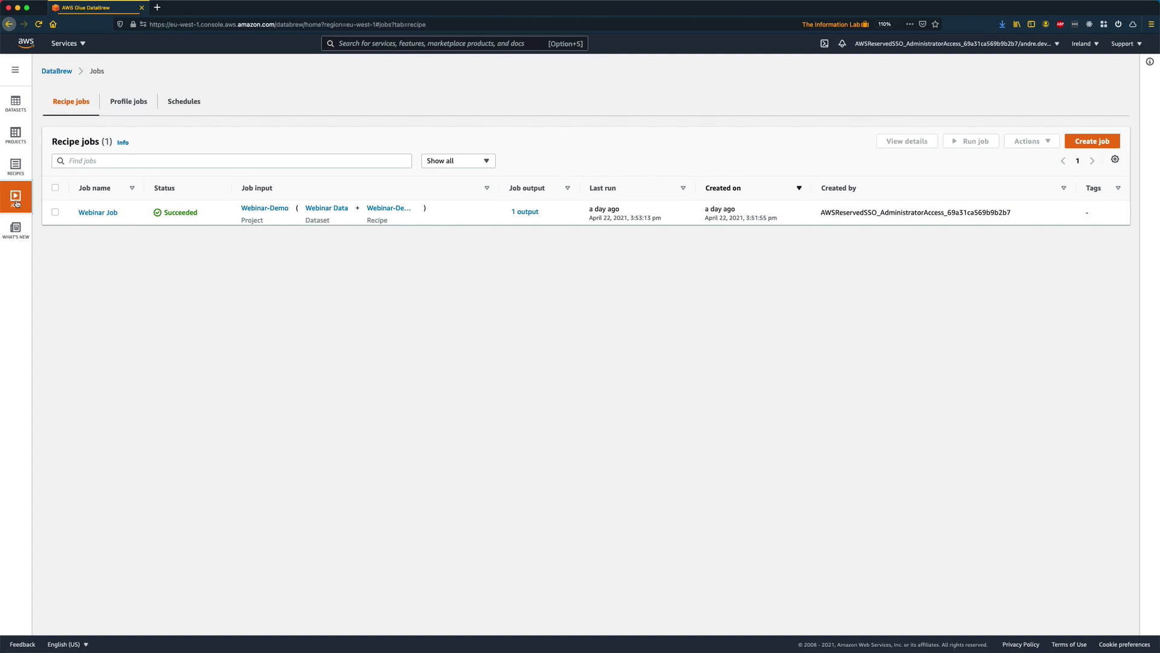
click(15, 138)
click(97, 177)
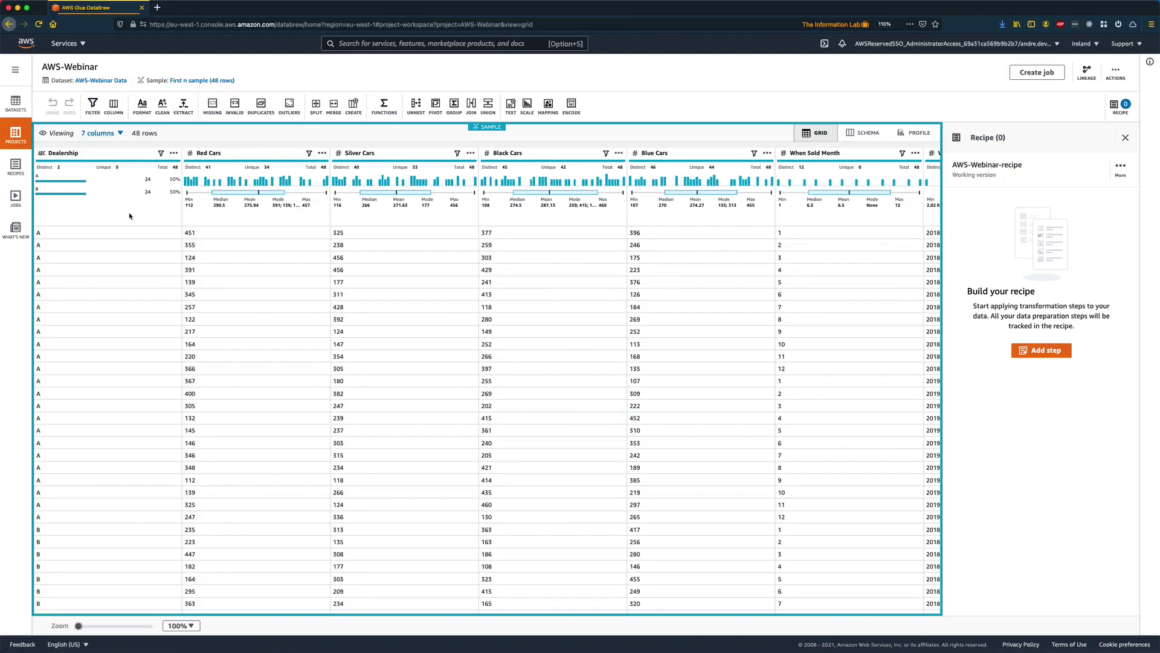
Step: Start creating a new column based on the DATETIME date function
scroll(393, 264, right, 4)
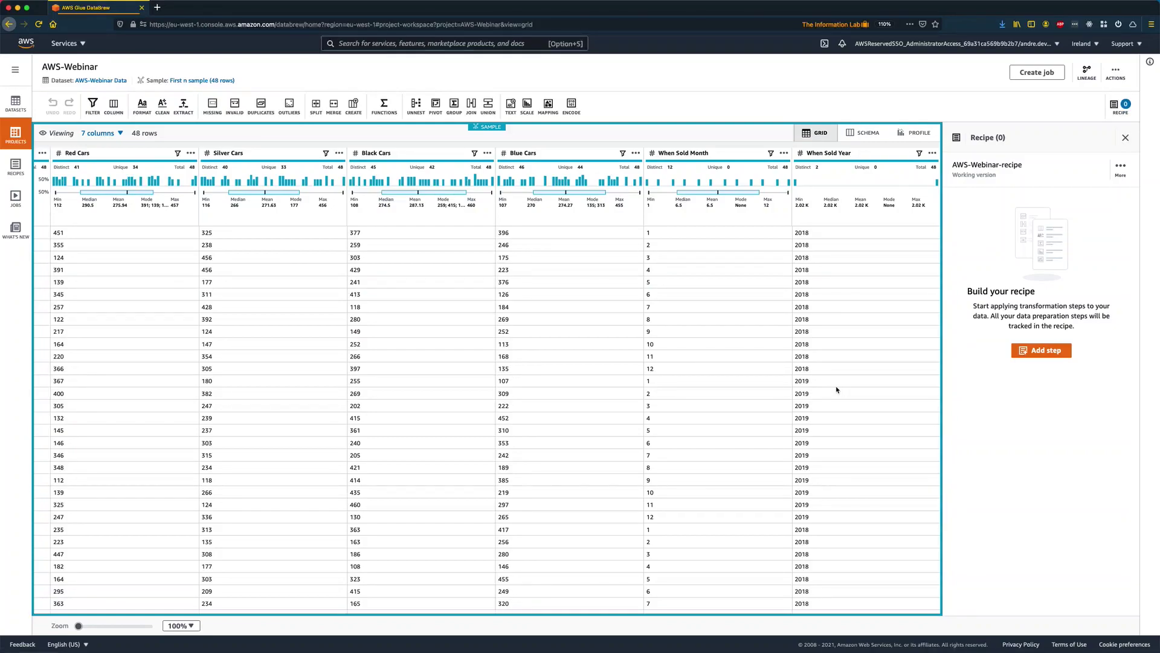
scroll(587, 359, left, 3)
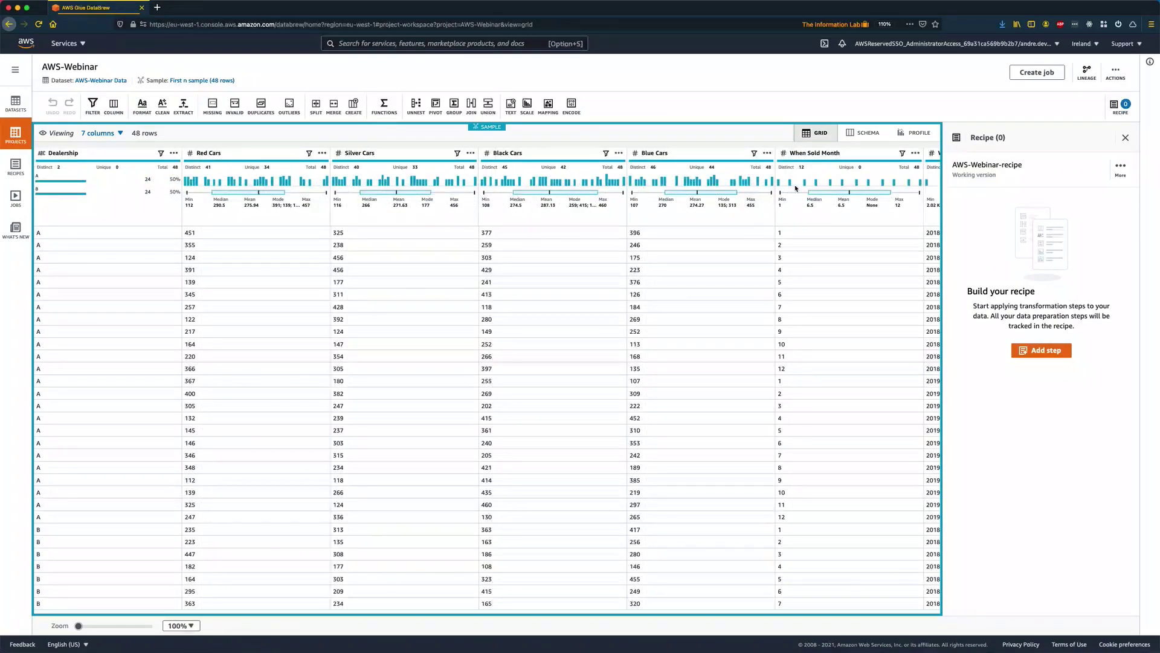
scroll(836, 256, right, 3)
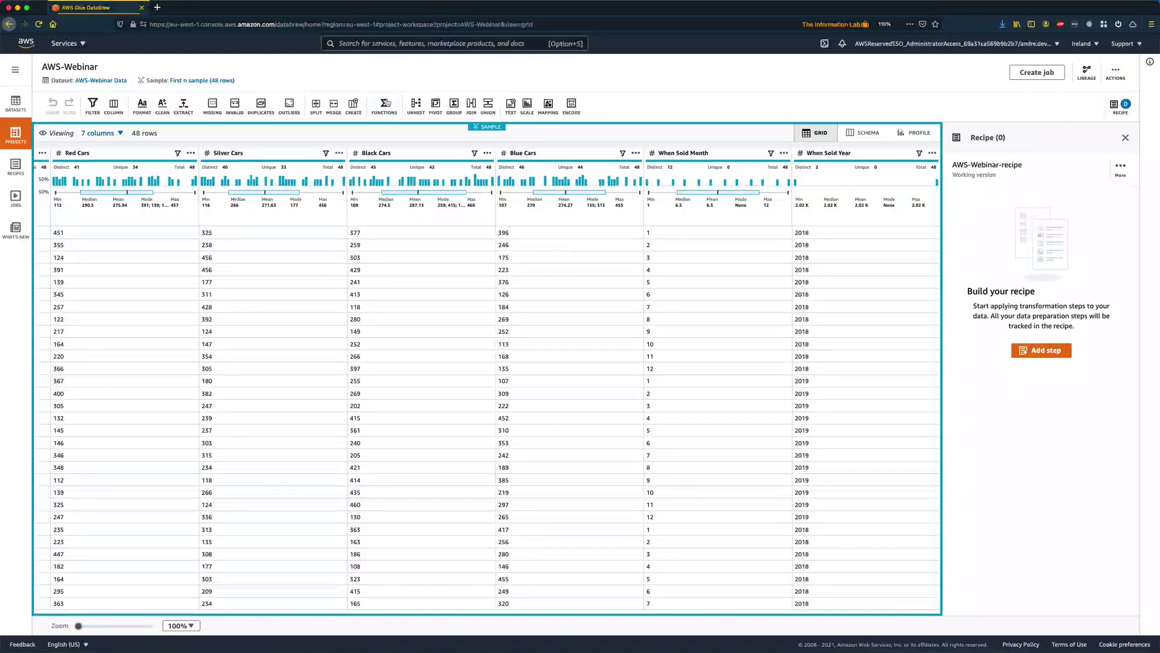
click(391, 110)
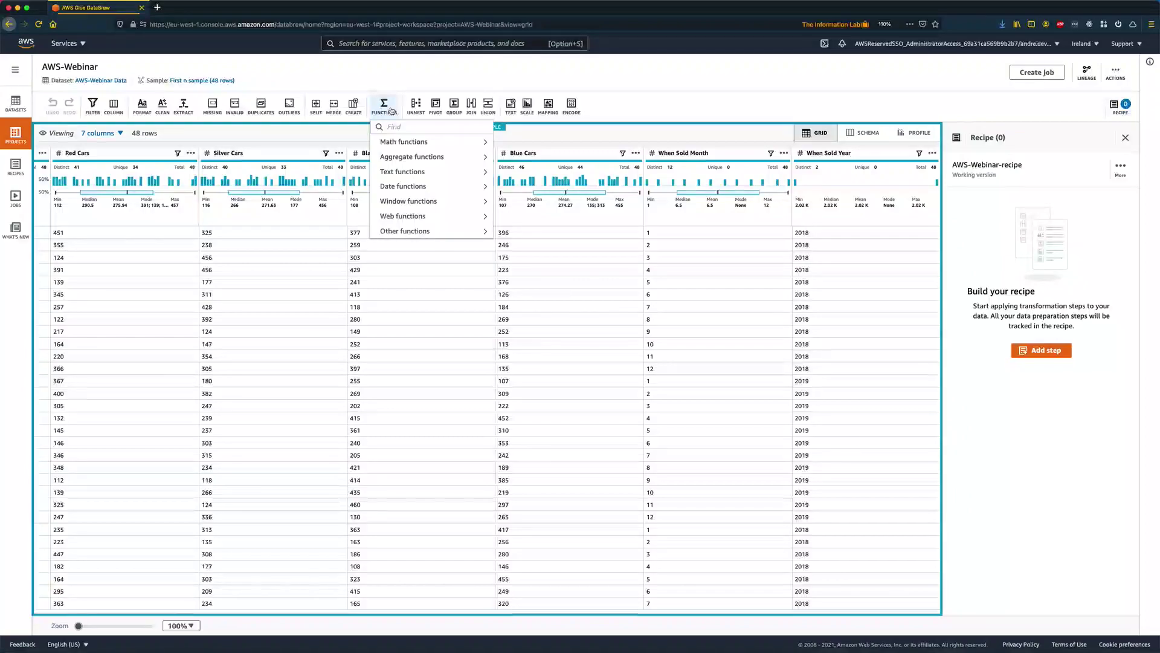
mouse_move(430, 188)
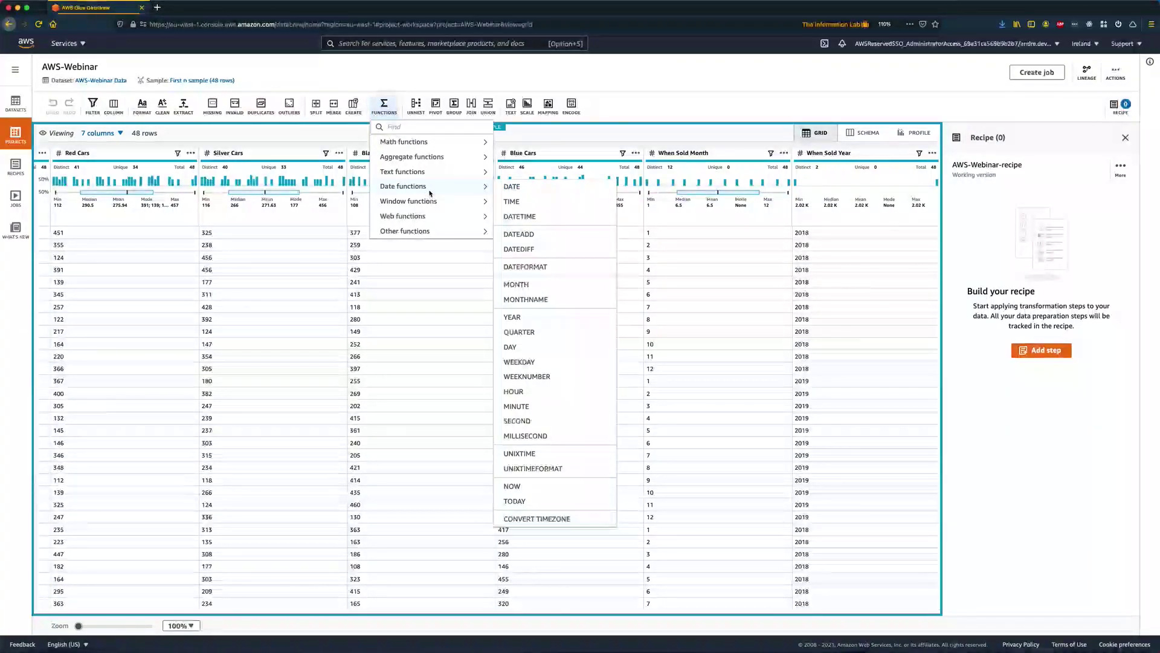
click(519, 217)
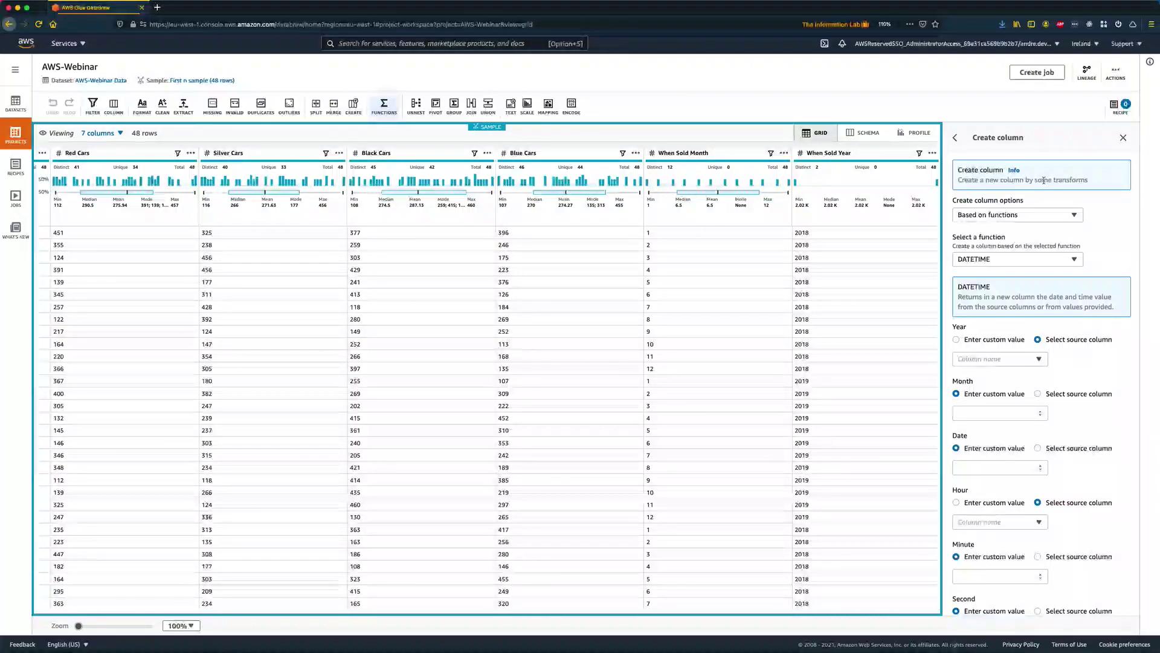
Step: Use the source columns When Sold Year for the DATETIME function's year and When Sold Month for its month
scroll(997, 205, down, 3)
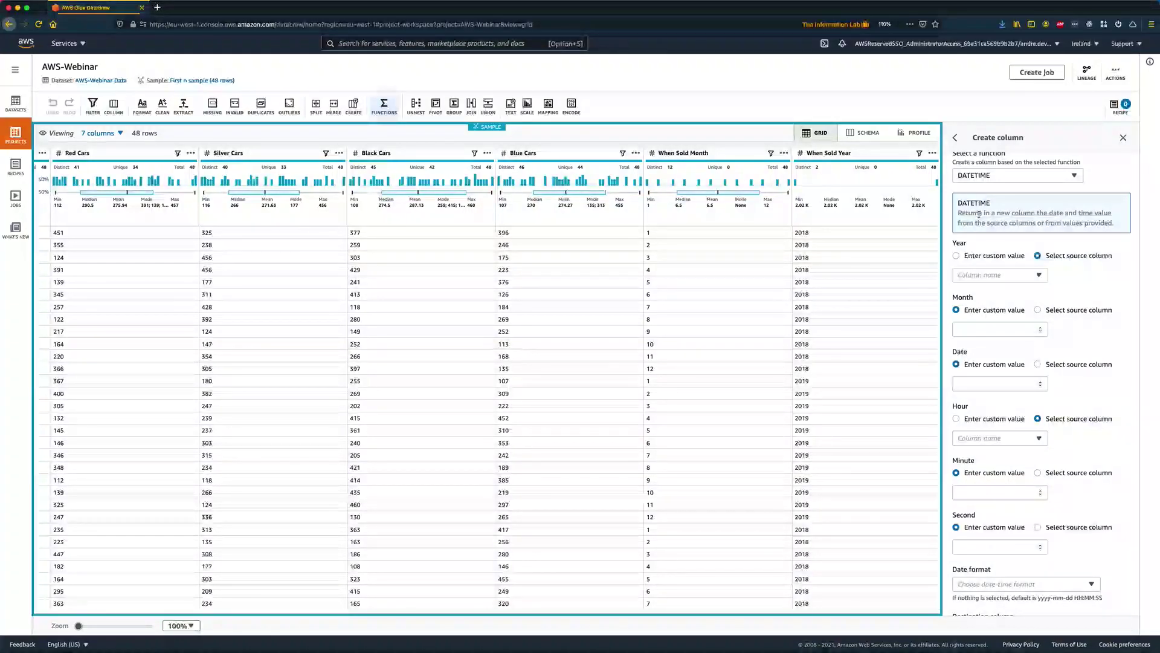
click(1003, 277)
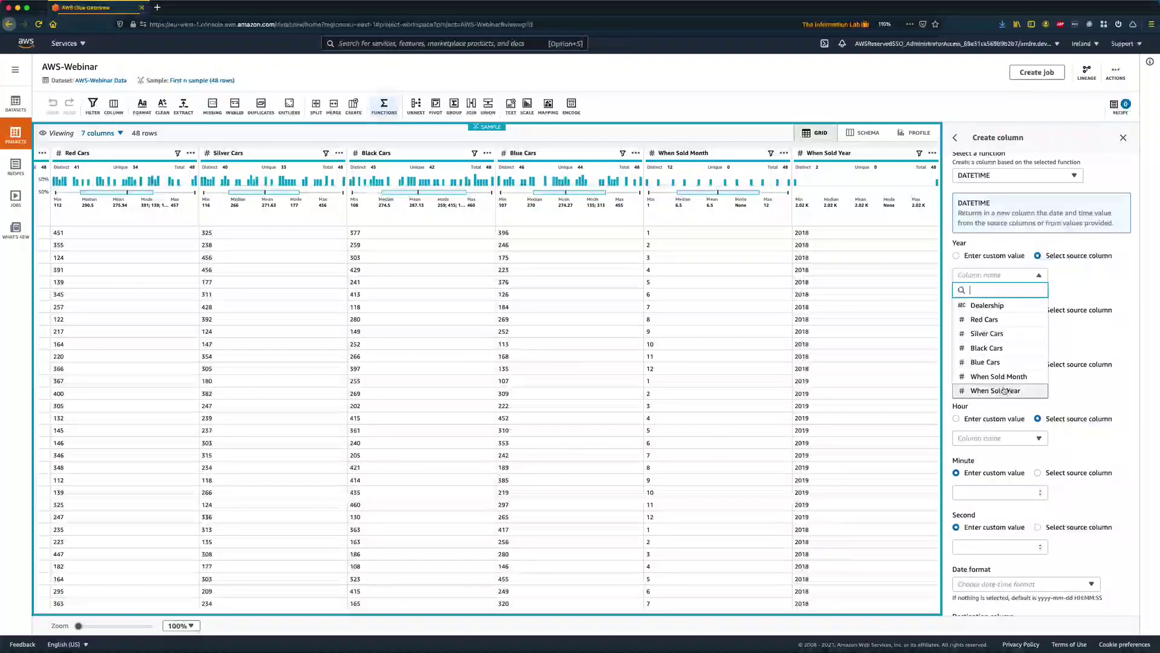
click(1003, 391)
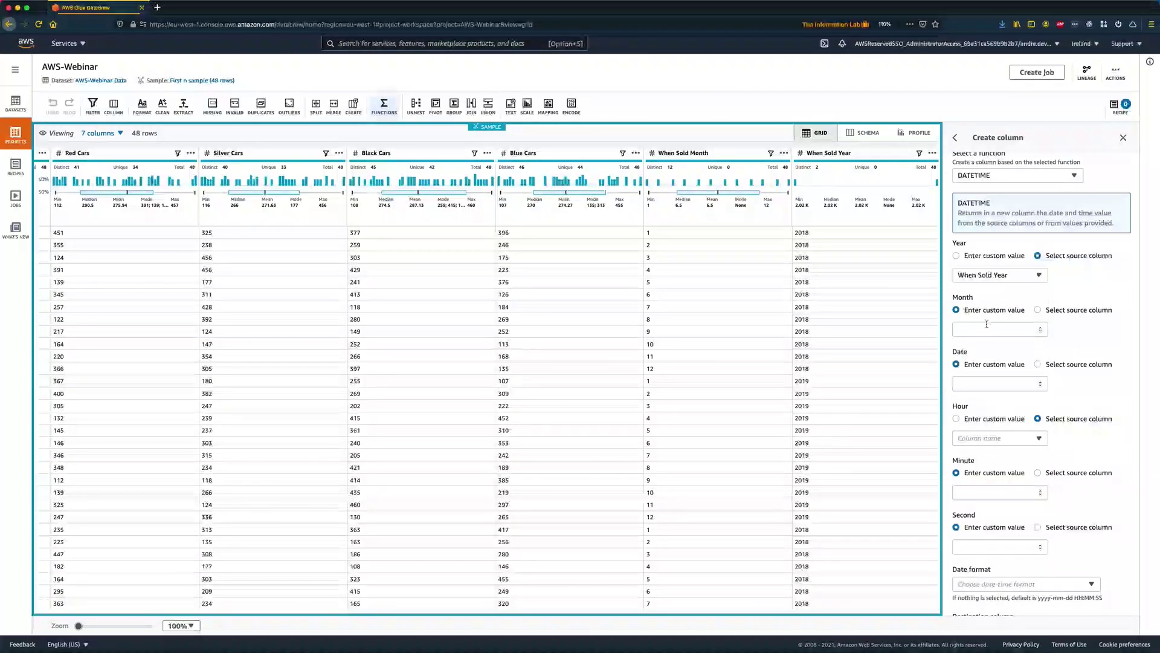
click(1057, 312)
click(1040, 331)
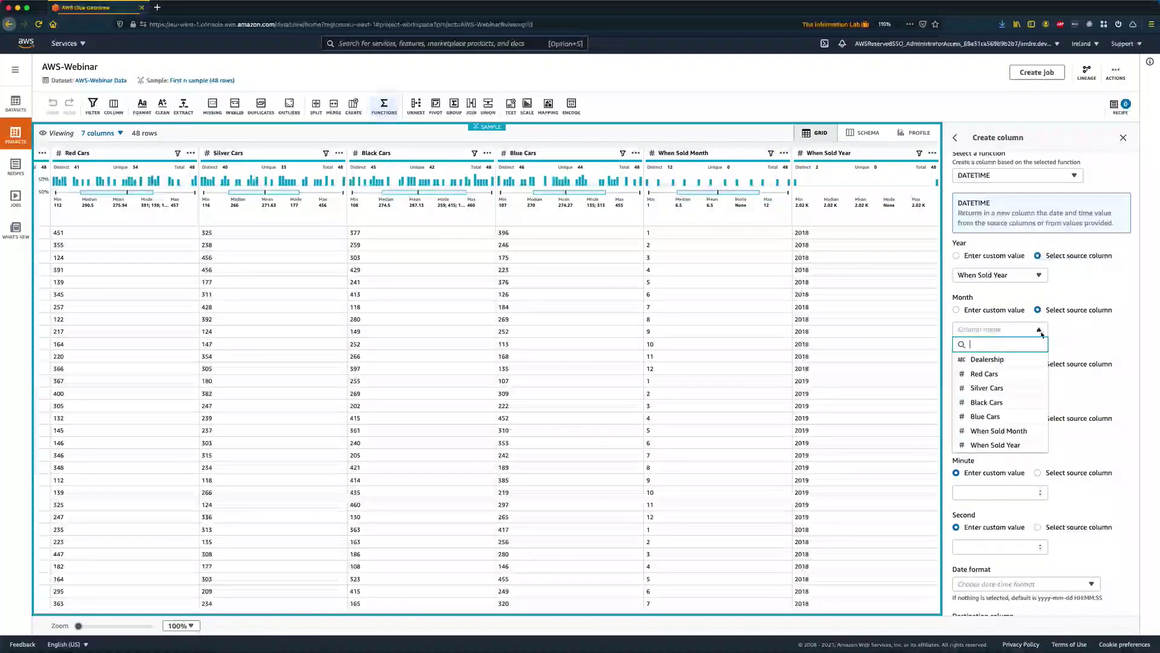
click(1012, 430)
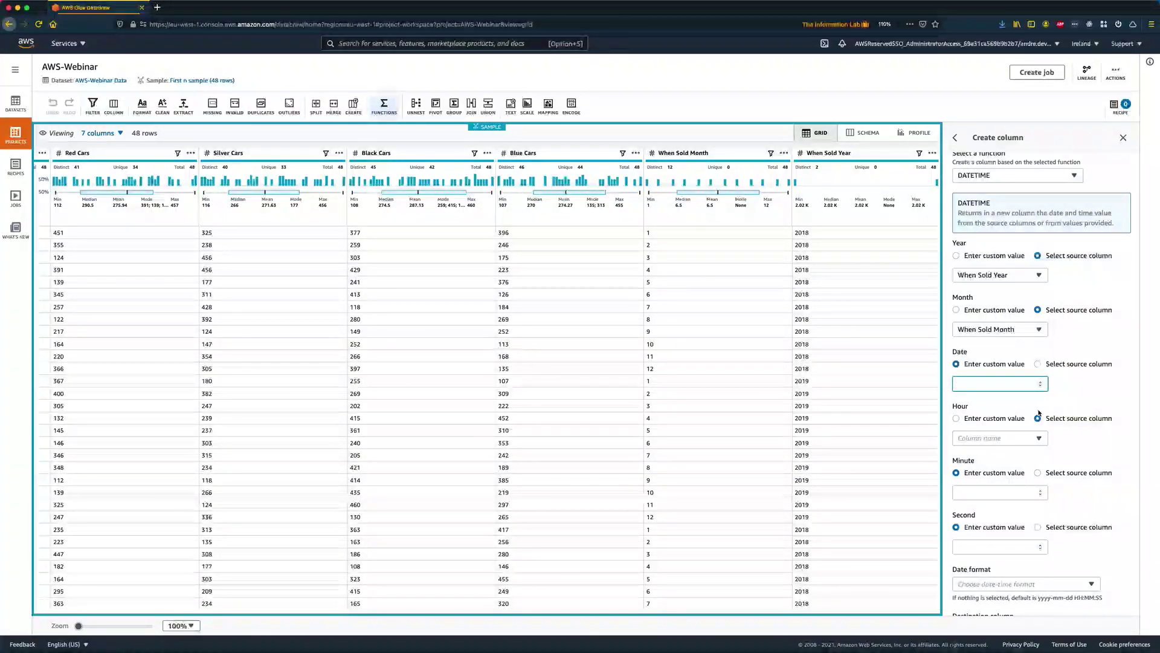
Step: Set the DATETIME function's date to the custom value 1 and its date format to yyyy-mm-dd
scroll(1057, 401, down, 1)
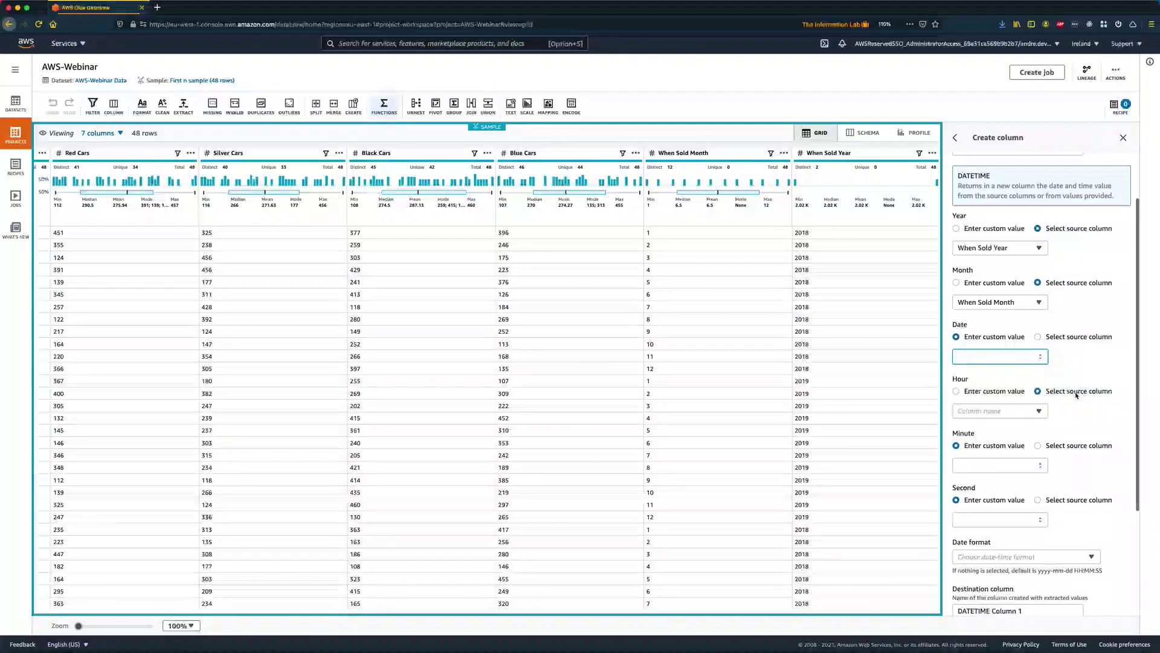
text(1)
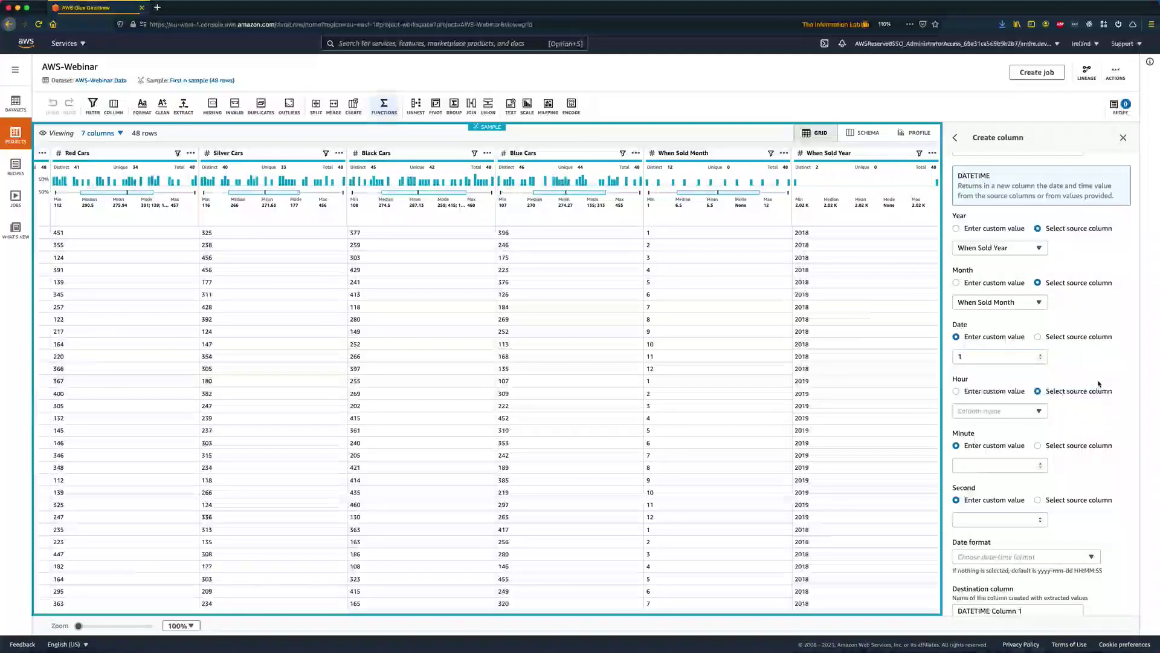
scroll(1095, 390, down, 4)
scroll(1098, 382, down, 1)
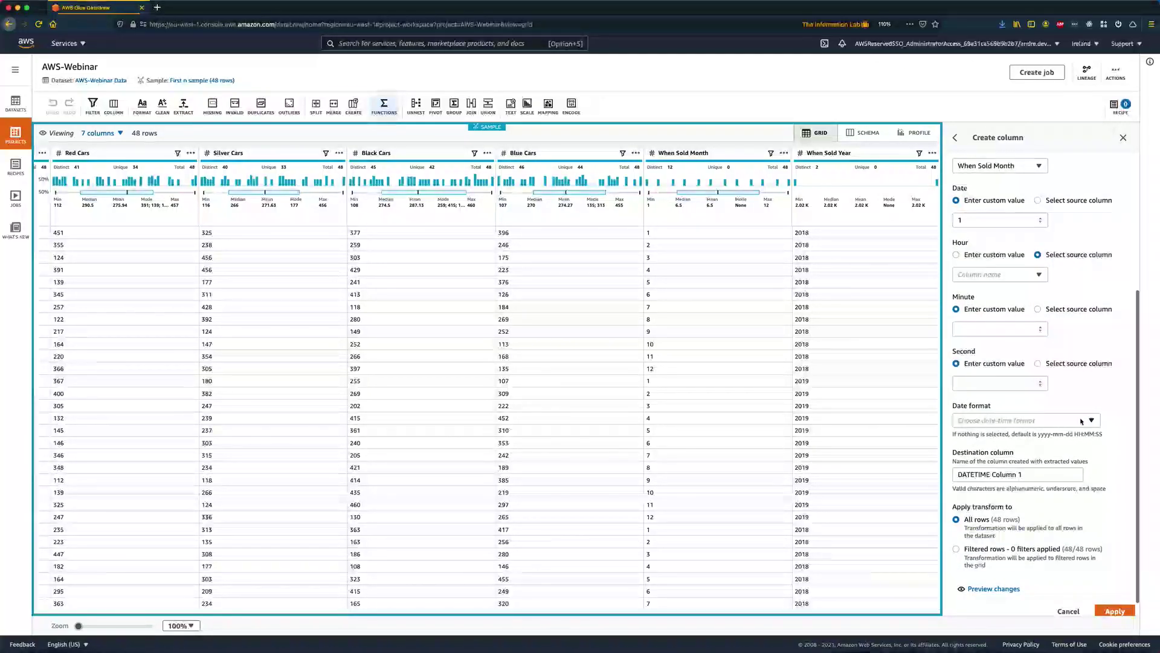
click(1081, 422)
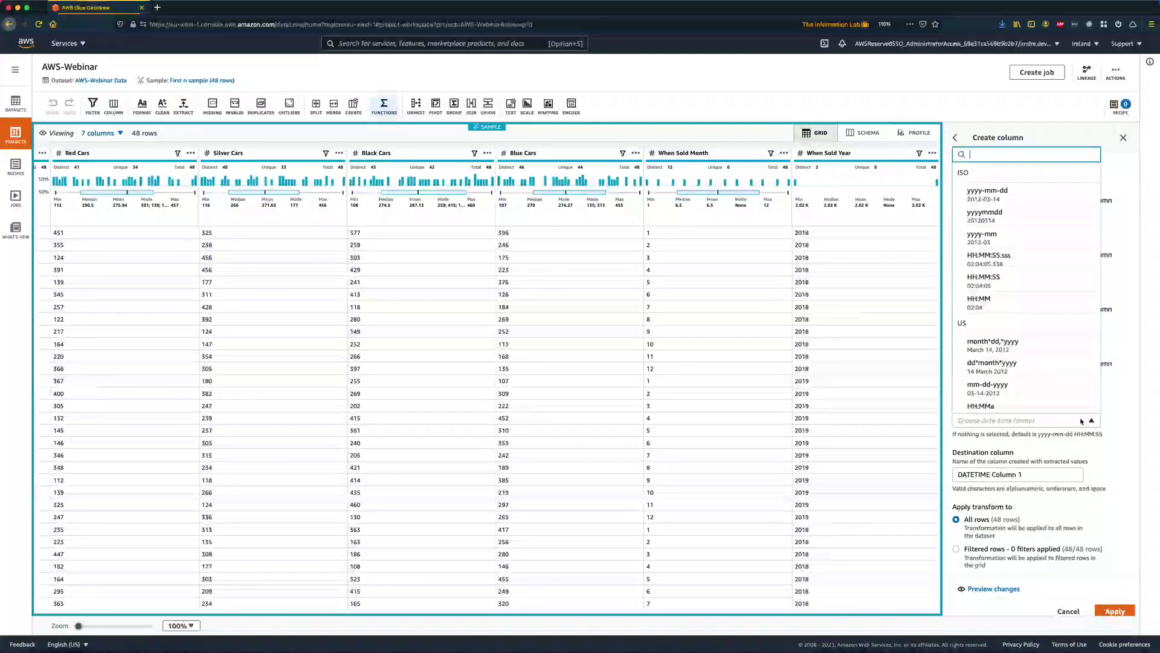
scroll(1030, 243, down, 1)
scroll(1029, 243, down, 5)
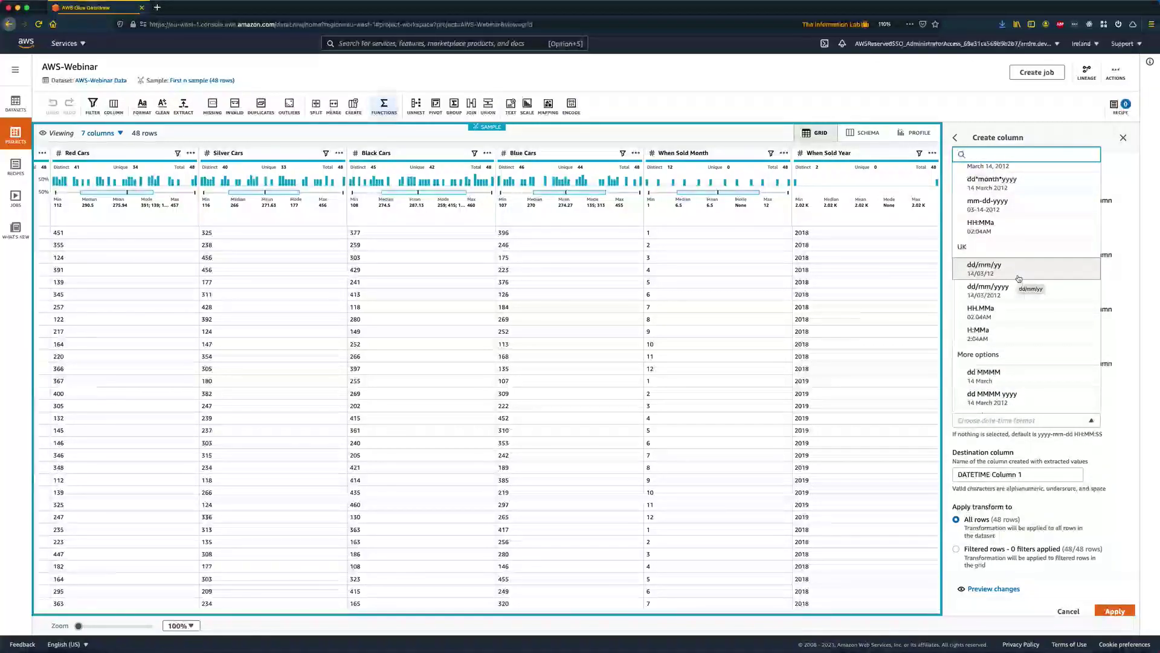
scroll(1019, 278, up, 7)
scroll(1019, 279, up, 5)
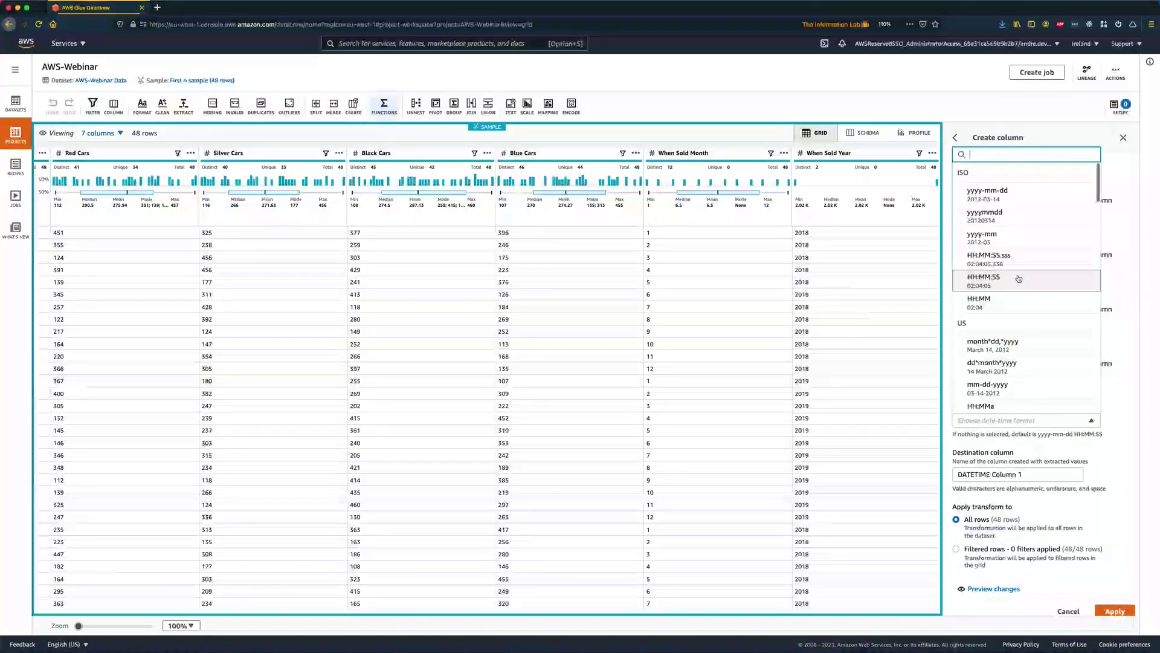
click(1007, 196)
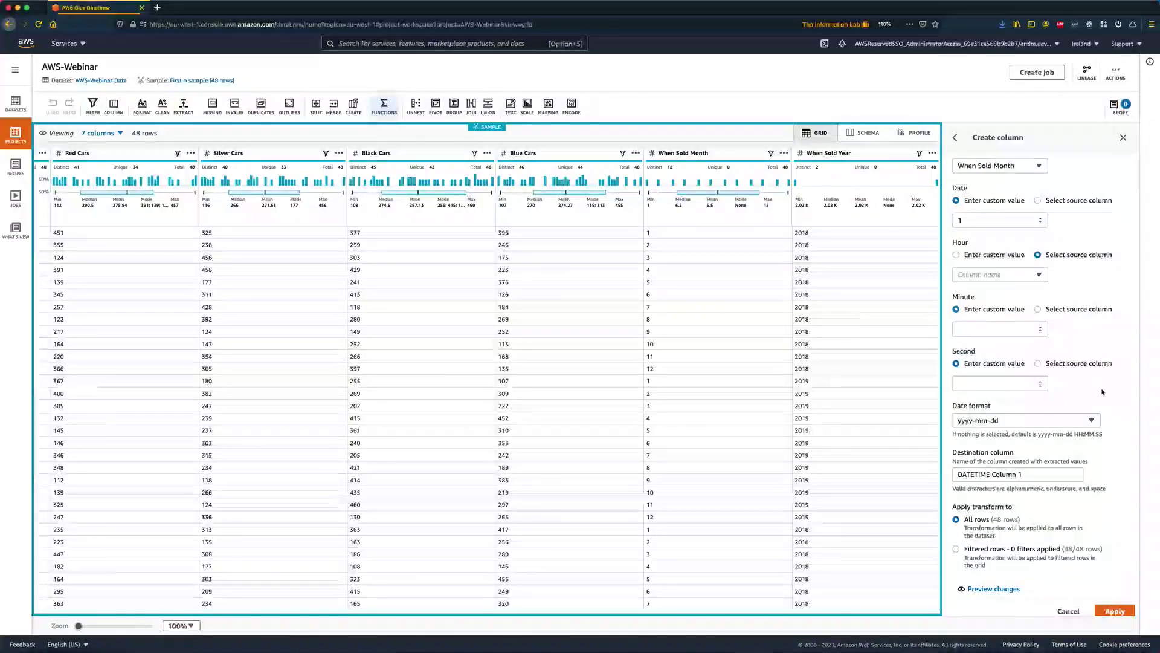
Step: Try to preview and apply the new column, switching the DATETIME function's hour from a source column to a custom value
scroll(1102, 391, down, 1)
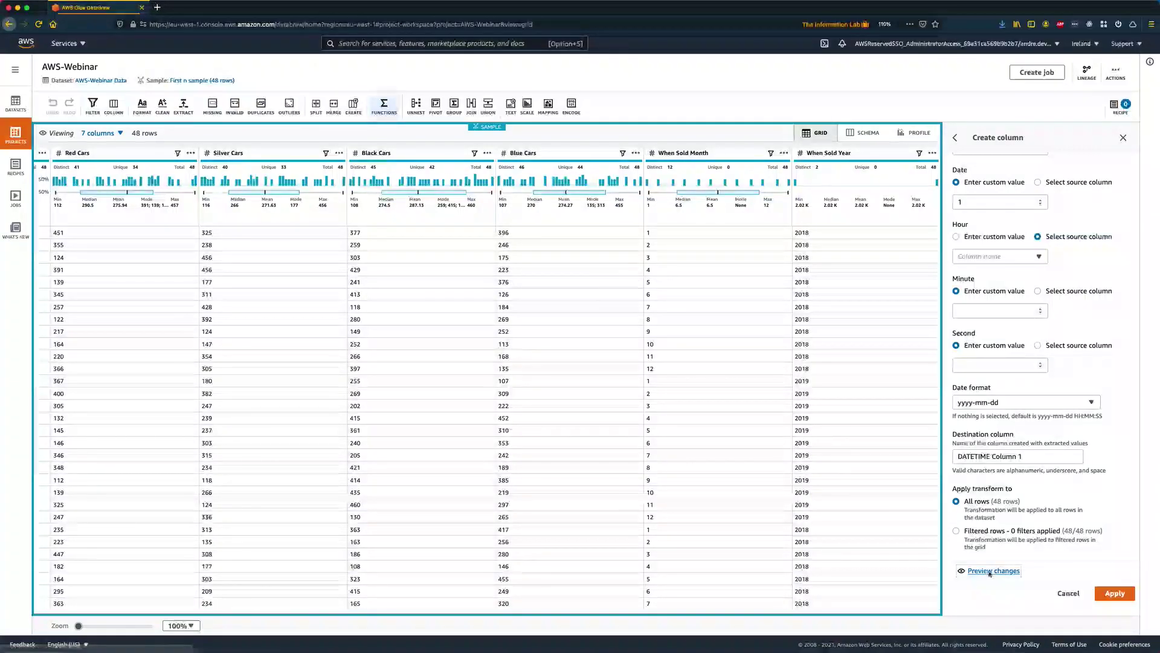
click(989, 571)
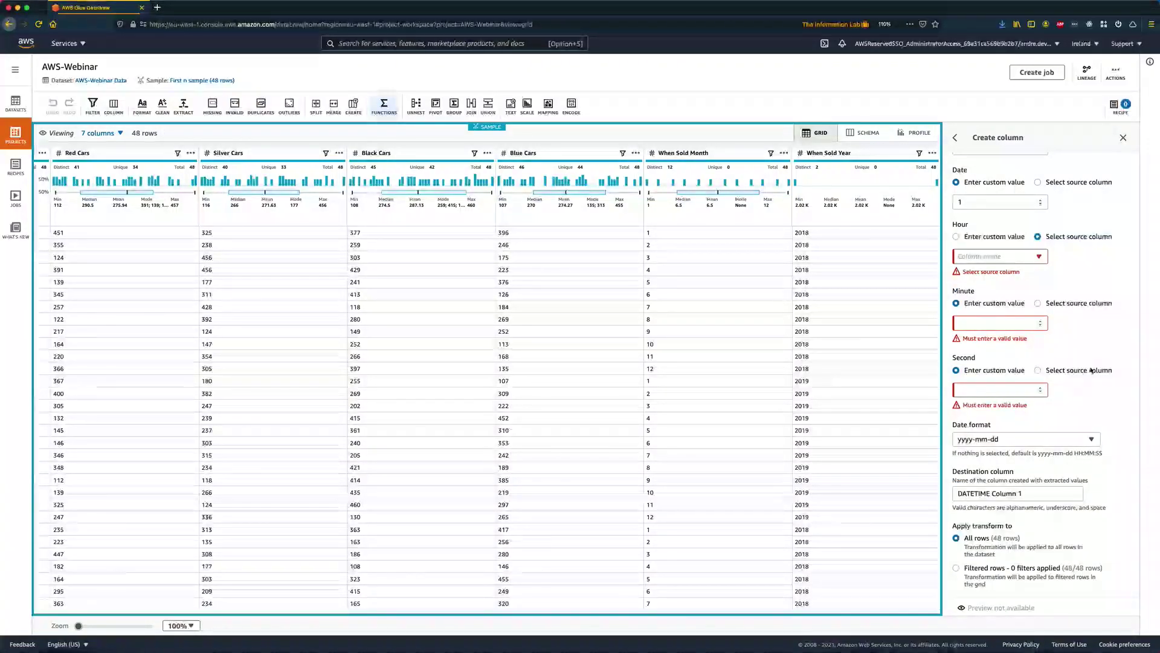
scroll(1091, 370, up, 5)
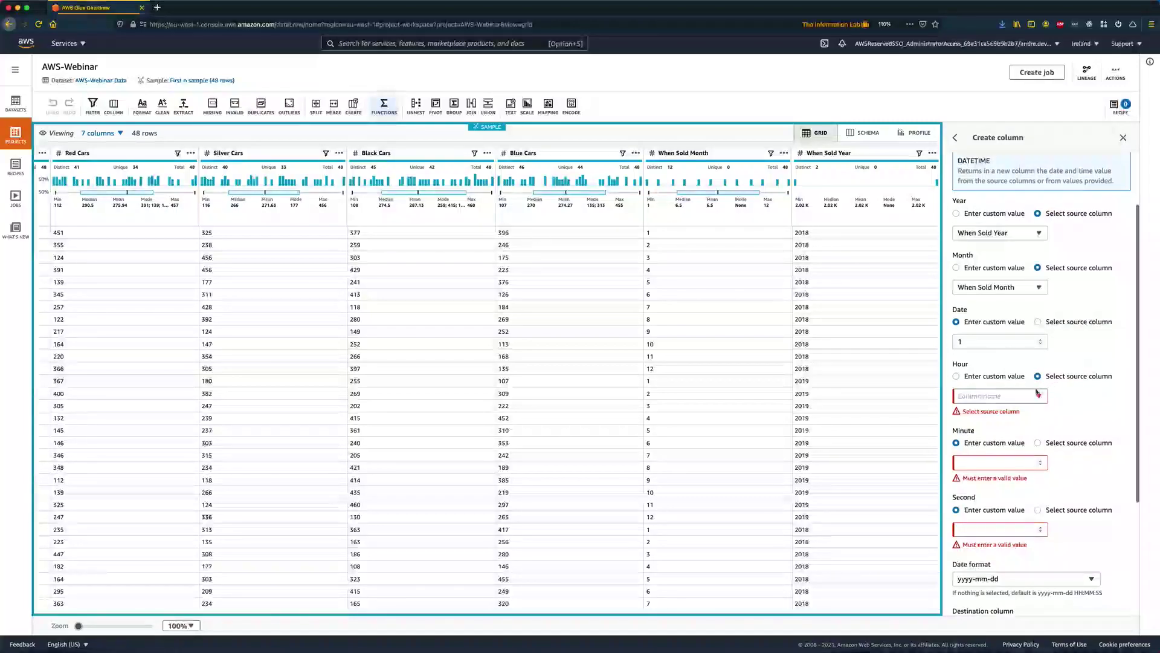
click(995, 377)
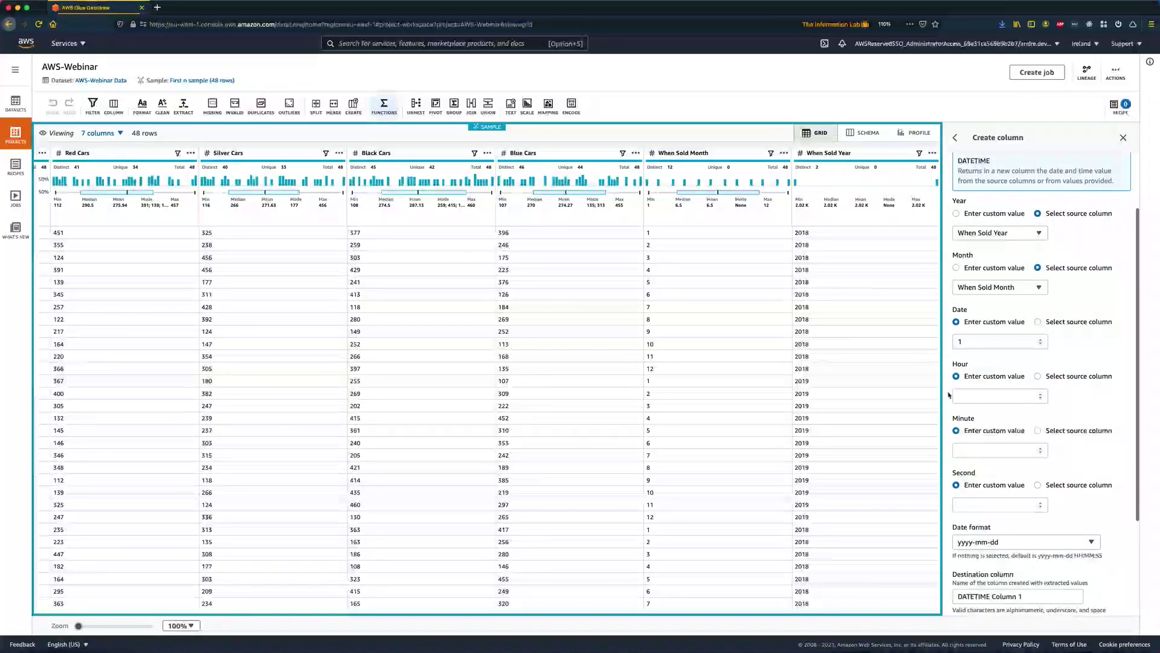
scroll(1108, 448, down, 3)
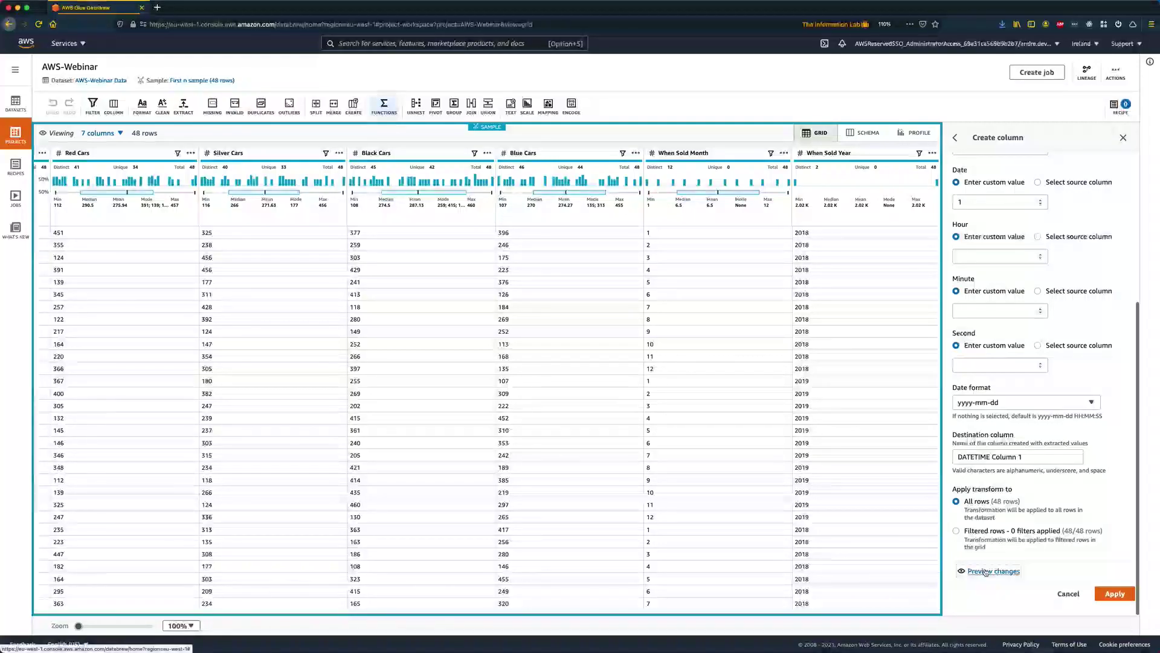
click(1115, 593)
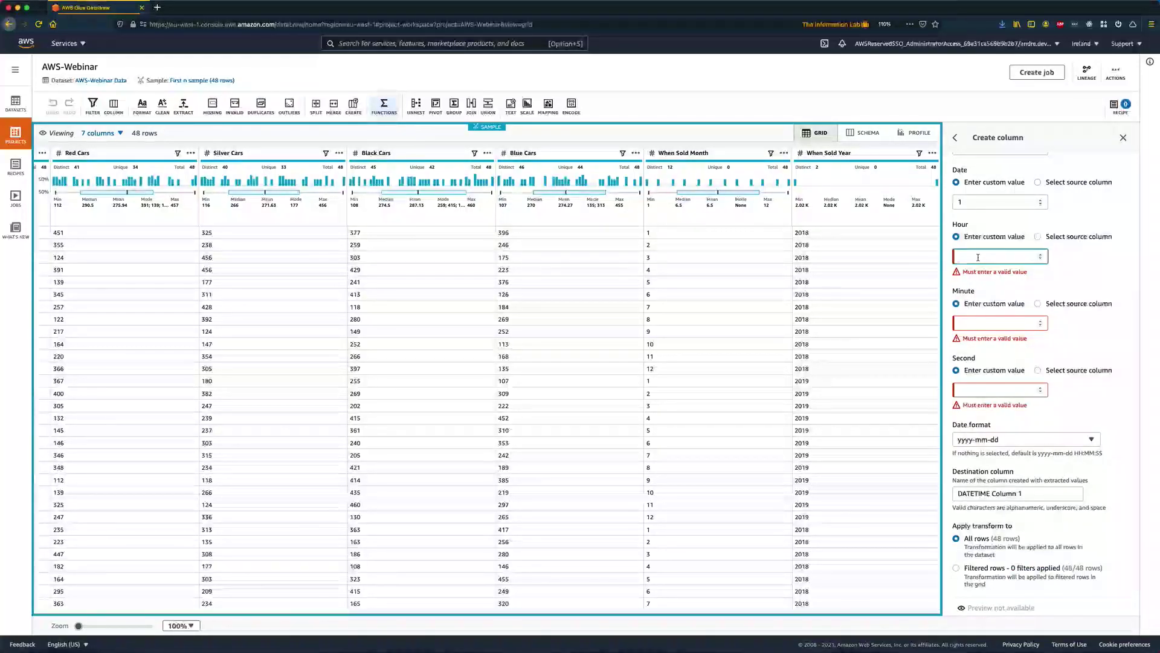
Step: Set the DATETIME function's hour, minute and second to the custom value 1 and preview the resulting column
text(1)
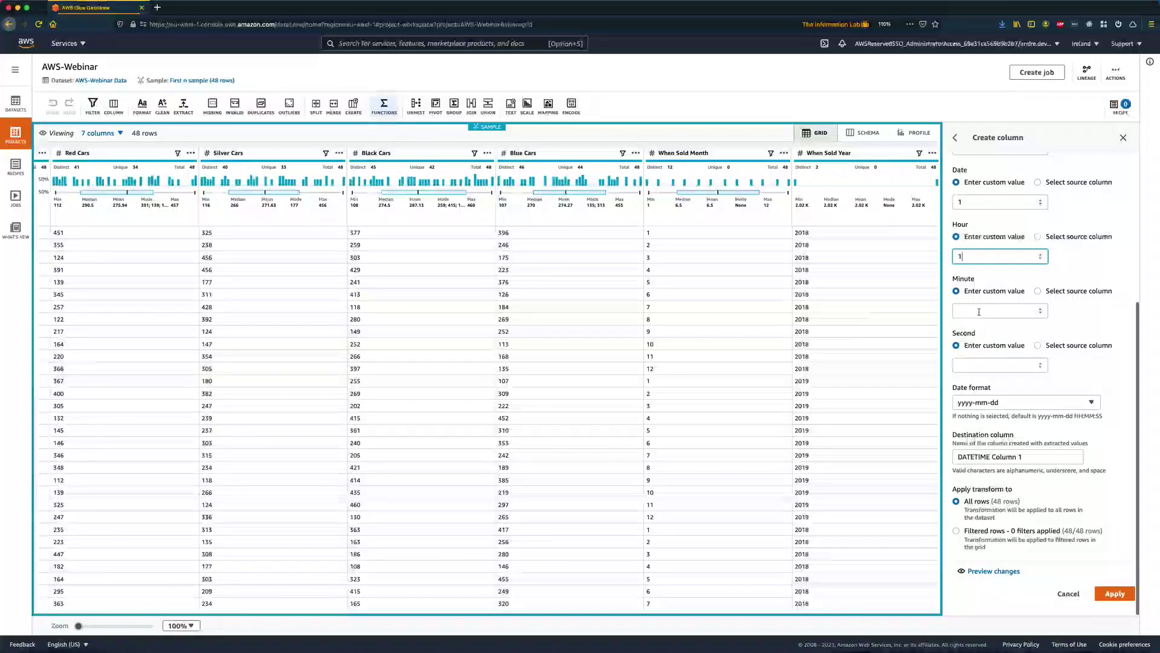
click(979, 312)
text(1)
click(997, 365)
text(1)
click(1096, 369)
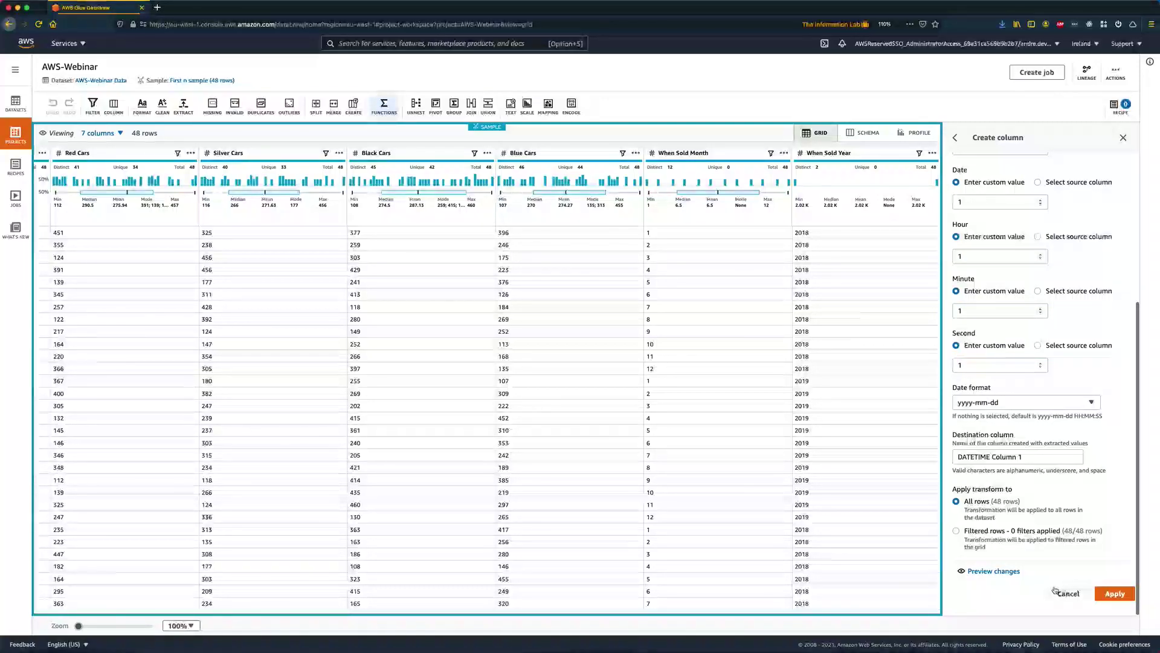
click(1011, 572)
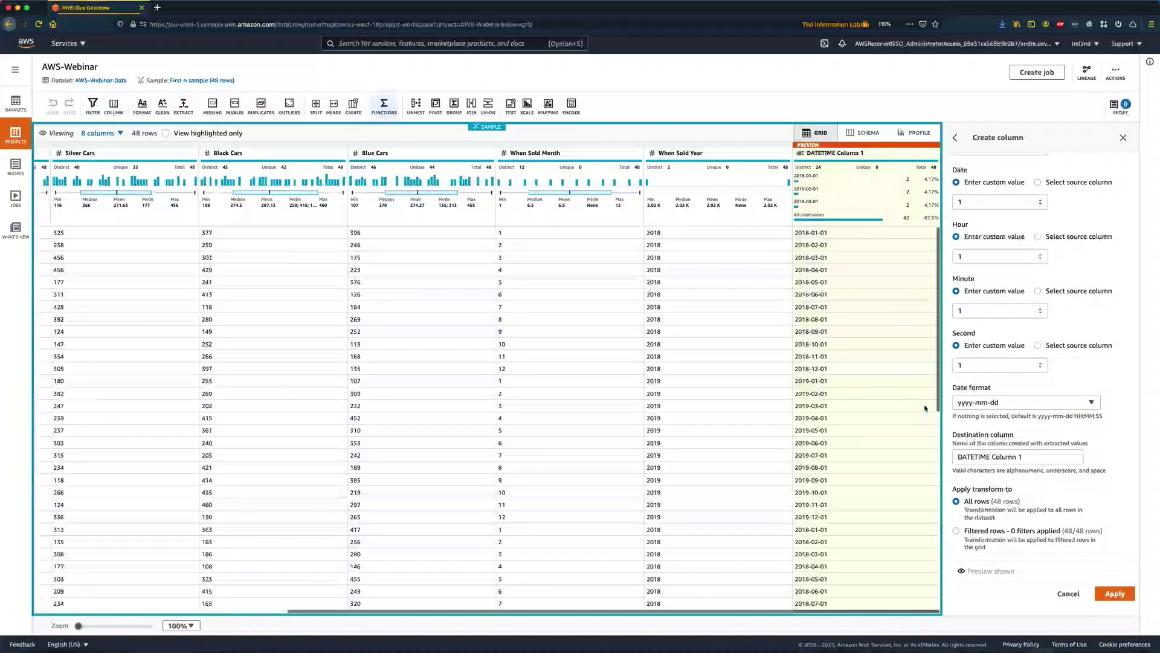
Step: Name the destination column Date and apply the DATETIME transform to all rows
drag(1027, 457, 942, 461)
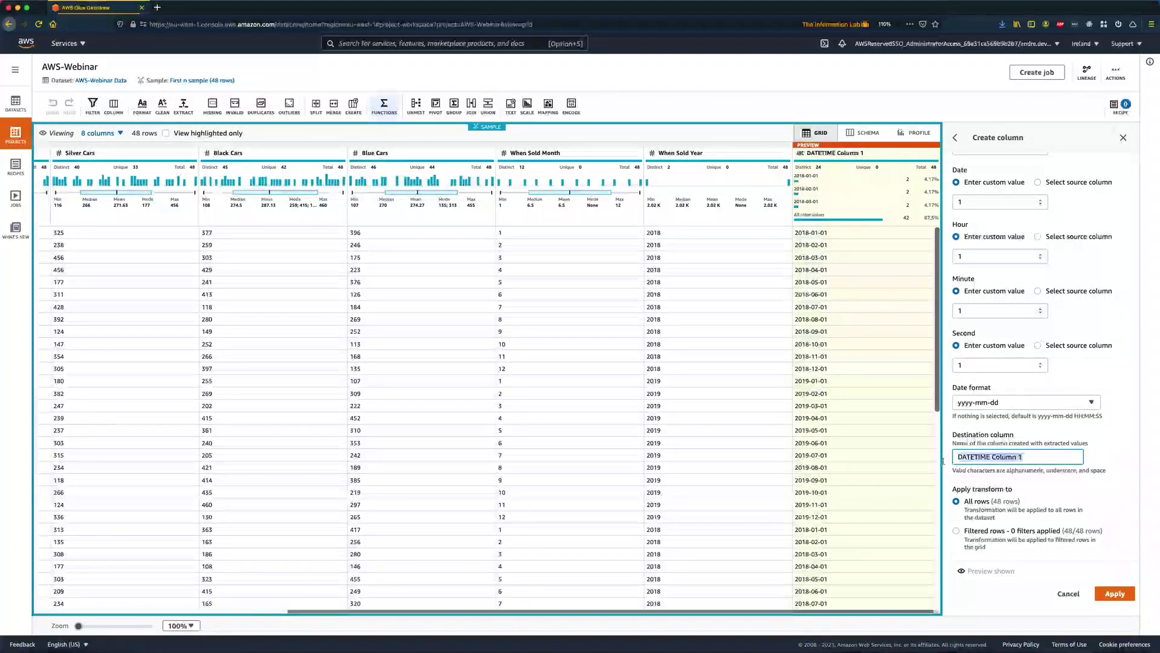
text(Data)
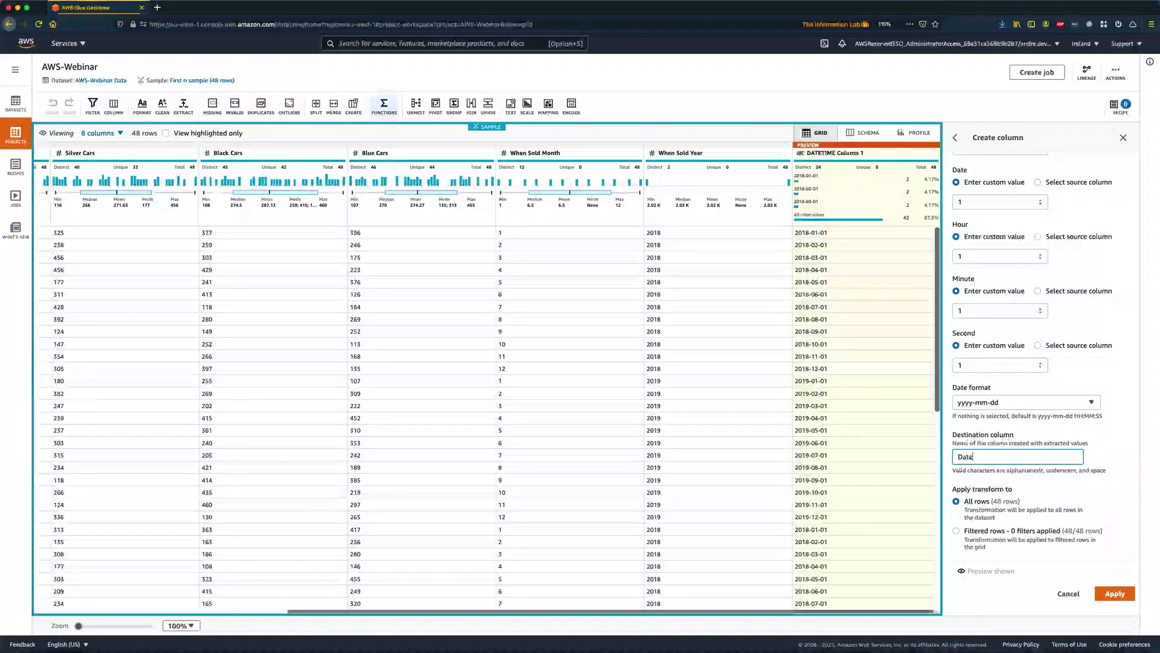
key(BackSpace)
text(e)
click(1108, 461)
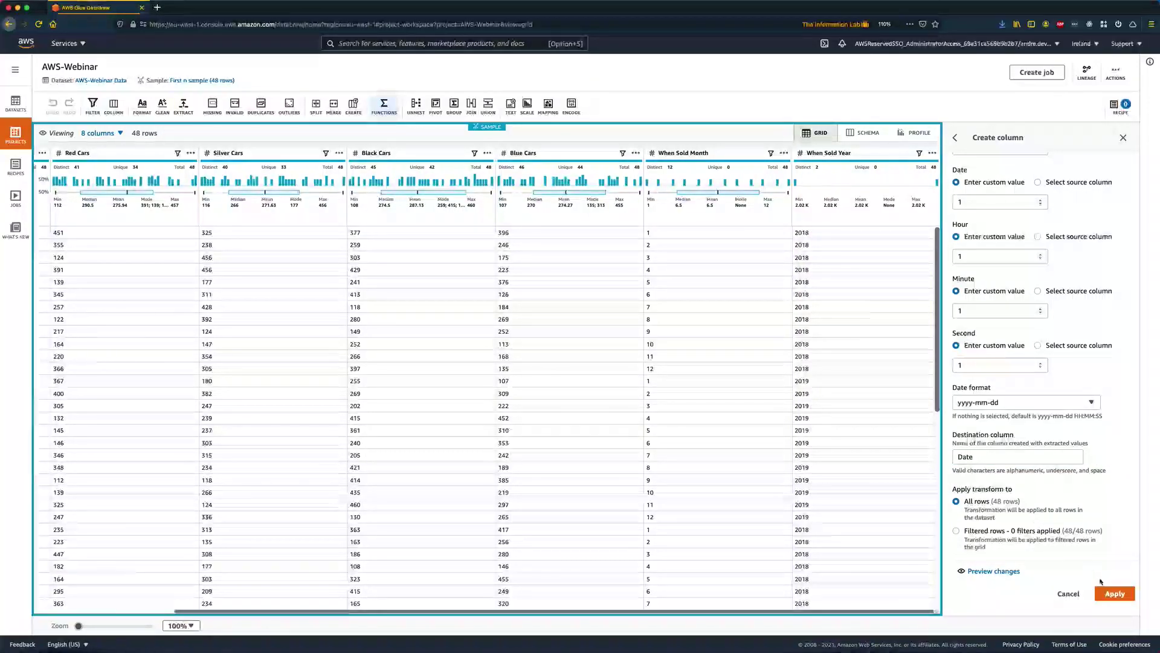
click(1105, 594)
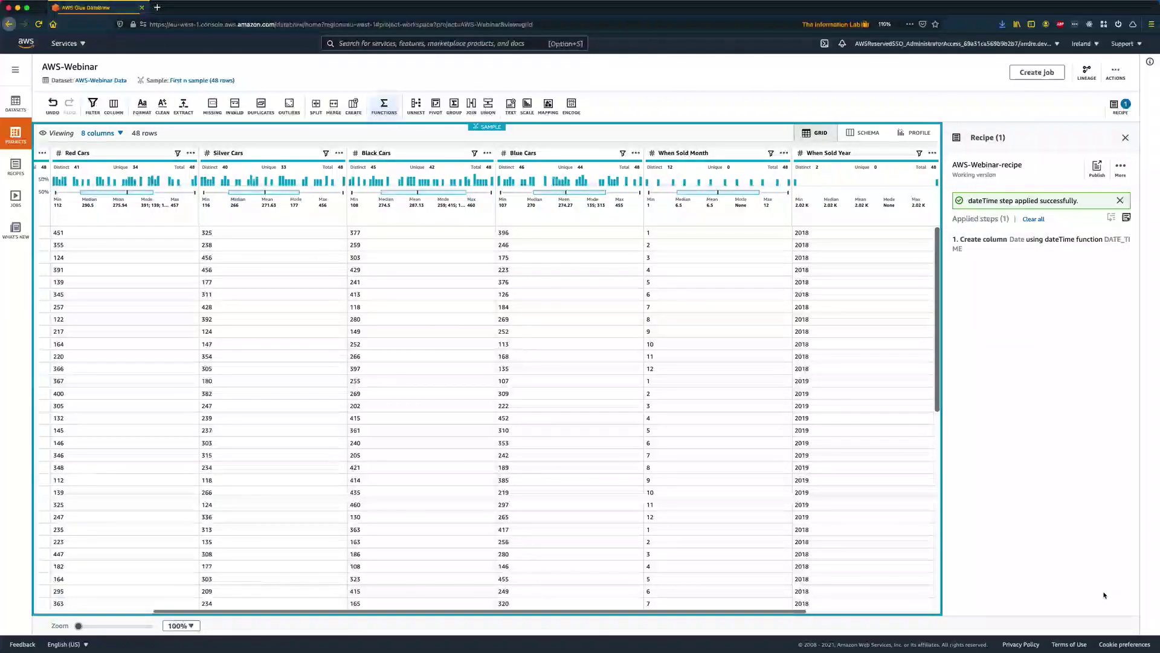
Step: Check the values of the new Date column, and delete the source columns When Sold Month and When Sold Year
mouse_move(969, 257)
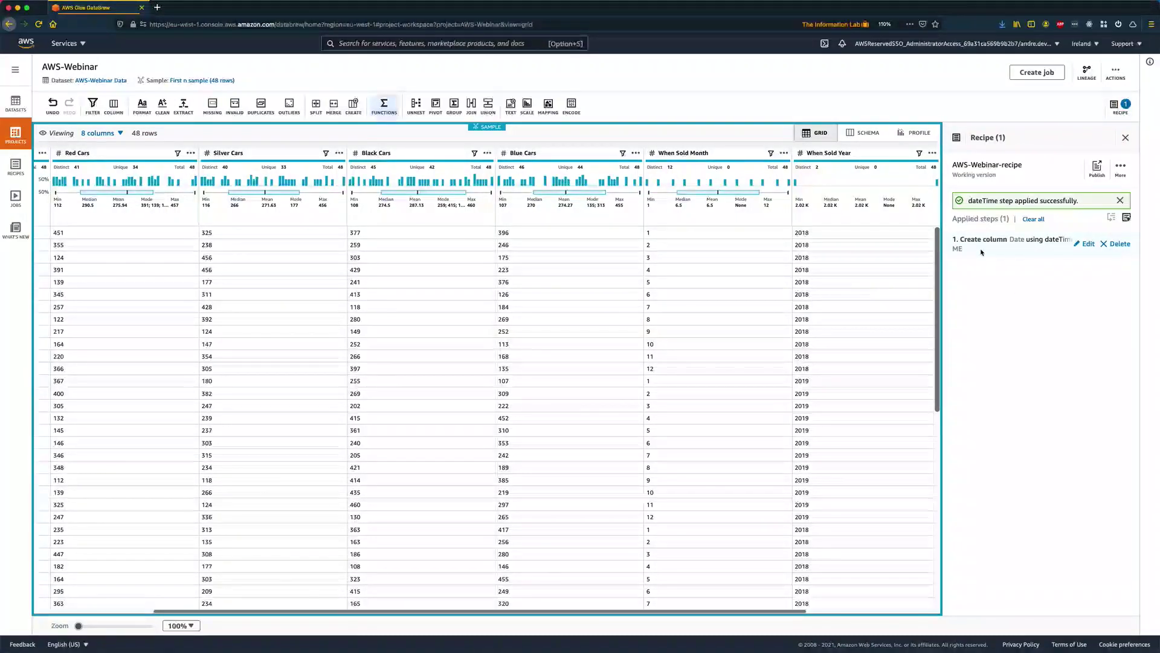
scroll(781, 305, right, 5)
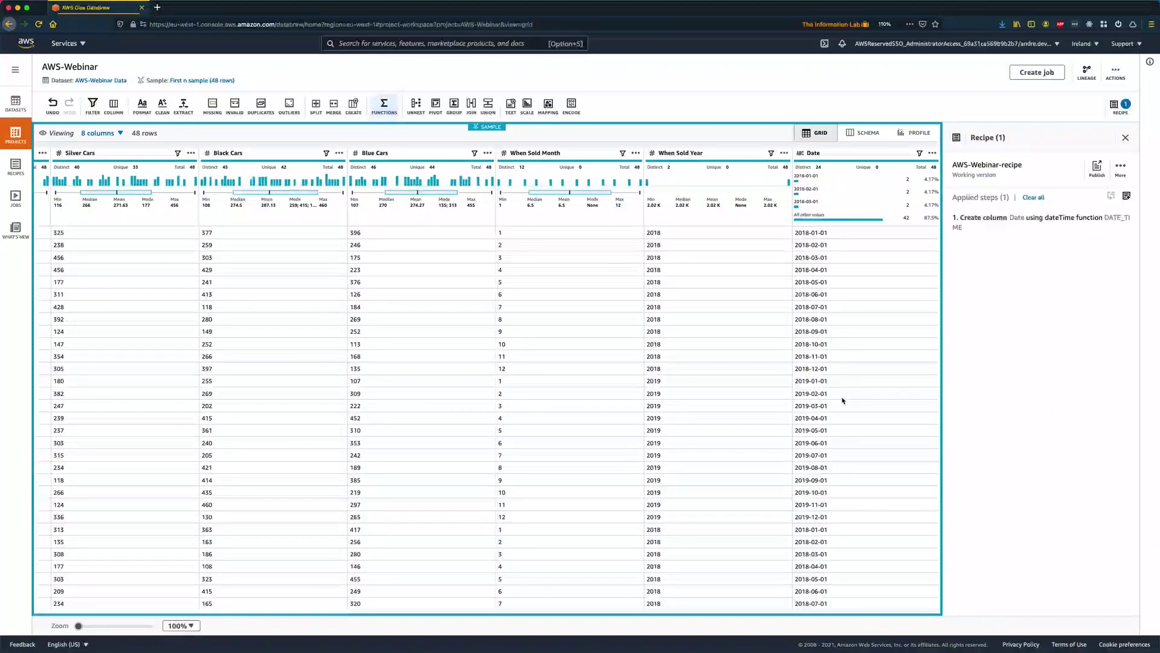
scroll(844, 303, down, 5)
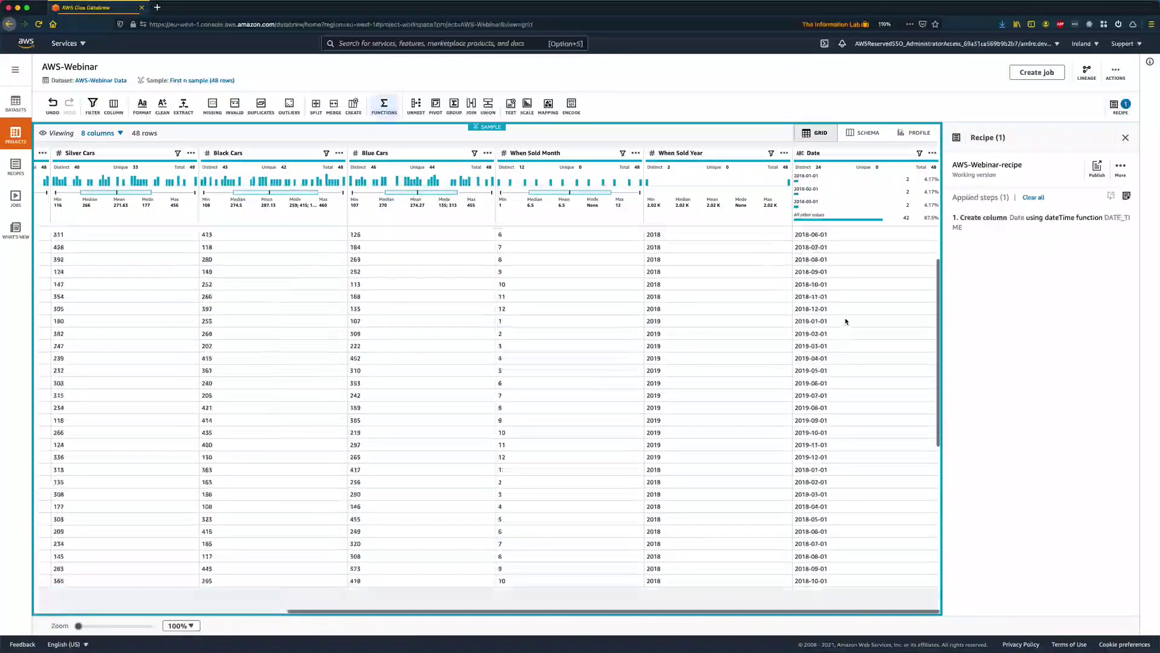
scroll(846, 321, up, 5)
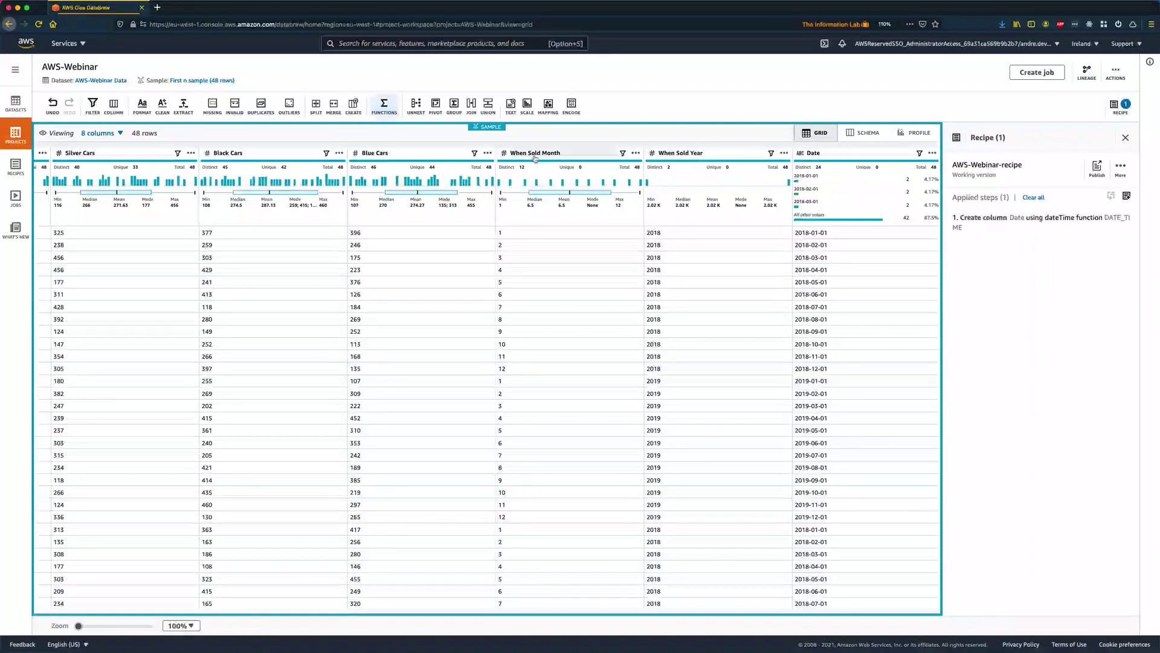
click(636, 153)
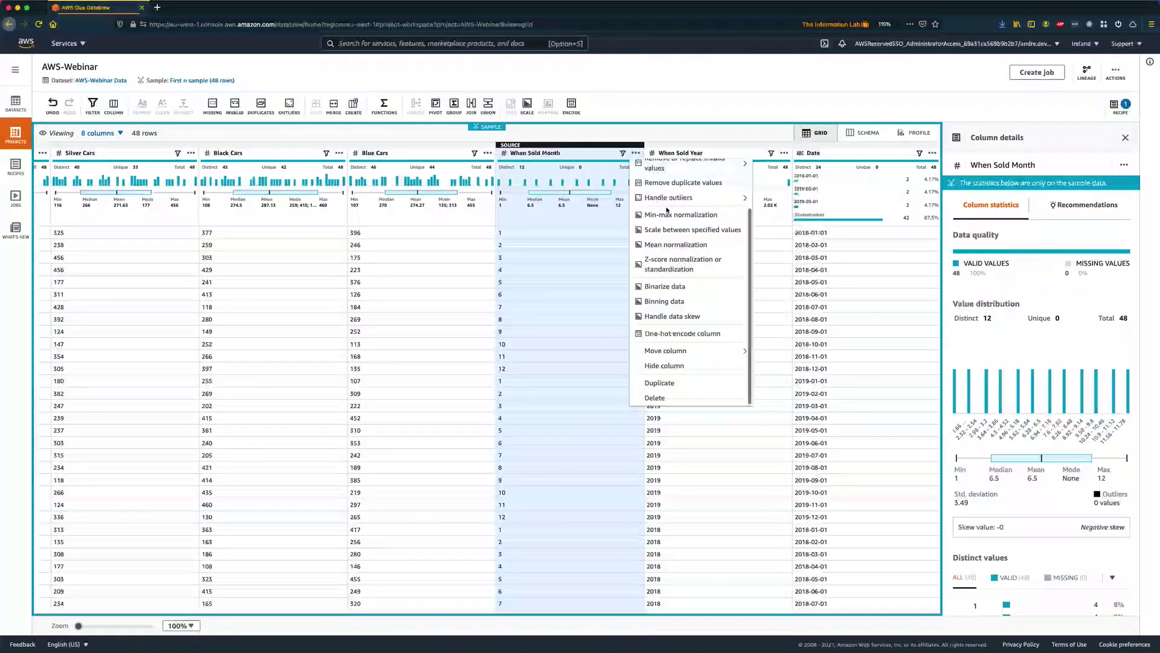
click(654, 398)
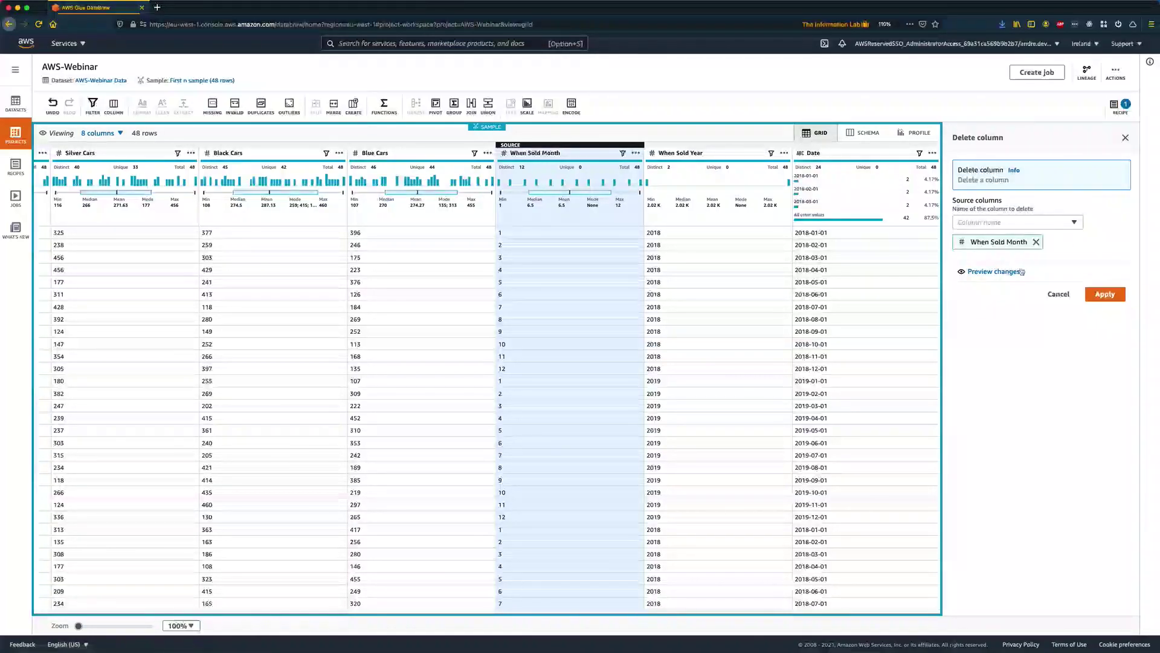
click(1063, 222)
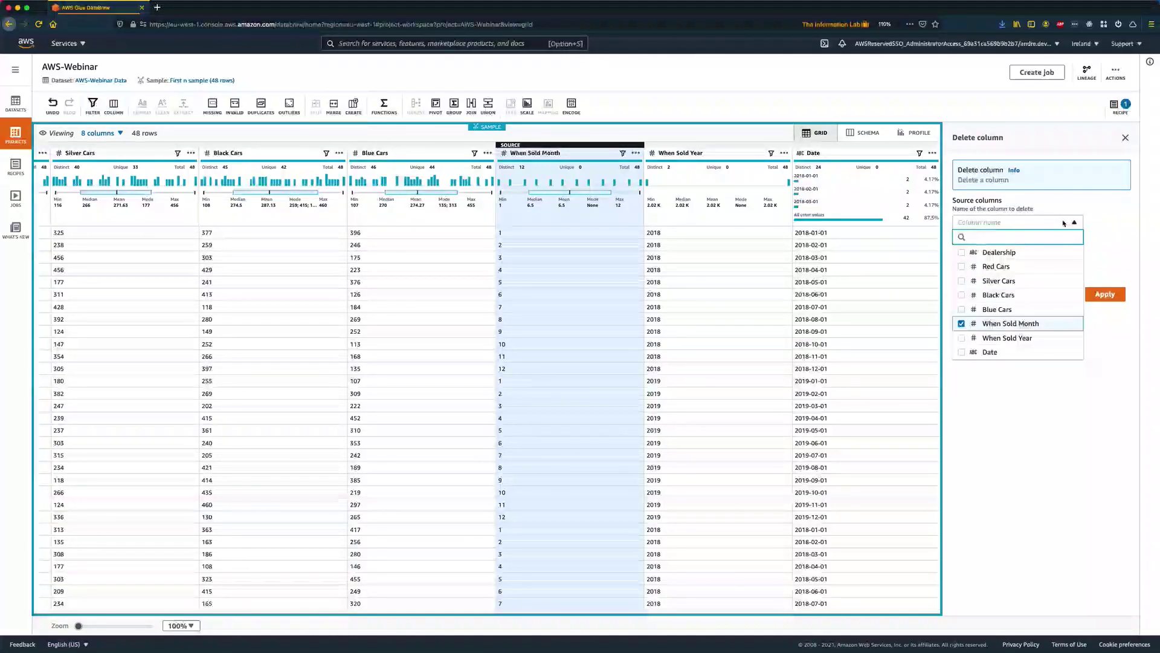
click(962, 339)
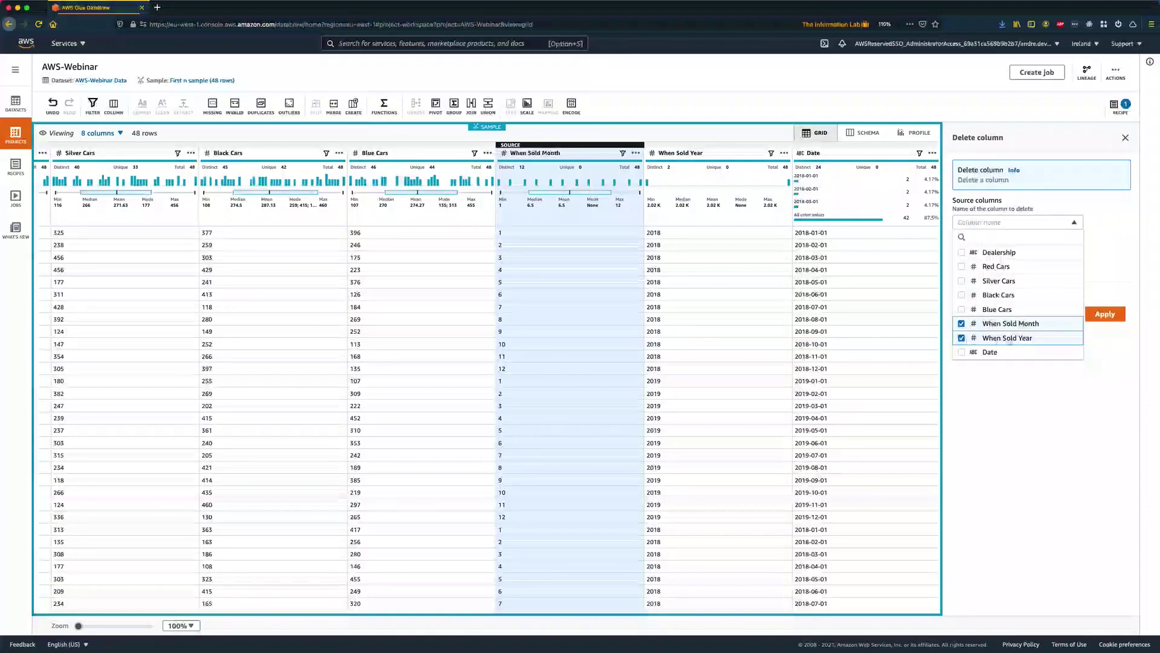
click(1099, 350)
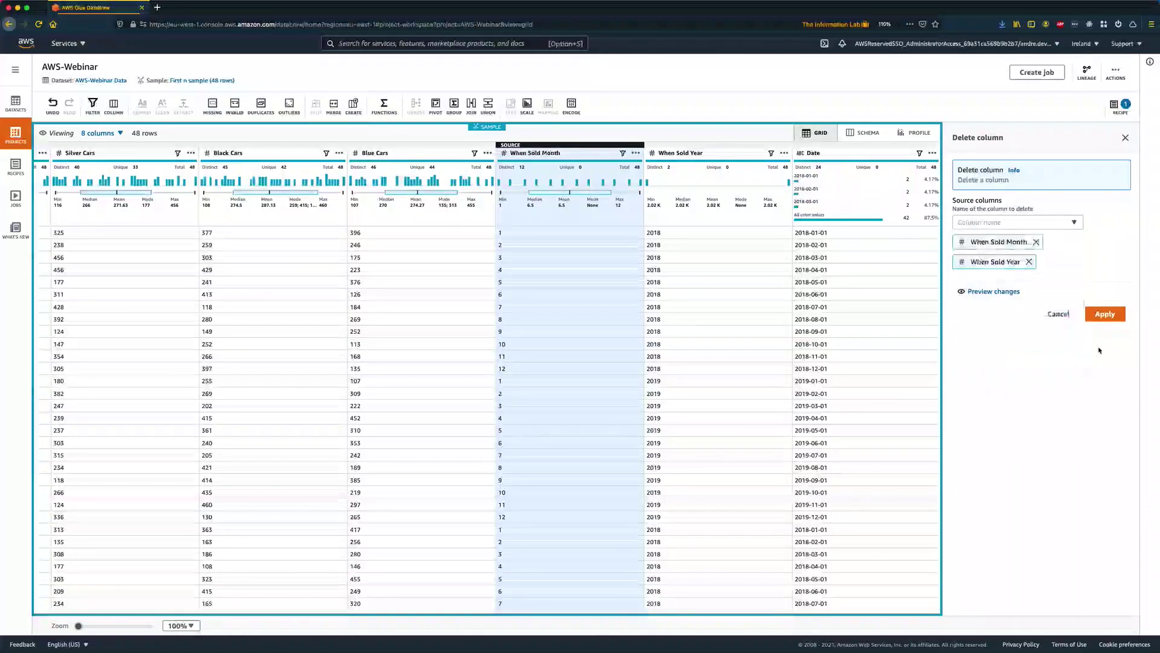
click(1105, 314)
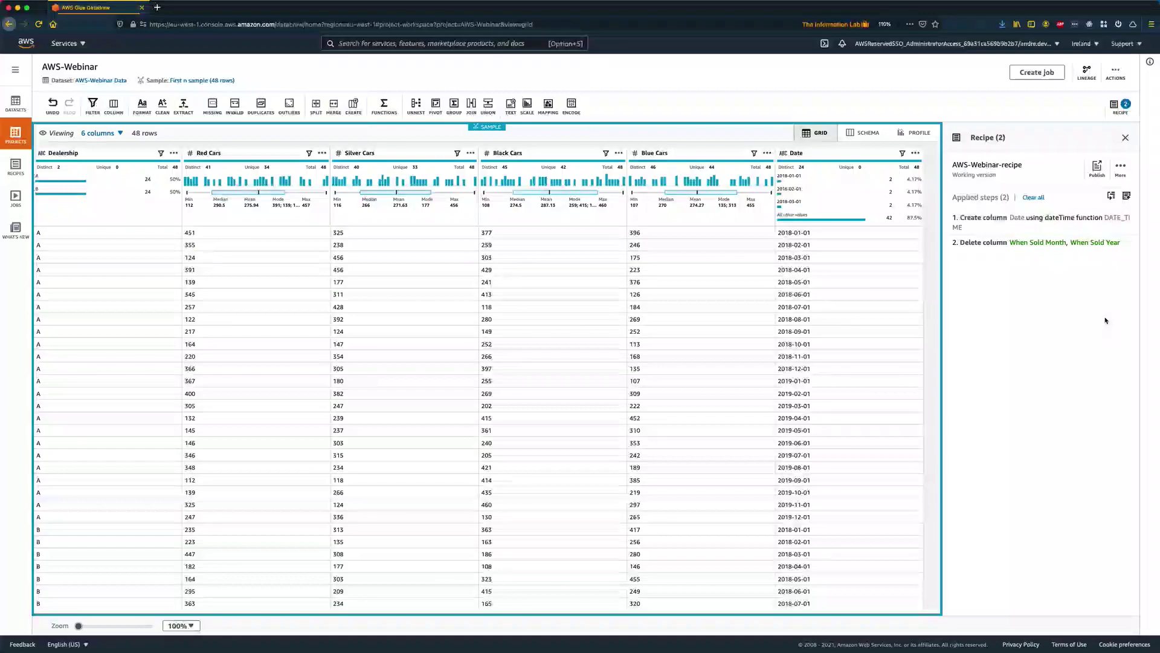
Step: Look at the import and download options available for the AWS-Webinar-recipe
click(1121, 168)
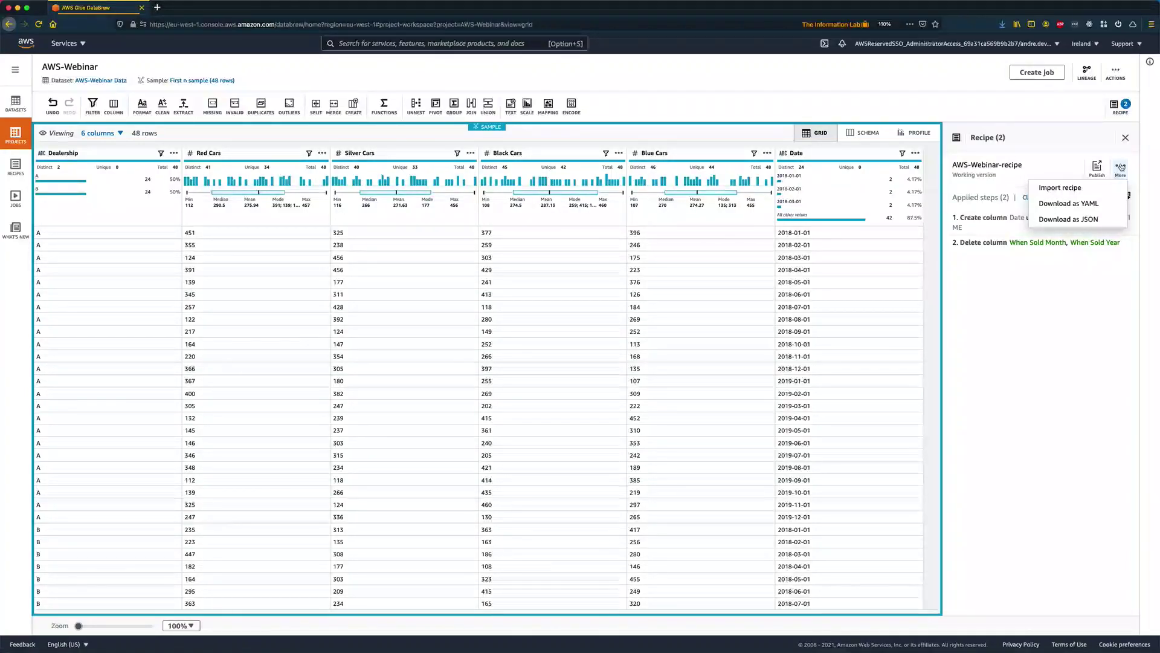
click(1050, 338)
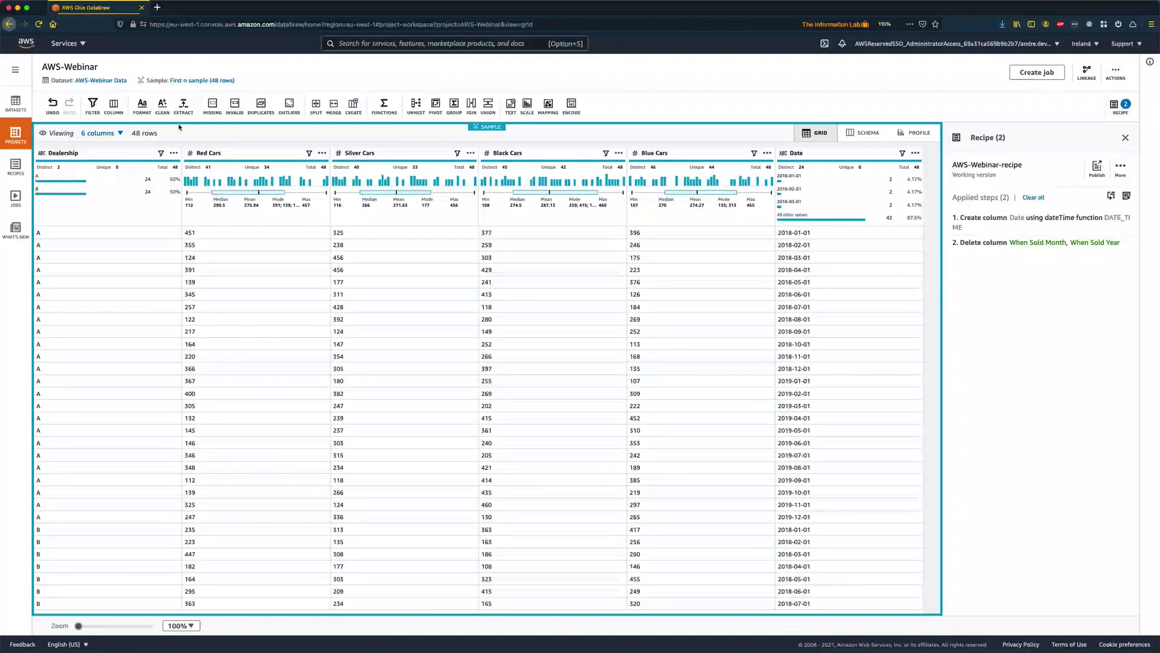
Step: Start an Unpivot (columns to rows) transform on the Red Cars, Silver Cars, Black Cars and Blue Cars columns
mouse_move(685, 197)
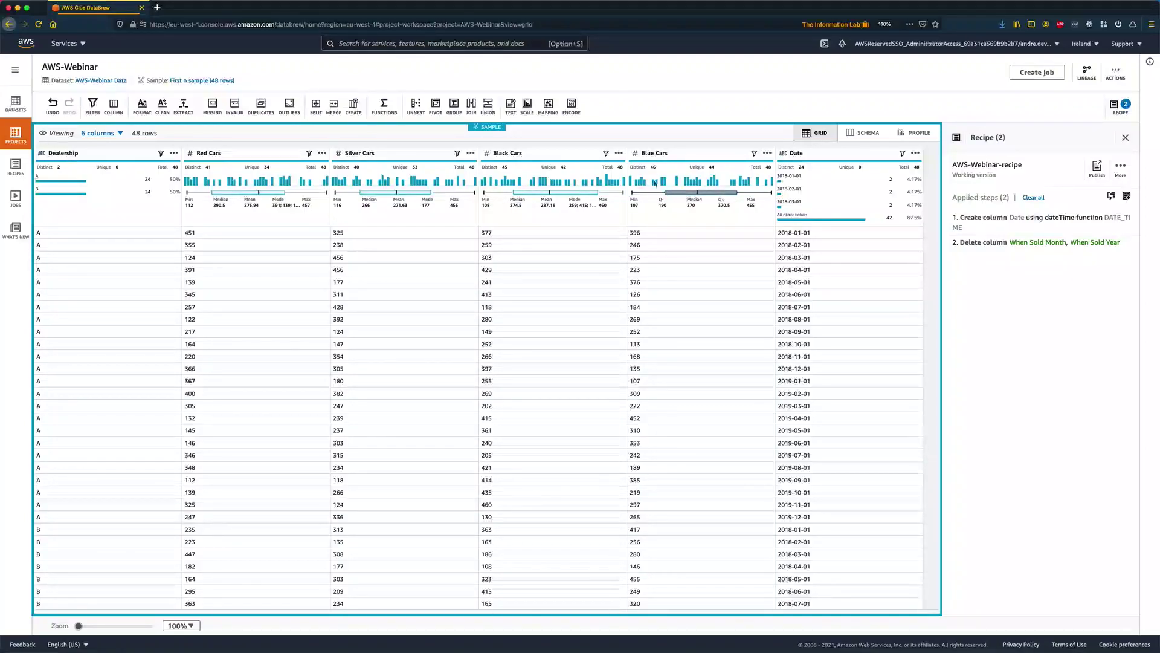
click(435, 104)
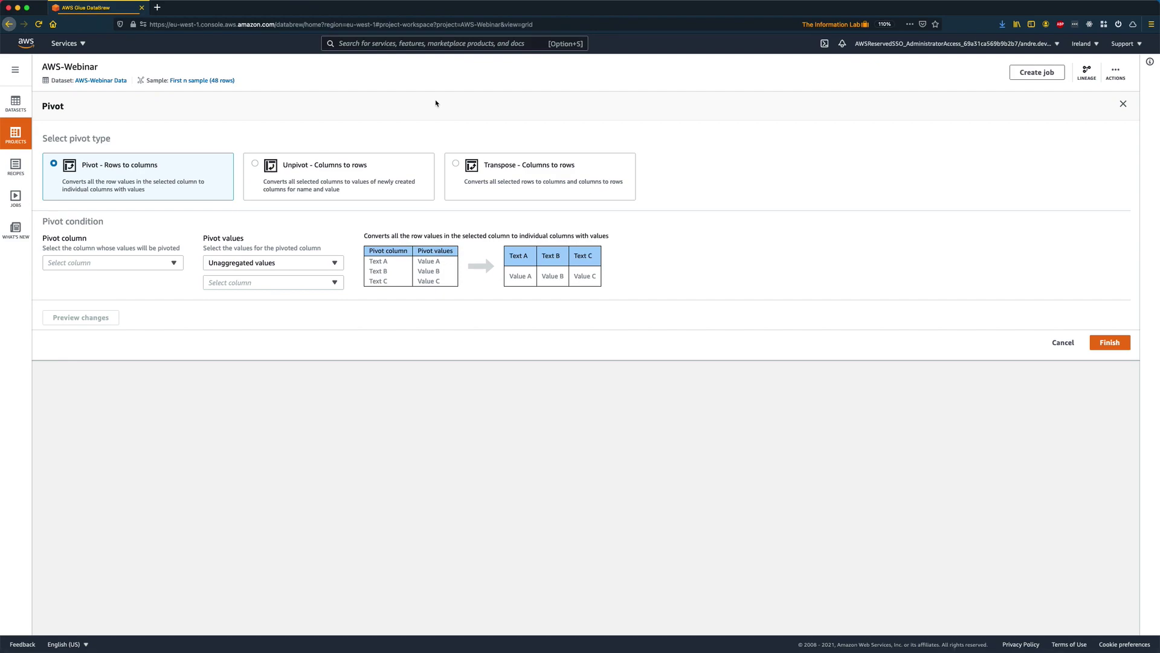
click(331, 191)
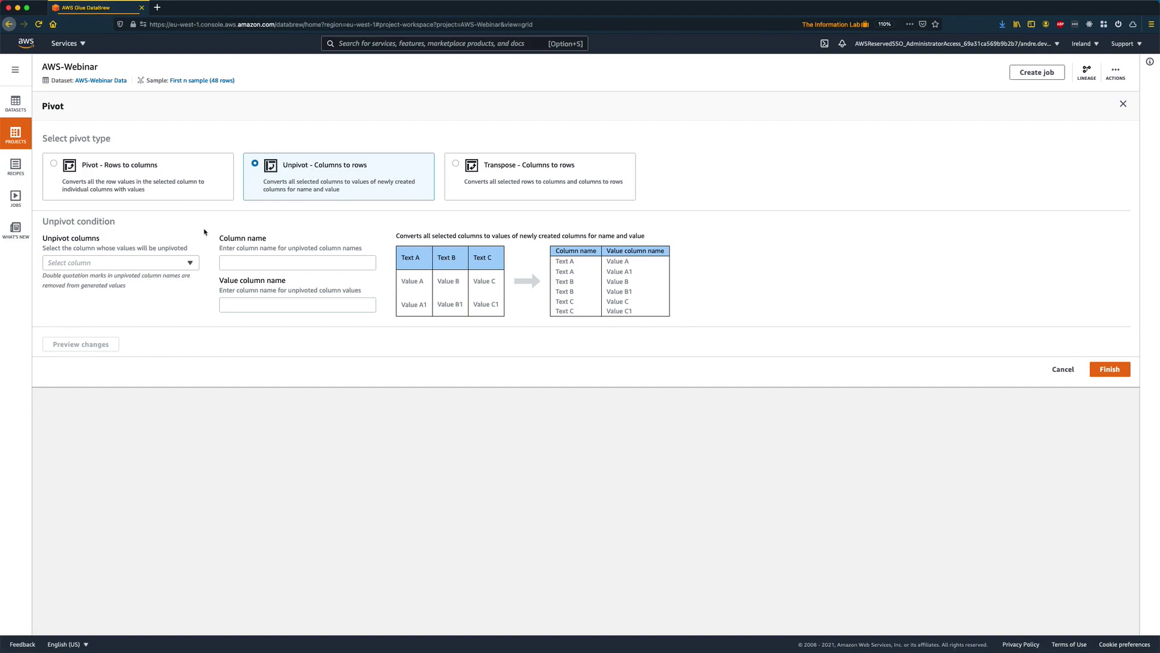
click(181, 266)
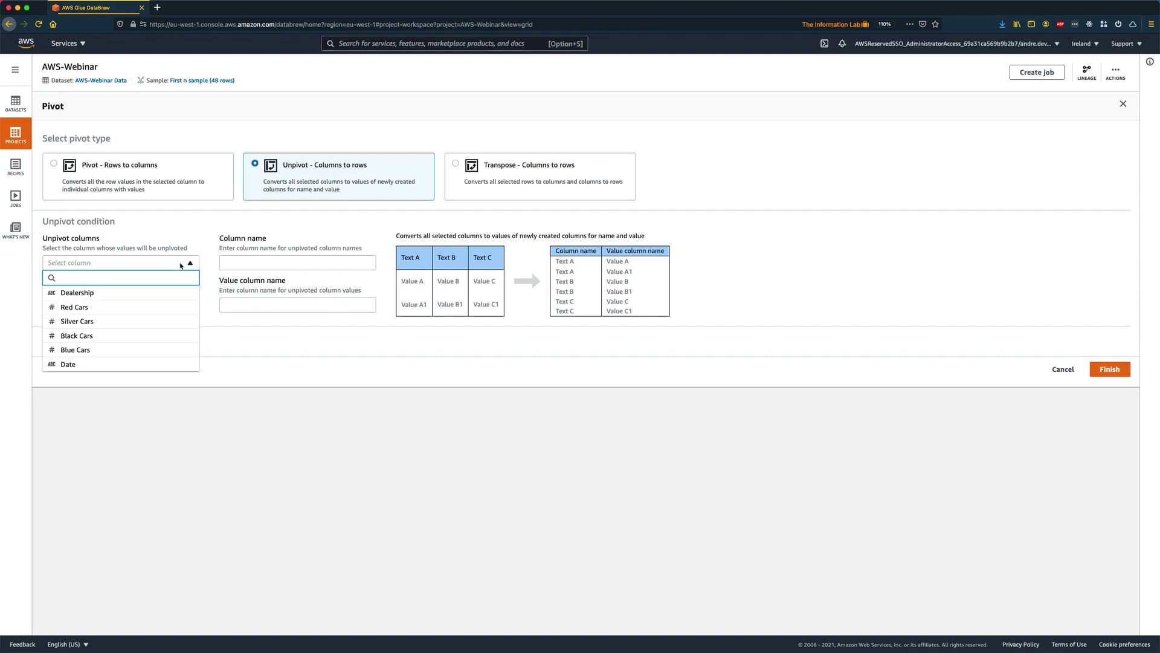
click(167, 320)
click(169, 336)
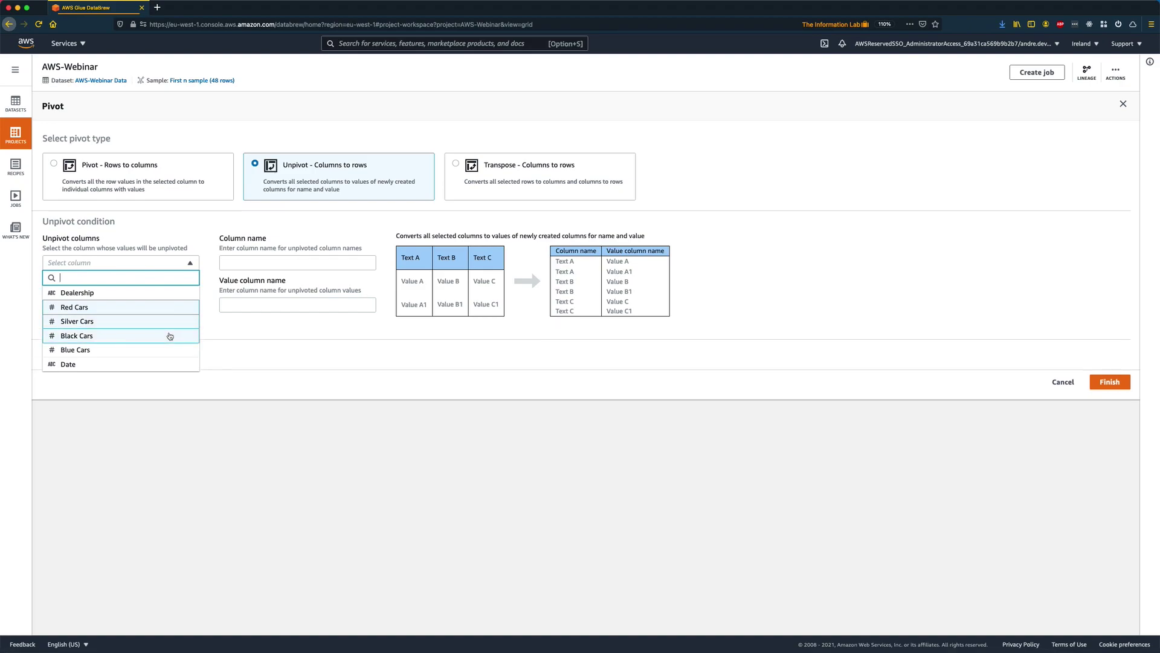
click(168, 348)
click(258, 331)
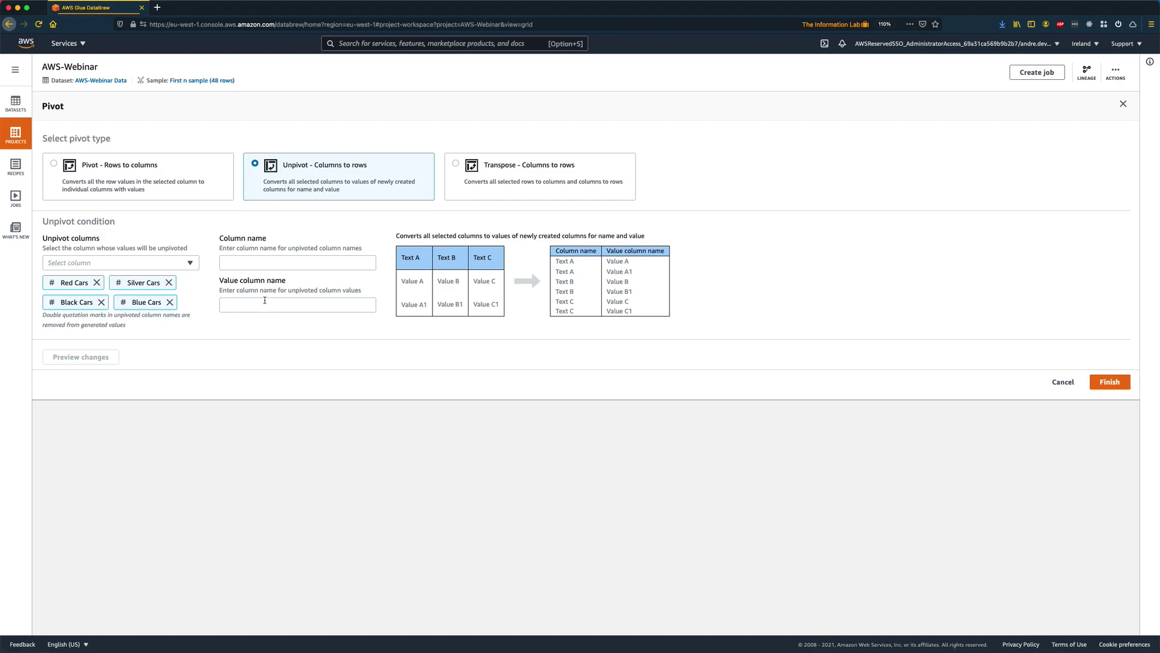
Step: Name the unpivoted names column Cars and the value column Sales, and preview the changes
click(275, 261)
text(Cars)
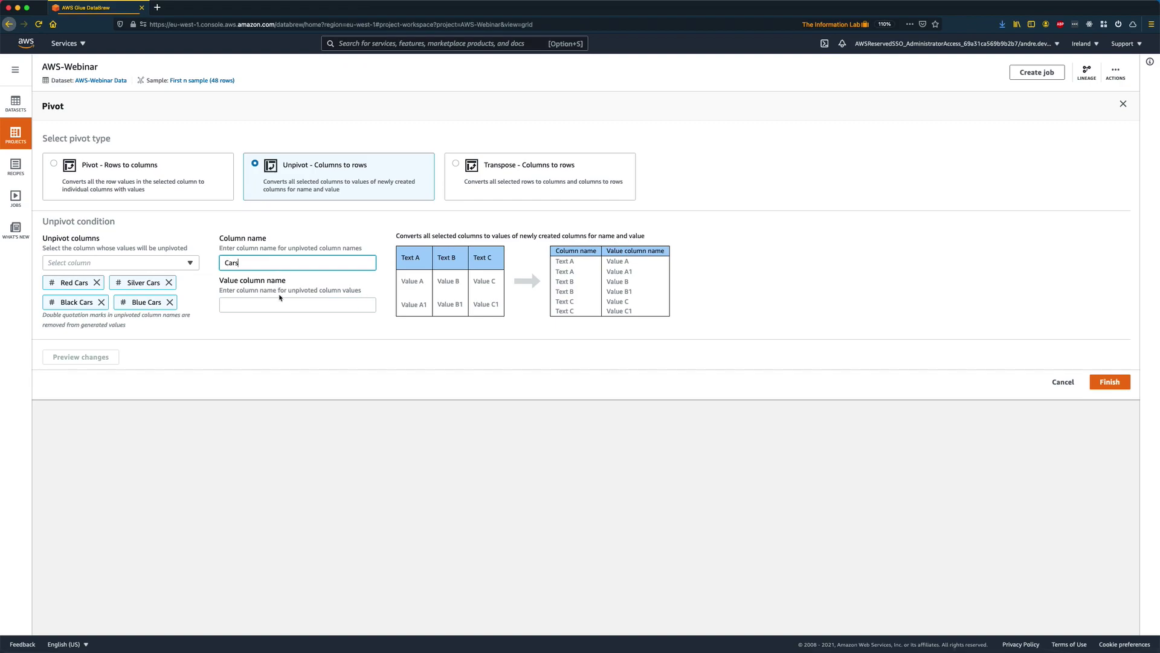
click(282, 303)
text(Sales)
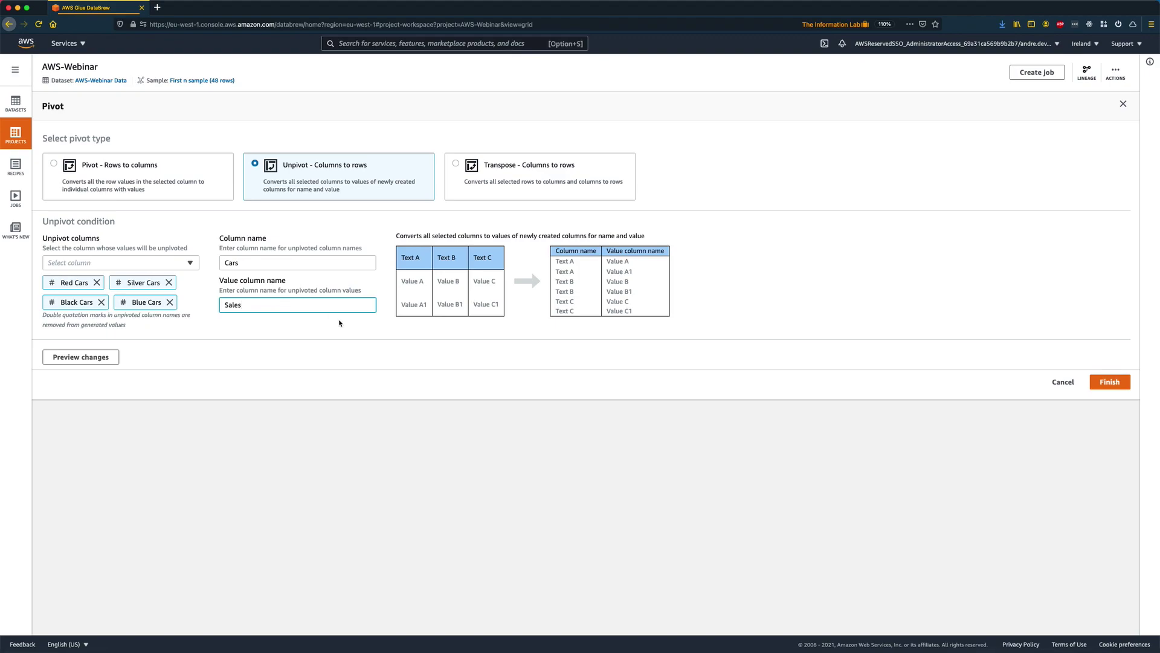
click(302, 324)
click(85, 355)
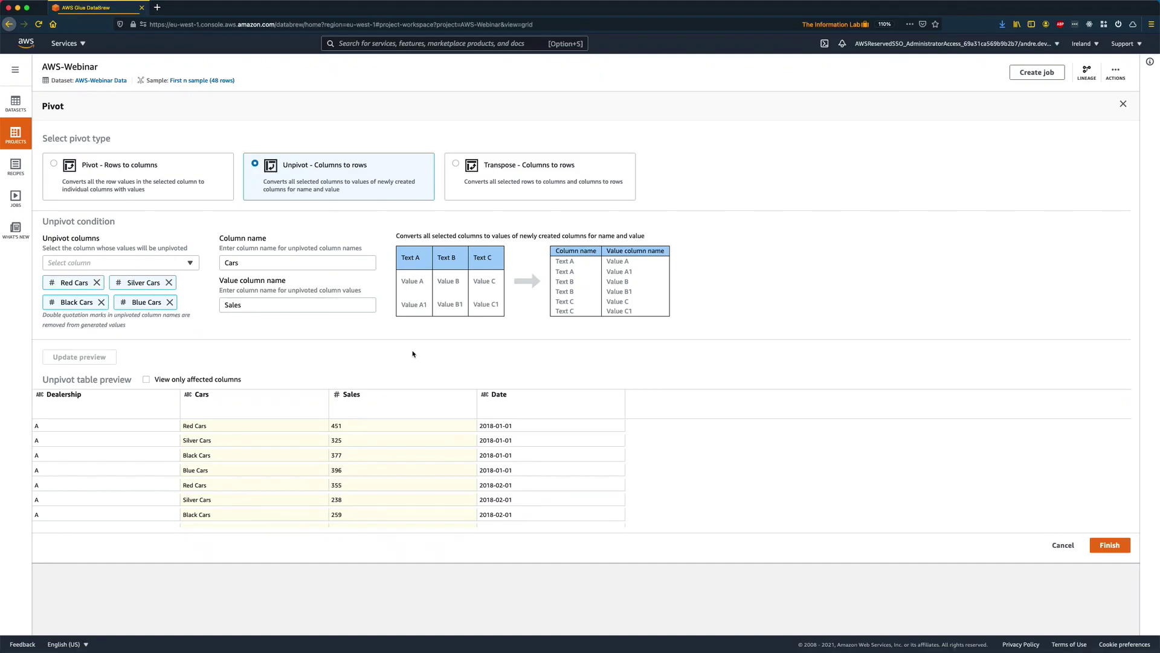
Step: Check the unpivot preview with only the affected columns, restore the full preview, and apply the transform
click(208, 380)
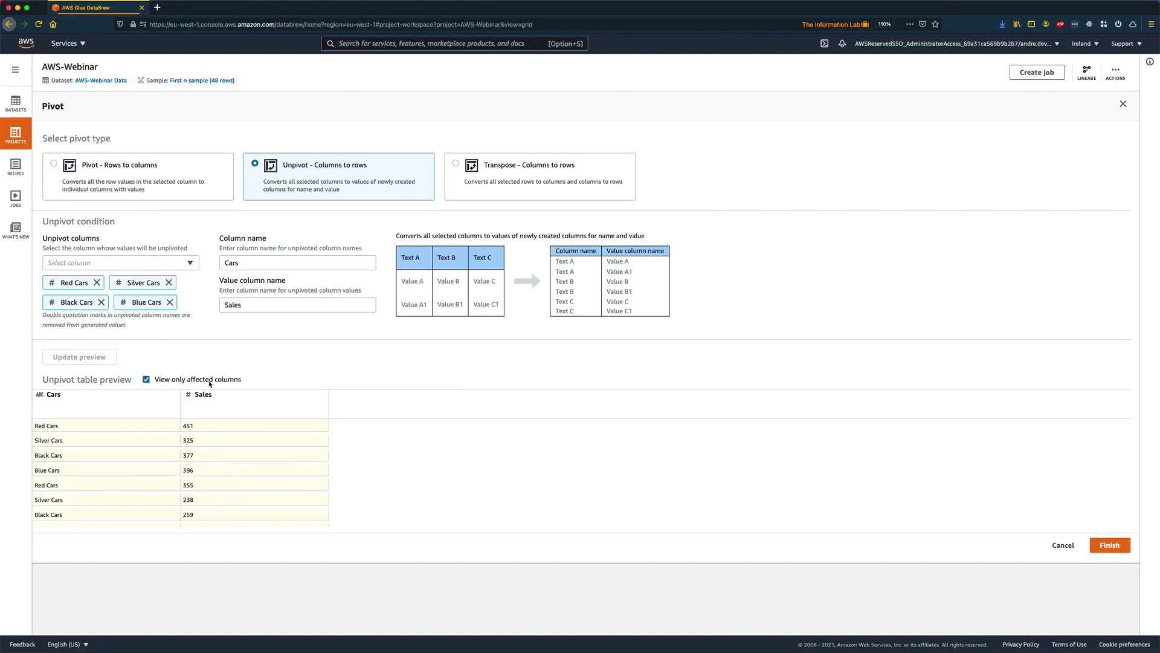
click(210, 380)
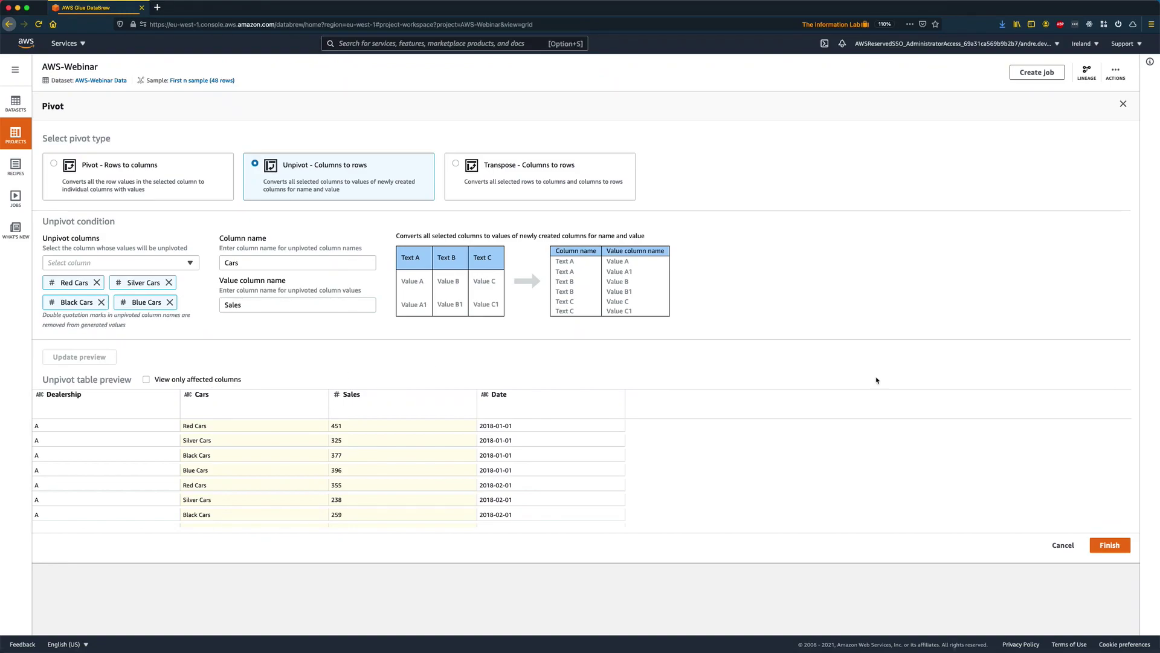
click(1109, 545)
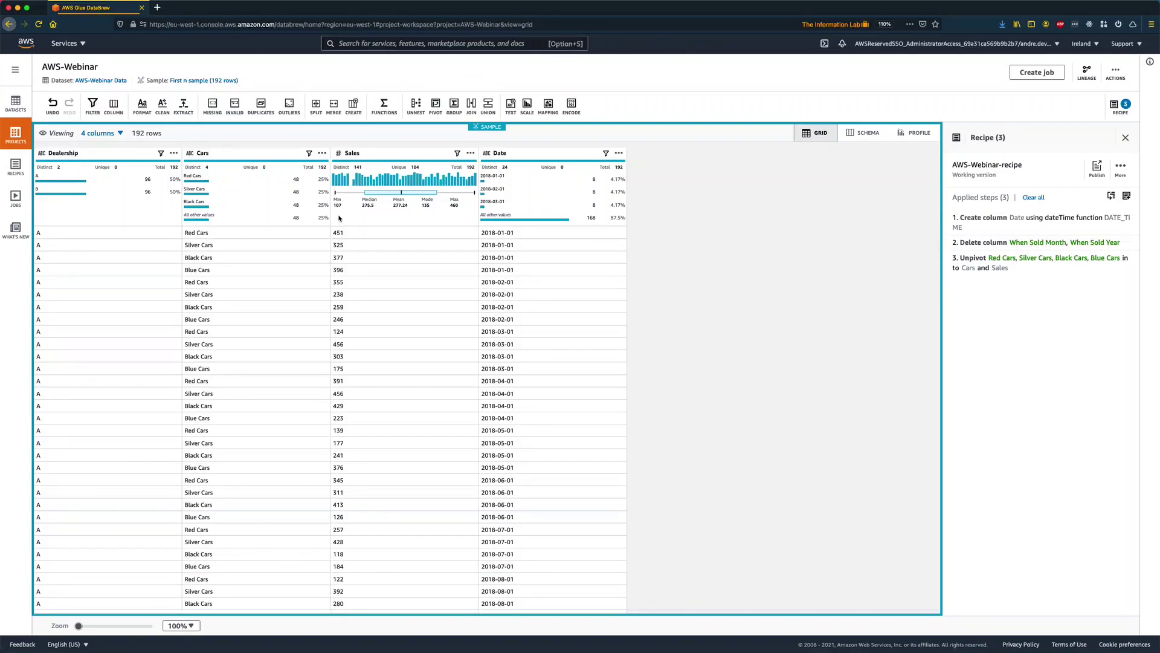
Step: Start a Group transform that groups by the Dealership and Cars columns
click(454, 106)
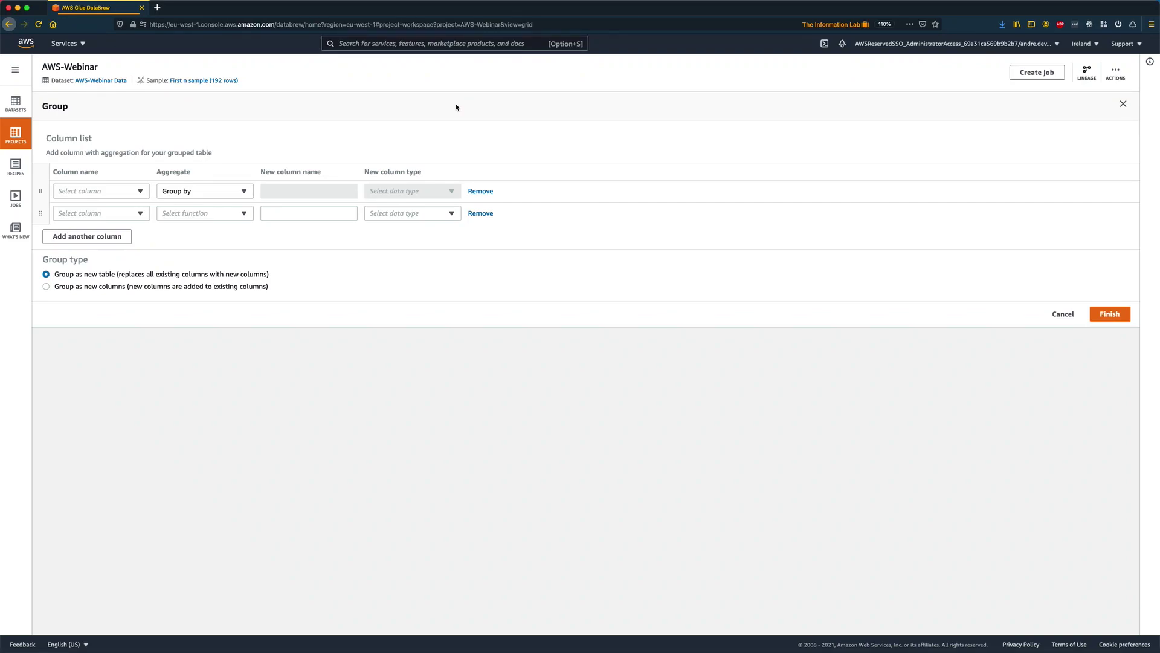
click(139, 191)
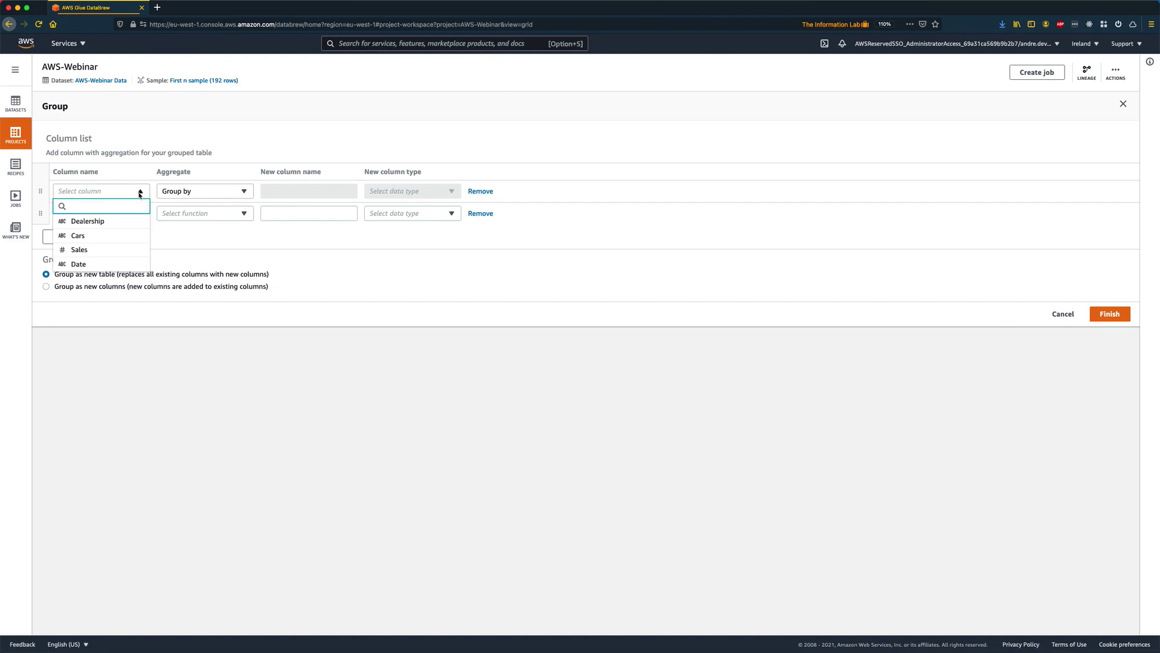
click(124, 223)
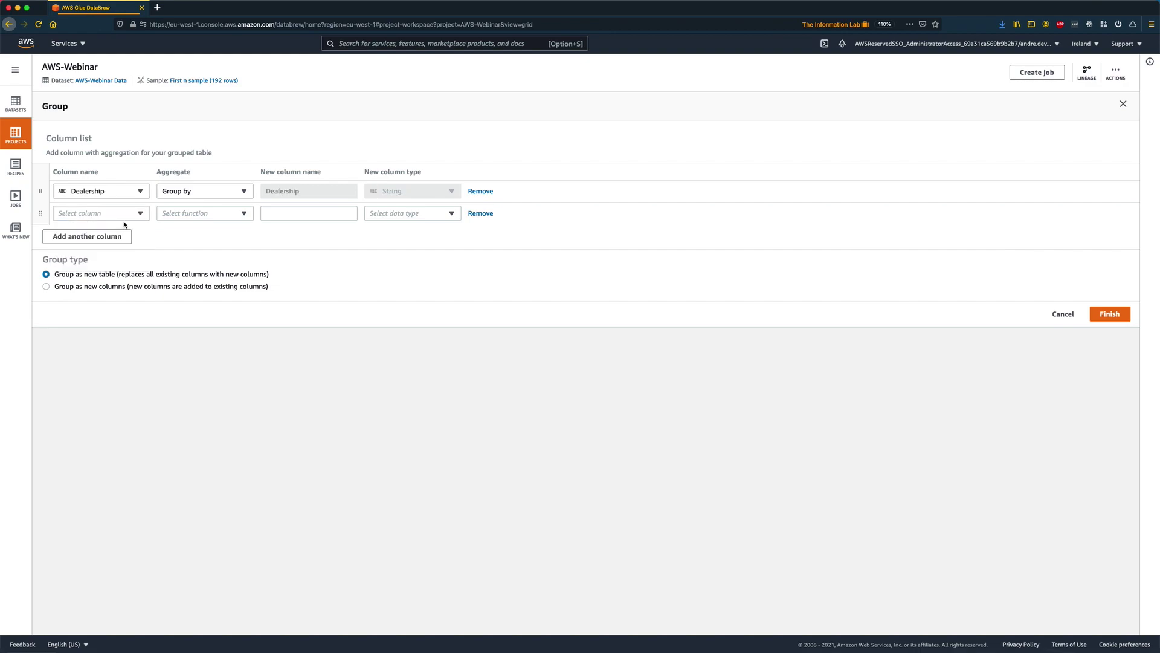
click(142, 214)
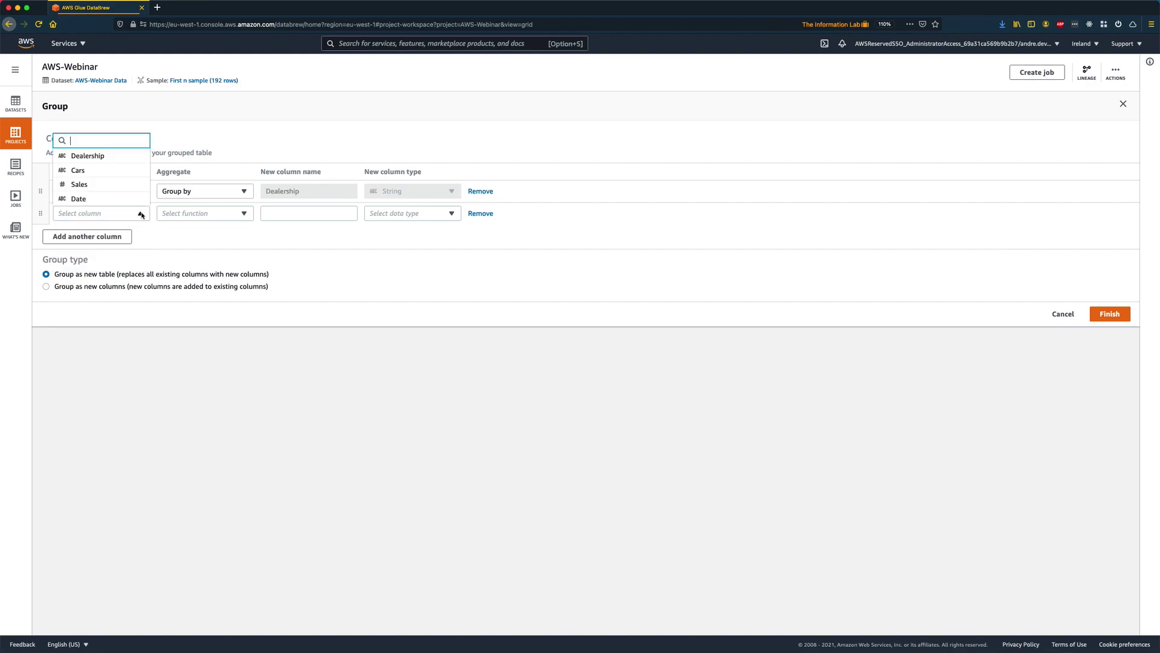
click(123, 174)
click(217, 213)
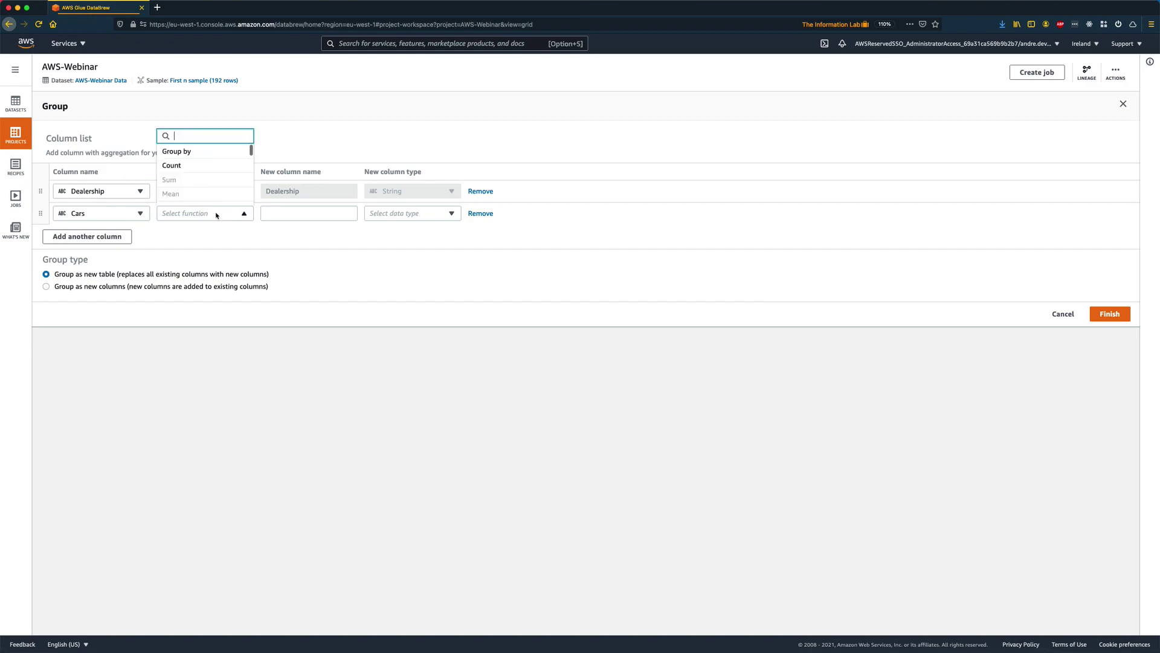
click(216, 153)
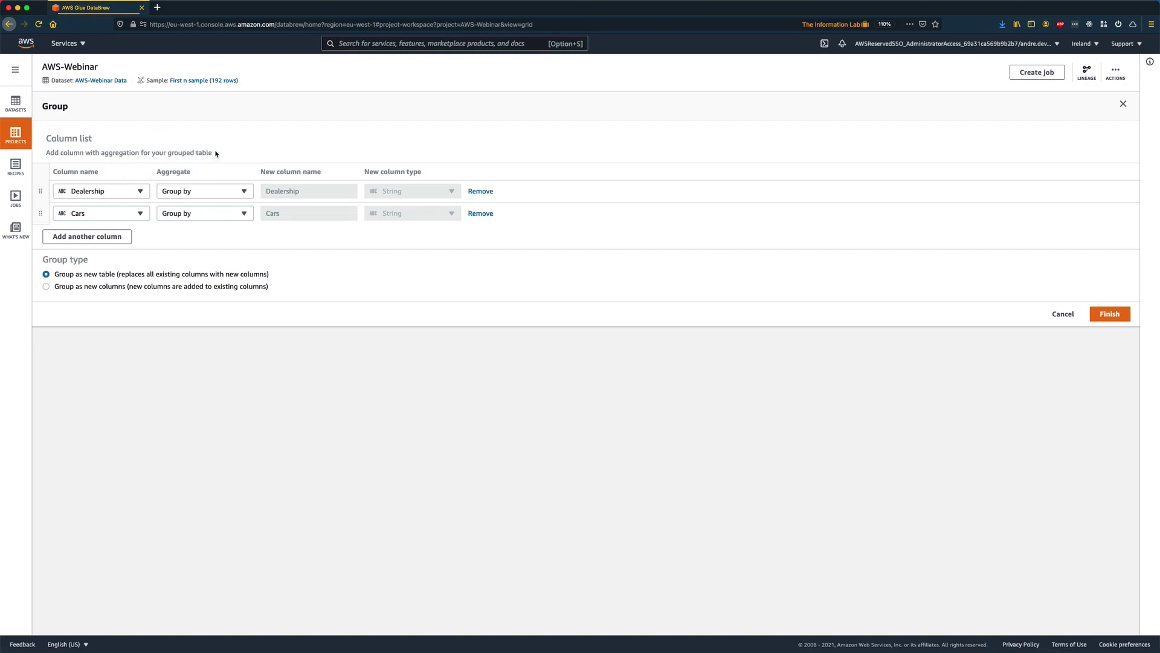
Step: Add the Sales column to the grouping with the Sum aggregate
click(97, 238)
click(115, 237)
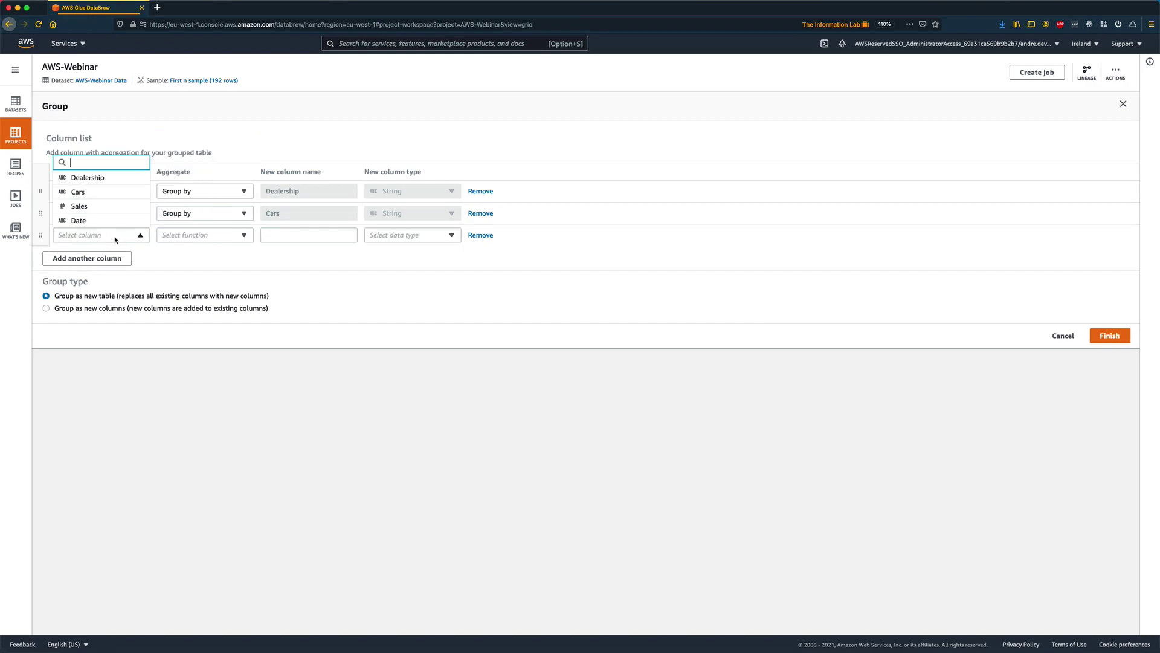
click(114, 208)
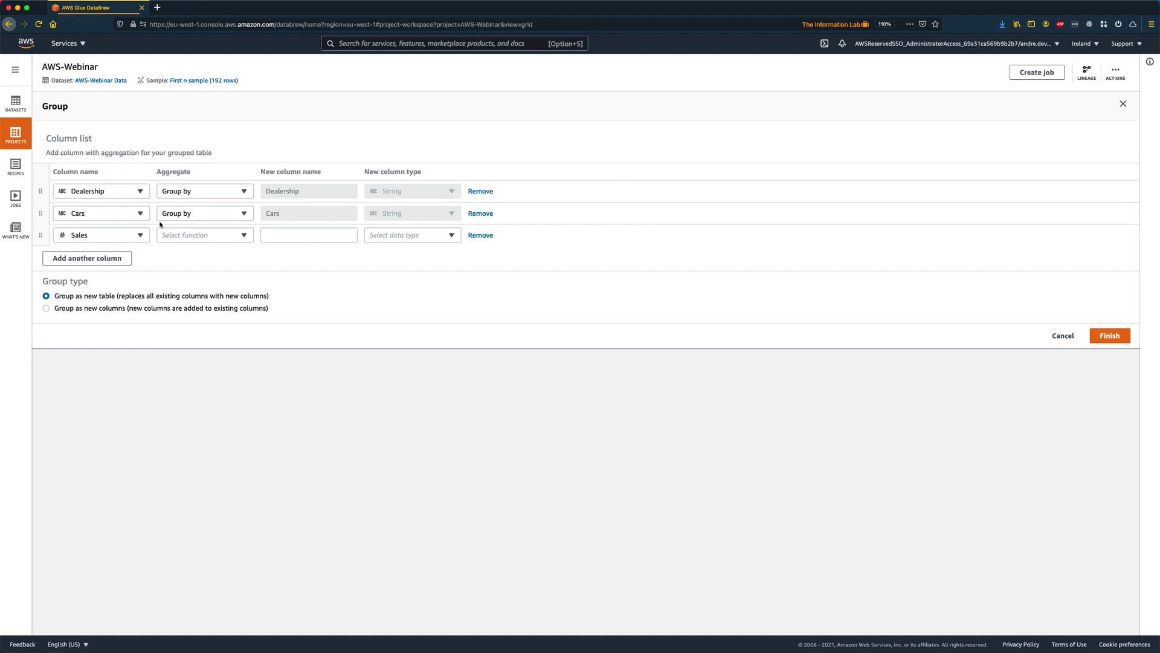
click(200, 236)
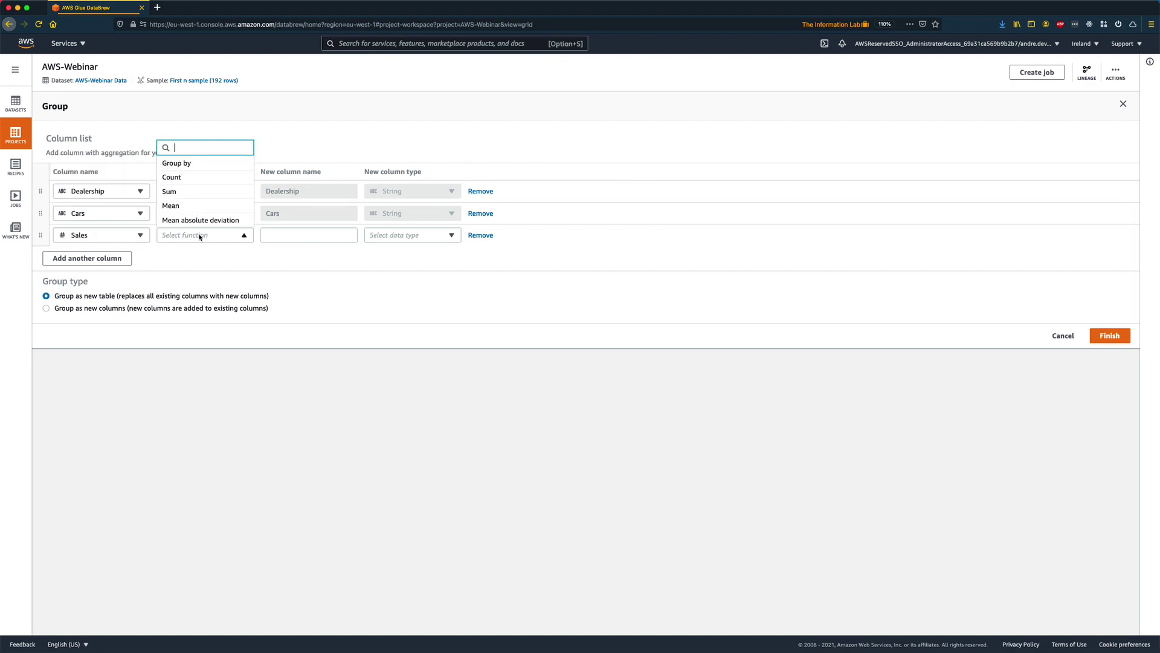
click(200, 192)
Step: Name the aggregated column SUM of Sales and apply the grouping as new columns added to the existing ones
click(310, 235)
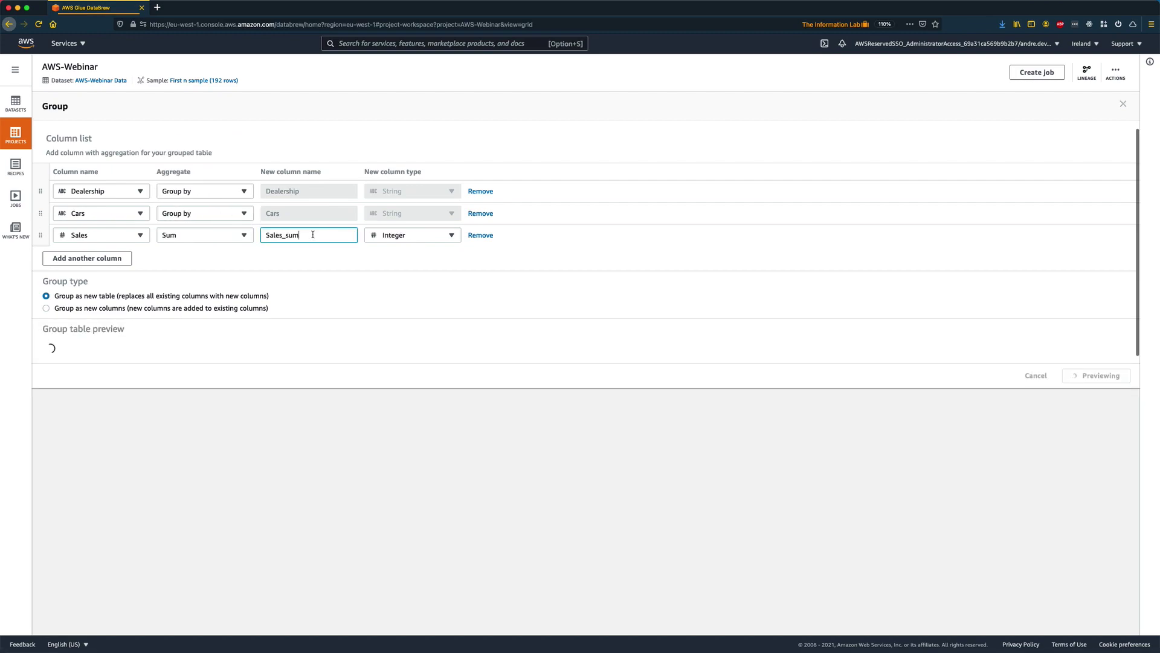
drag(311, 235, 261, 233)
text(SUM of Sales)
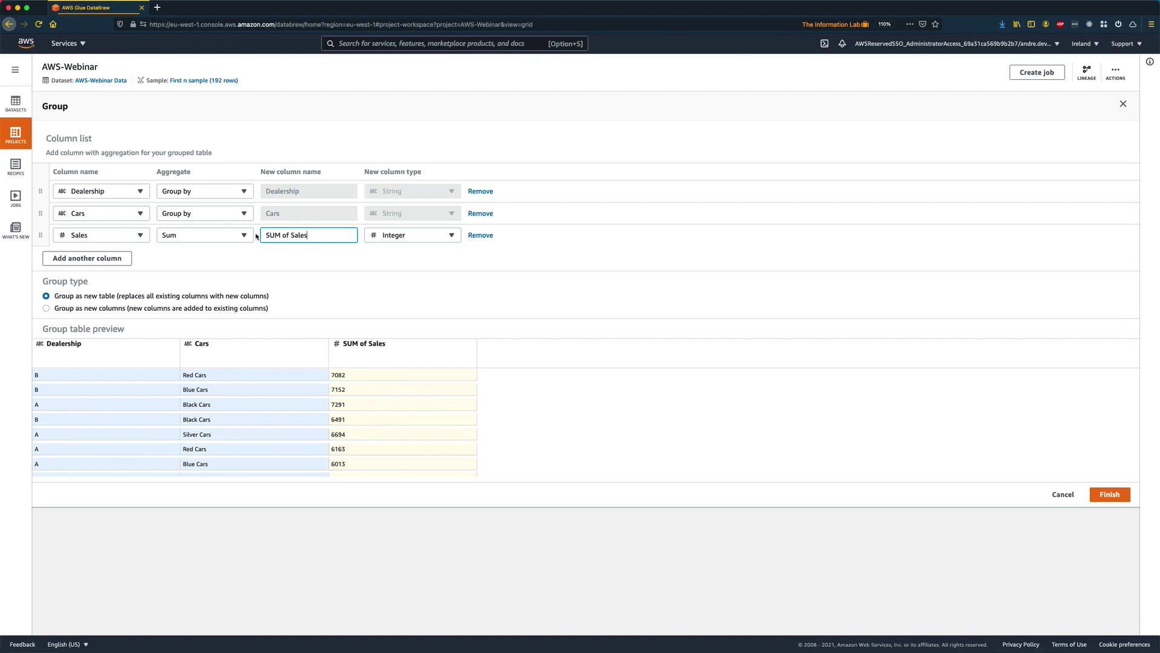
click(101, 310)
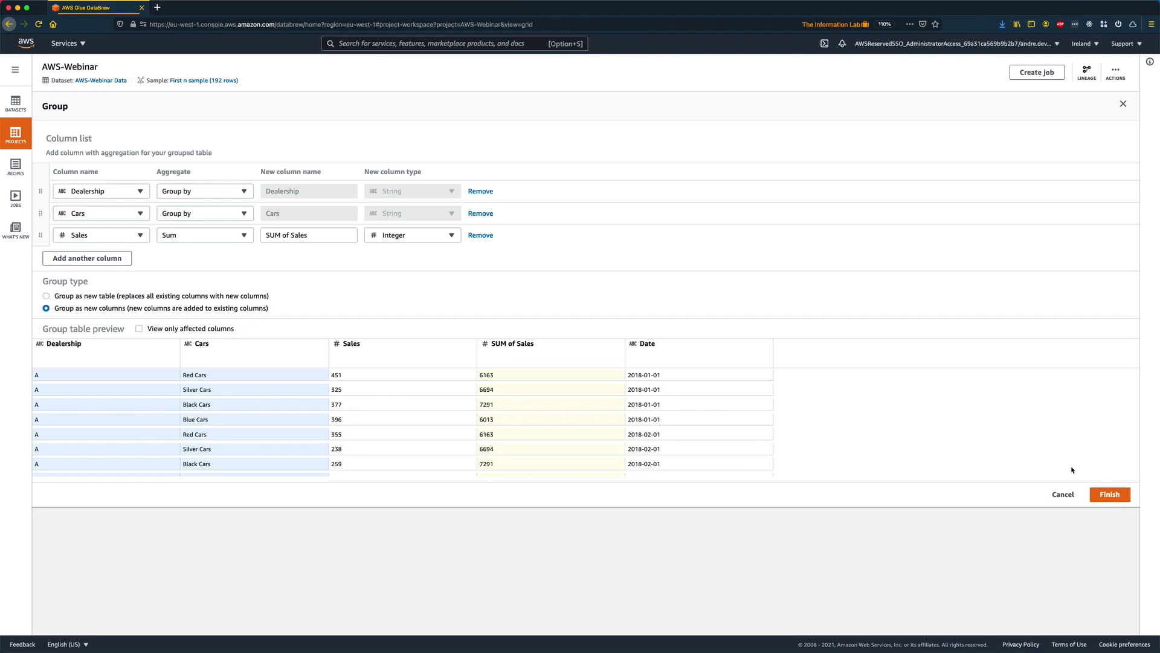
click(1105, 492)
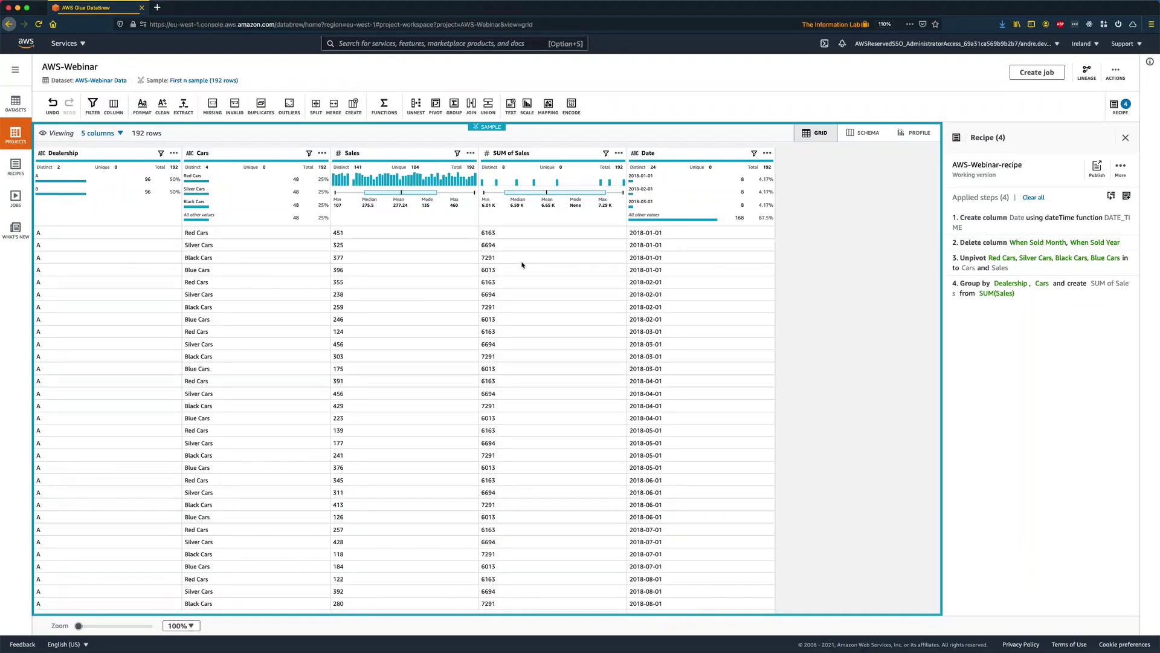
Step: Look through the transform options available for filtering, formatting, cleaning and handling missing values
click(93, 106)
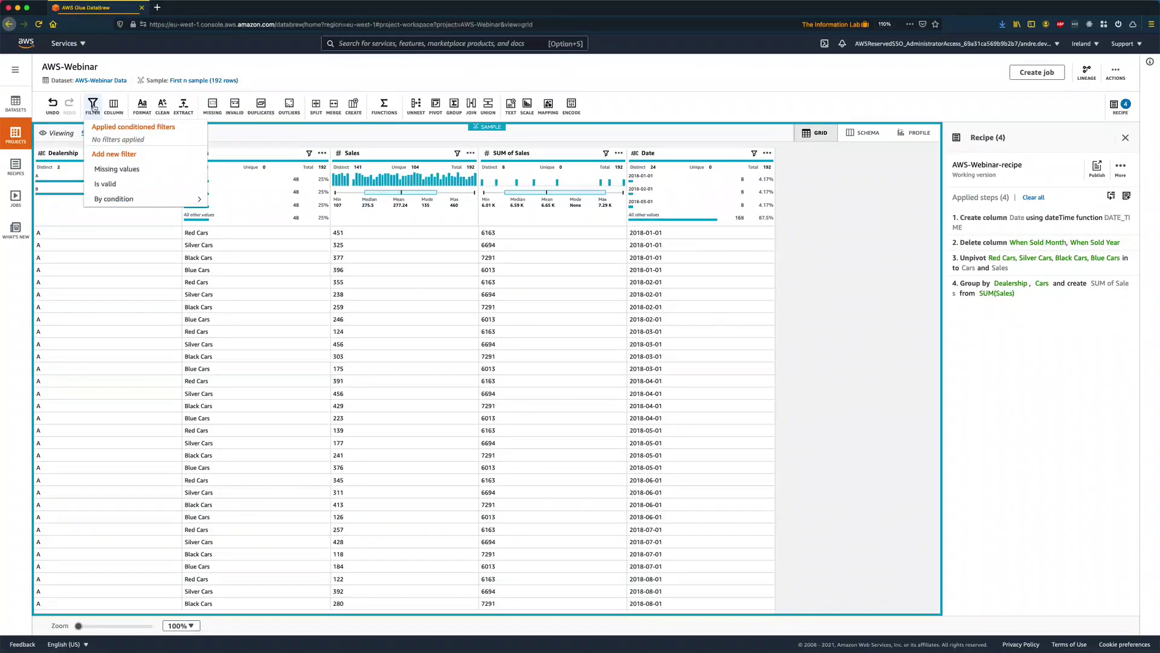
click(143, 107)
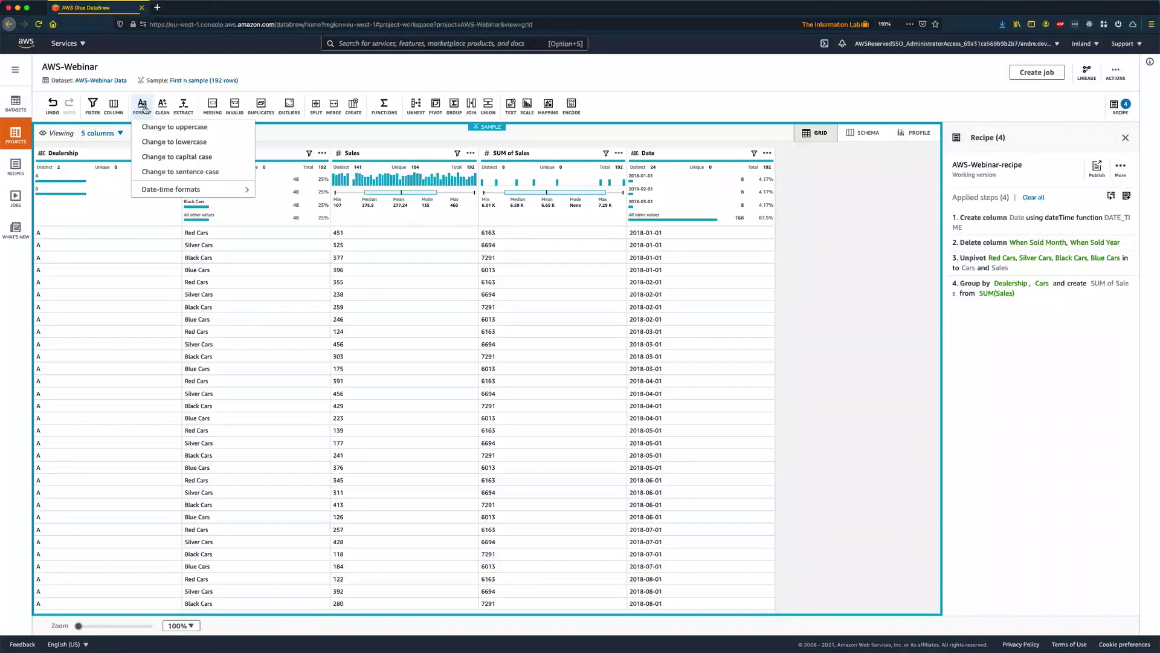
click(162, 107)
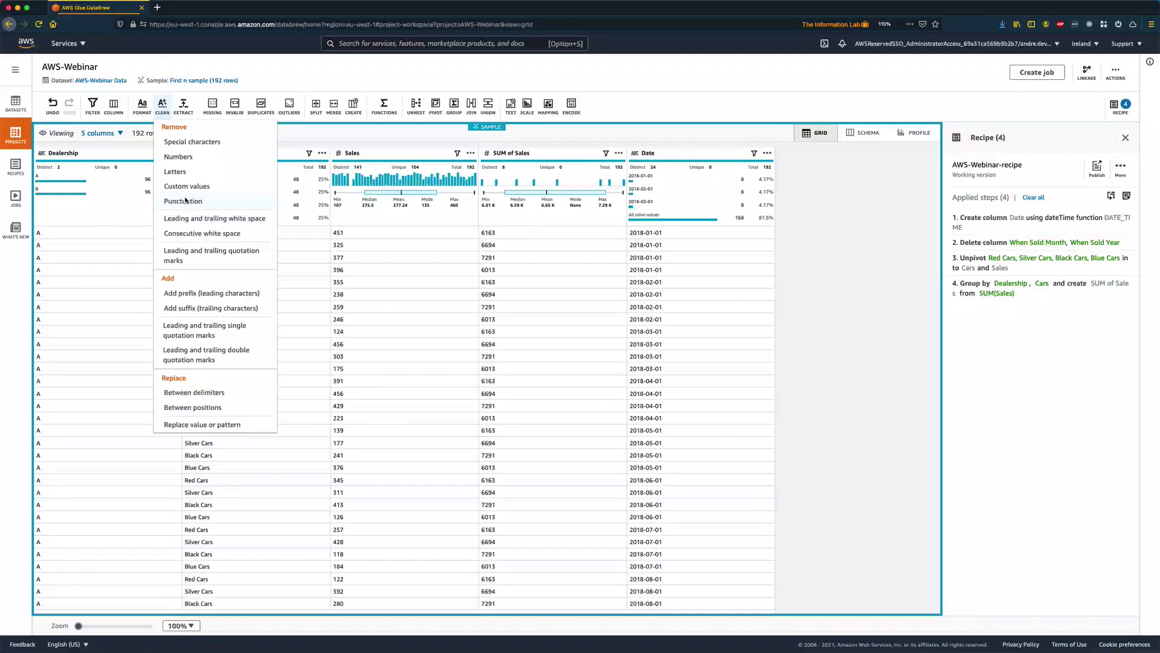
click(212, 105)
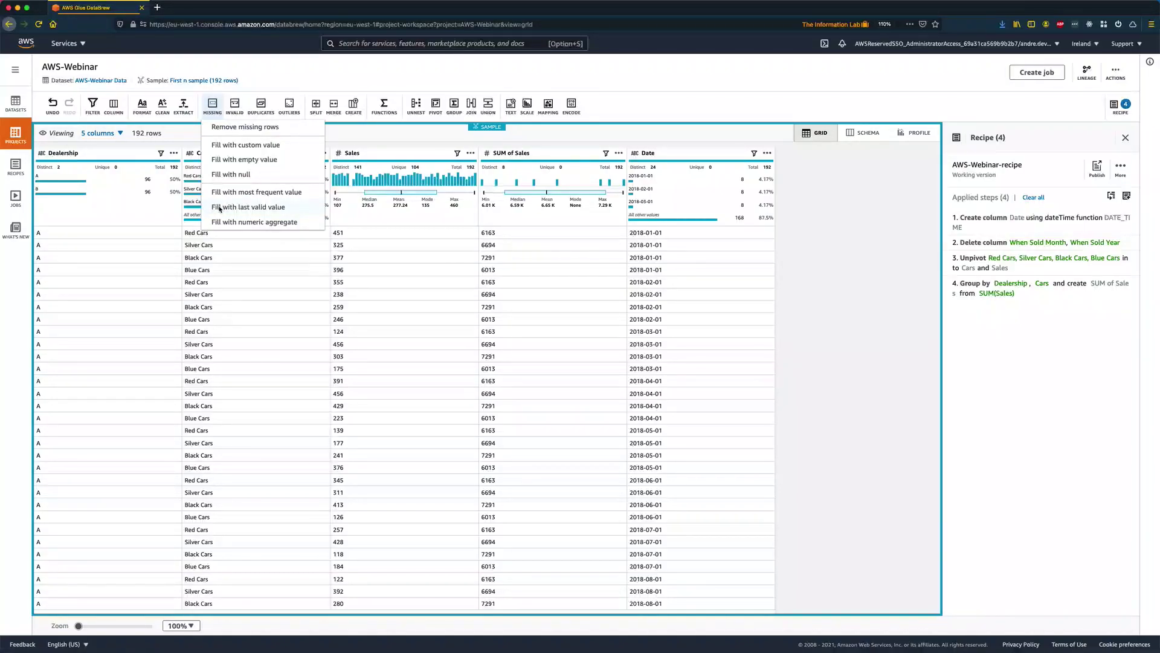
click(221, 110)
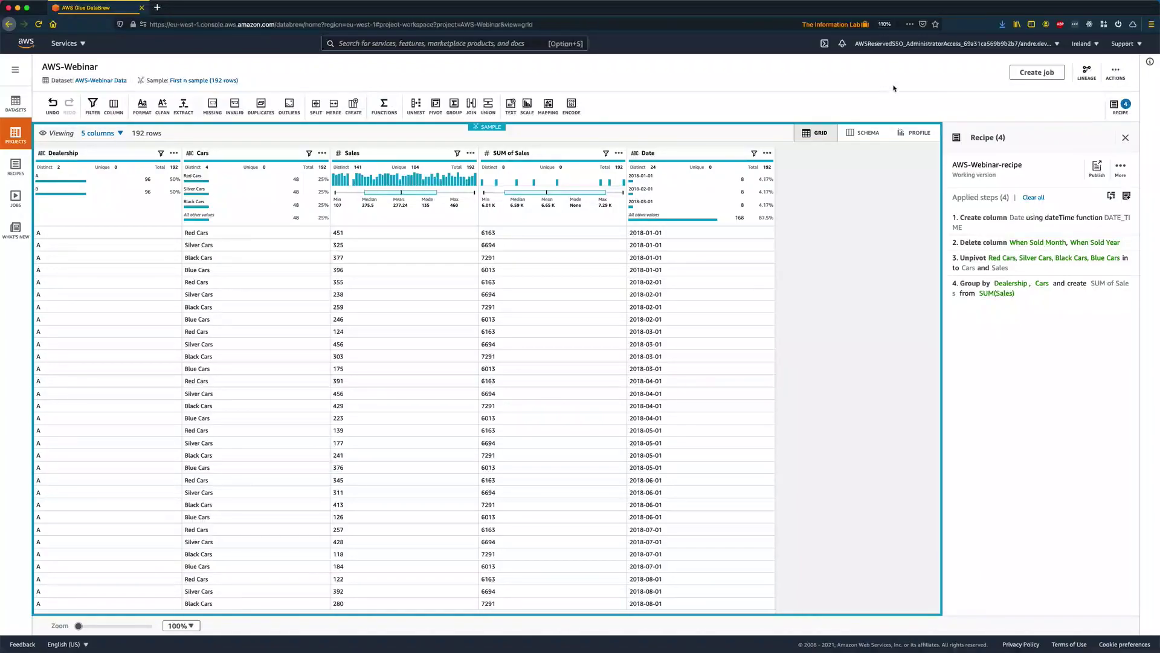
Step: Create a recipe job from the project and name it AWS Webinar
click(1033, 75)
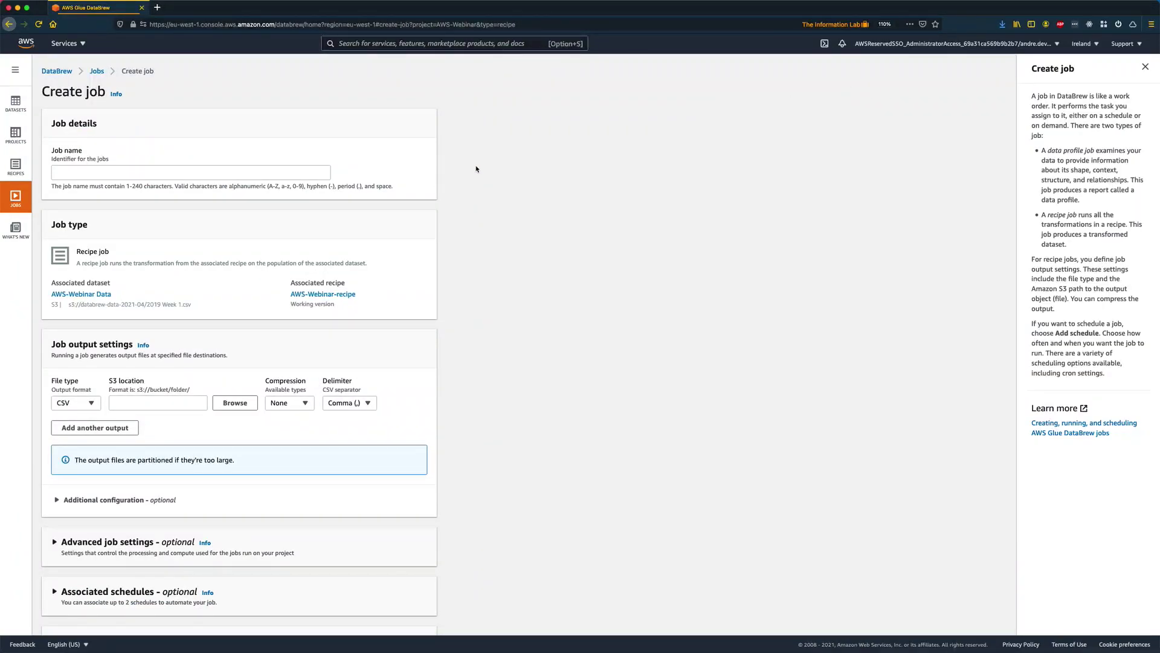
click(233, 174)
text(AWS Webinar)
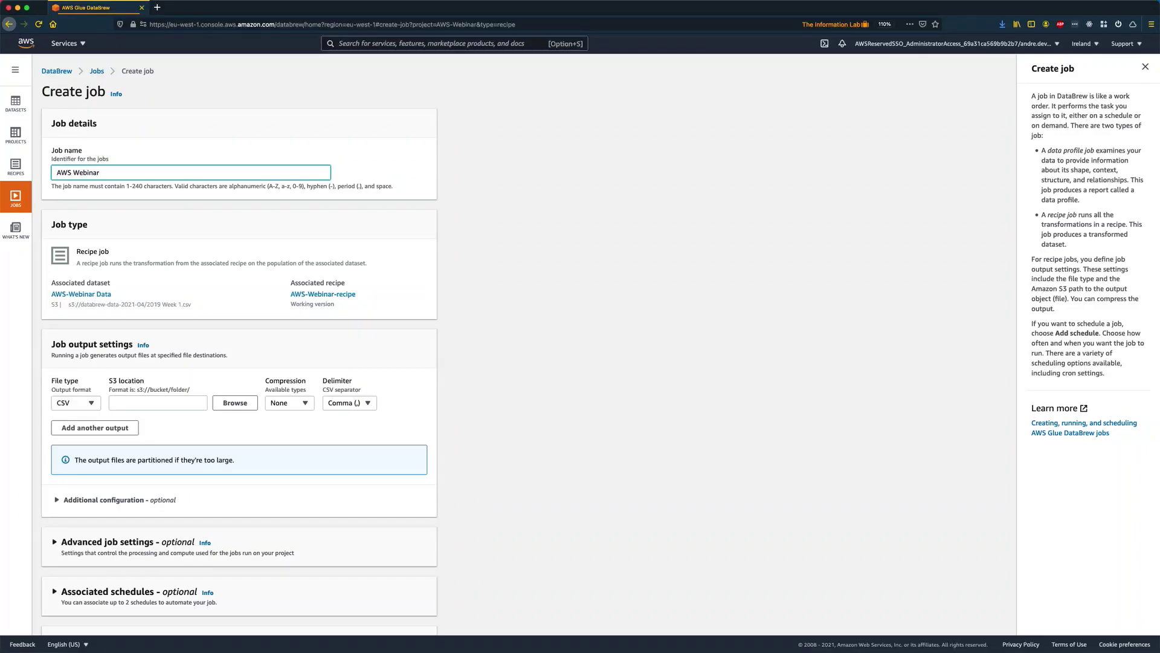
click(210, 209)
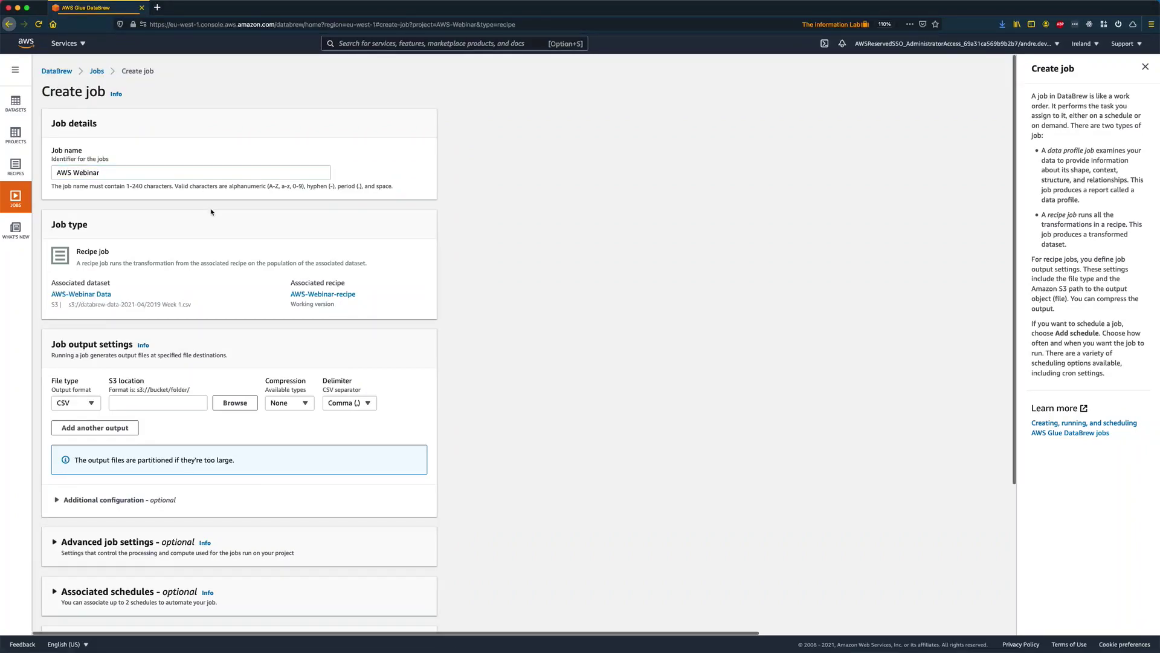
Step: Set the job output to CSV files stored in the S3 location s3://databrew-data-2021-04/
scroll(211, 211, down, 3)
scroll(211, 211, down, 2)
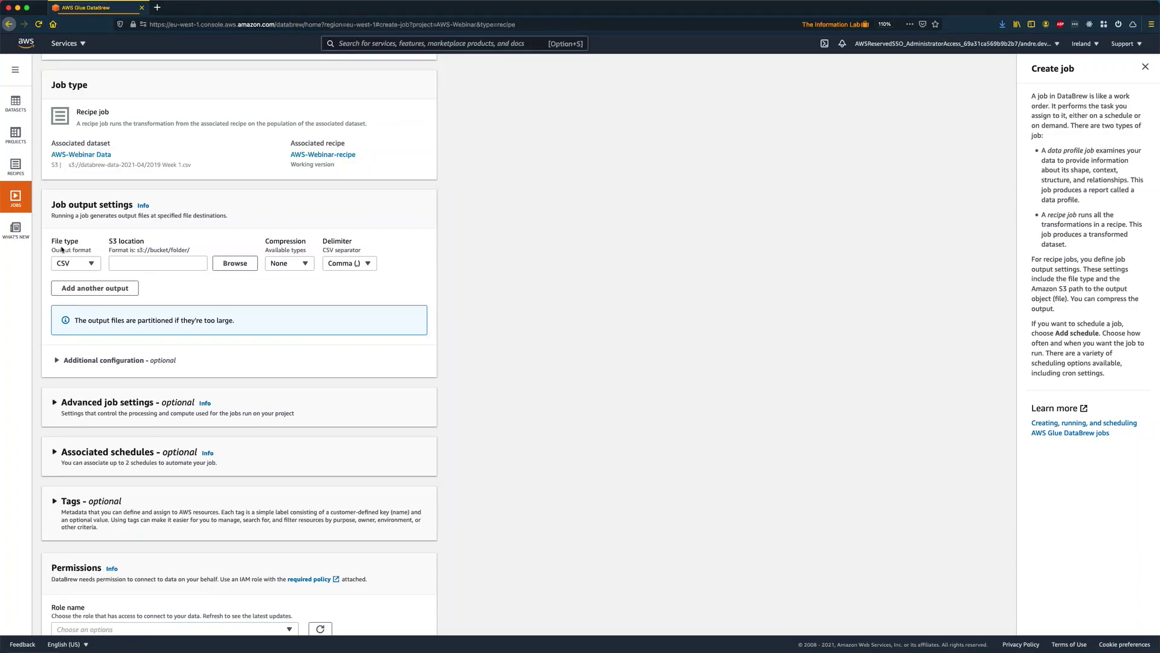
click(91, 264)
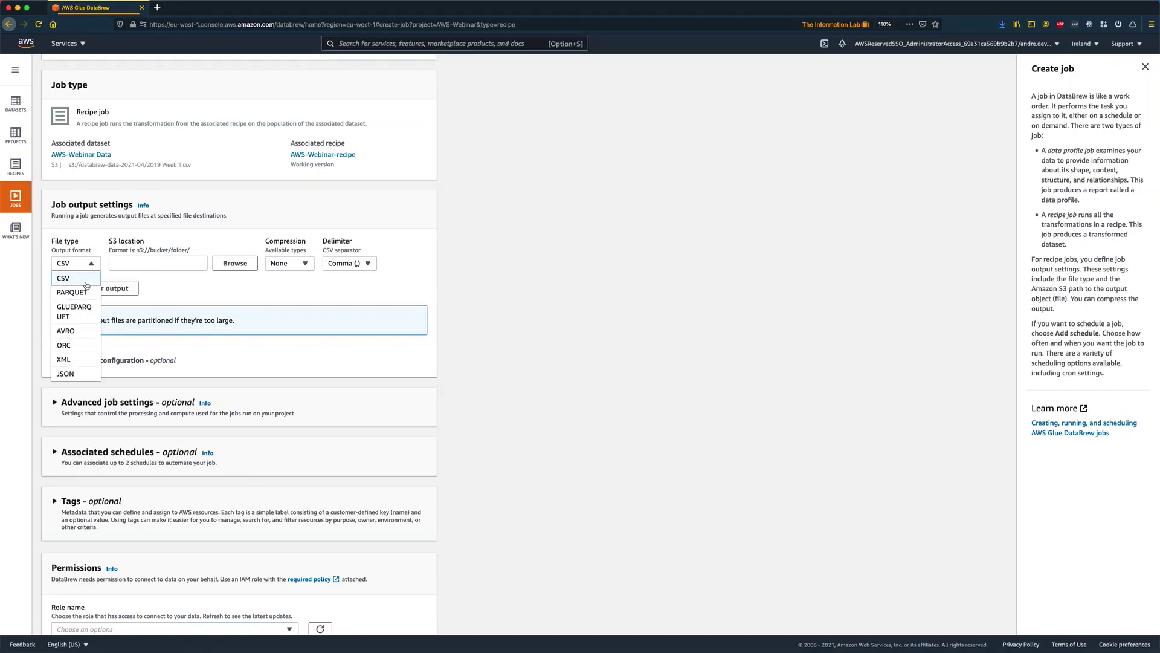
click(84, 281)
click(146, 263)
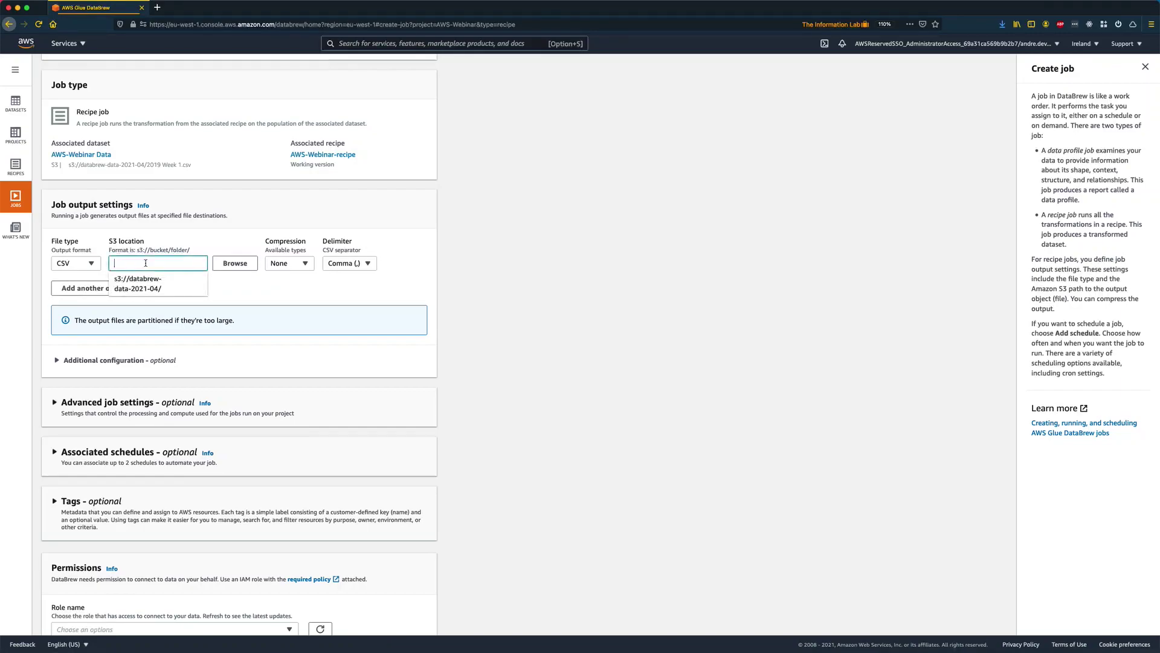
click(147, 283)
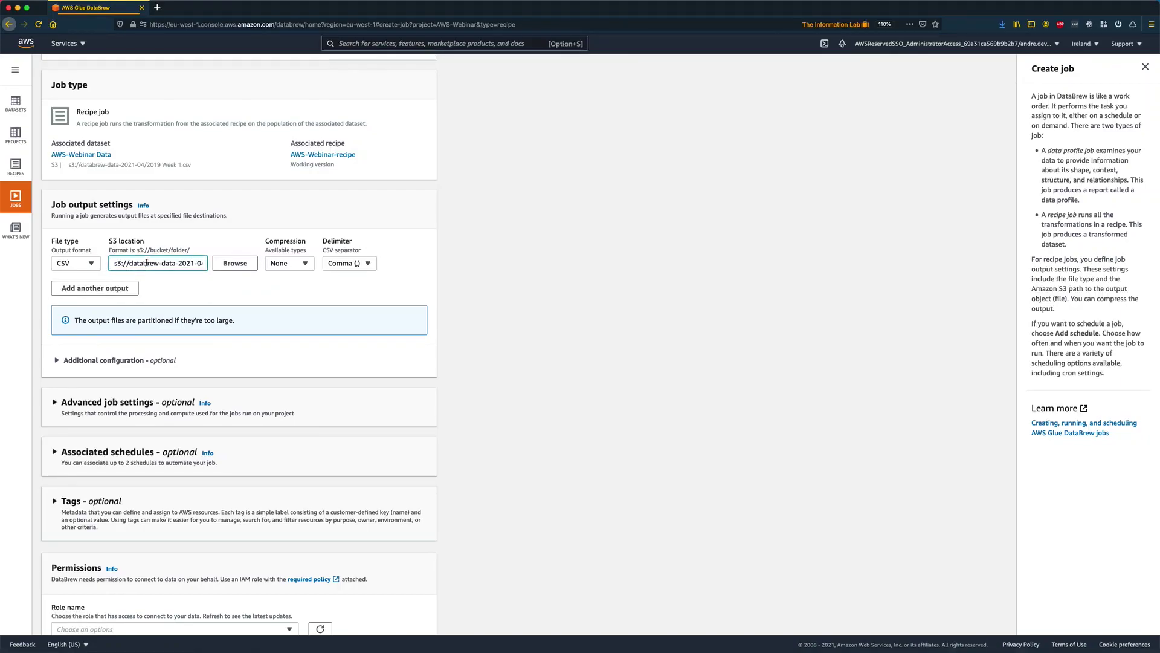
drag(146, 262, 192, 263)
click(148, 263)
Step: Review the output's compression and delimiter choices and the advanced job settings
click(294, 264)
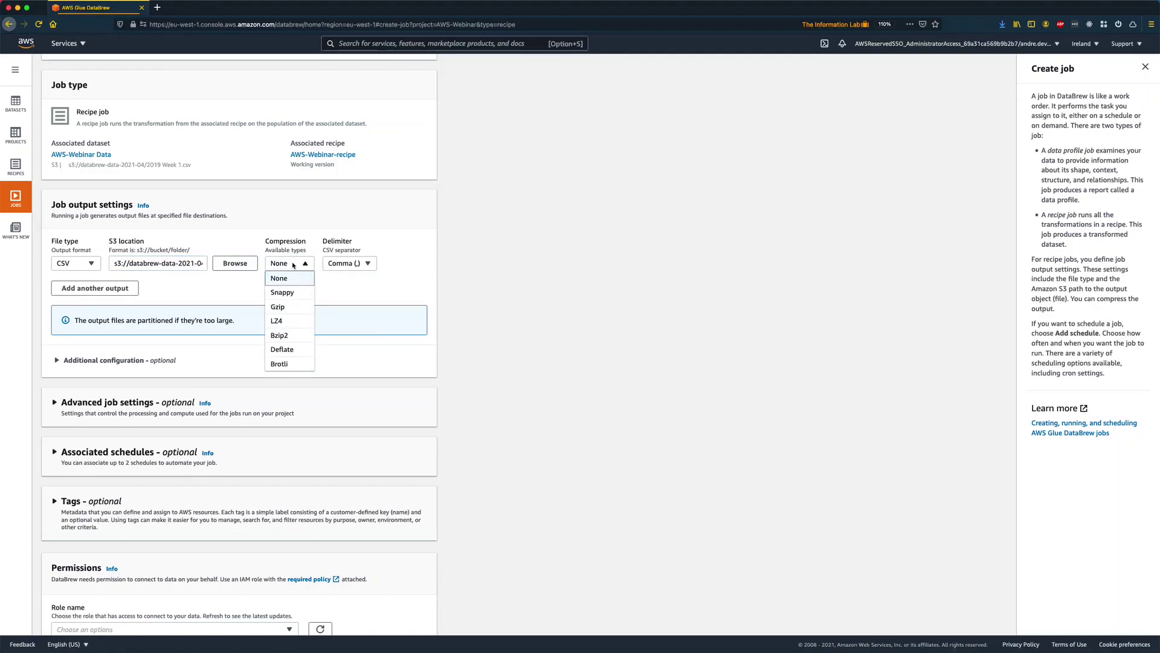
click(350, 264)
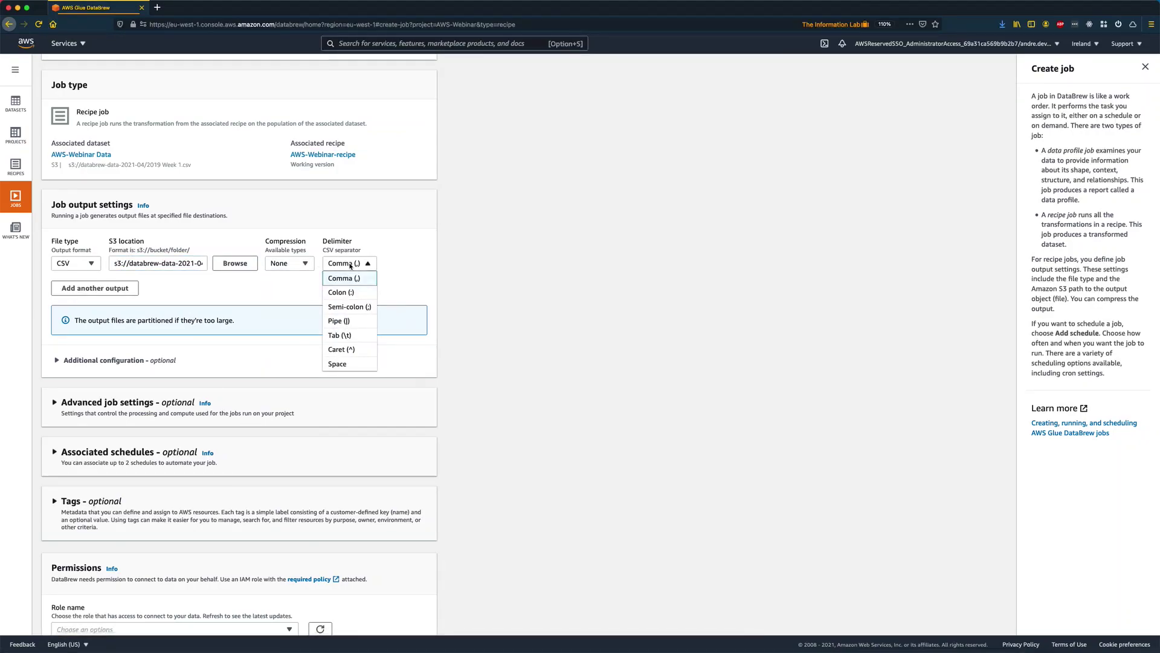
click(413, 246)
scroll(413, 246, down, 2)
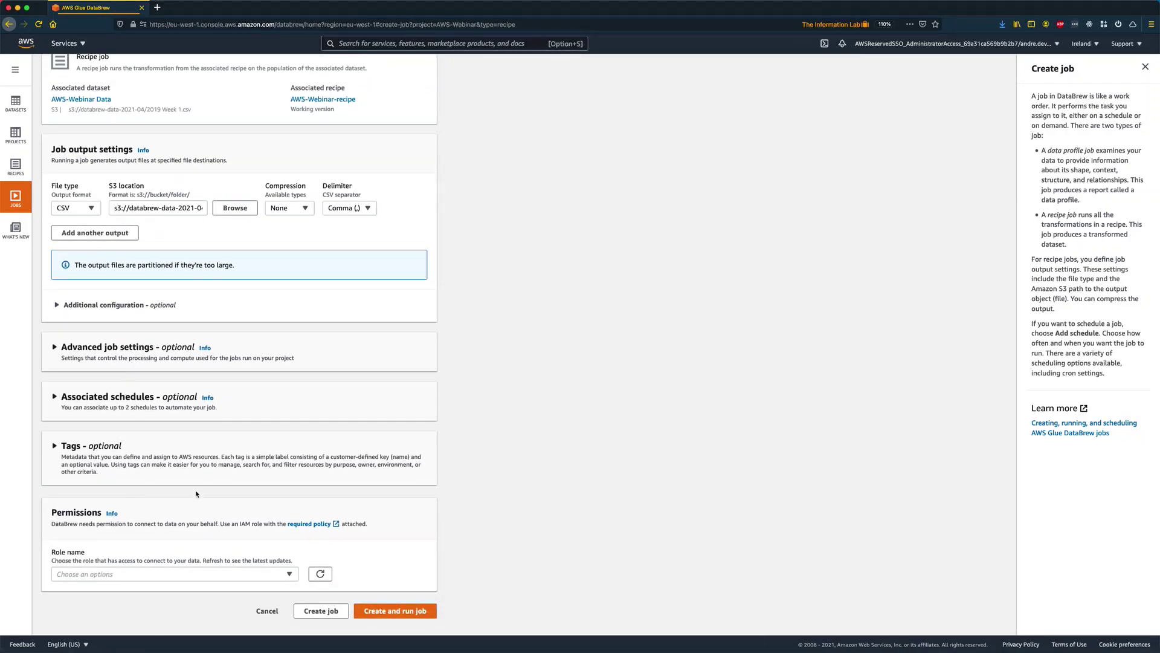
click(107, 355)
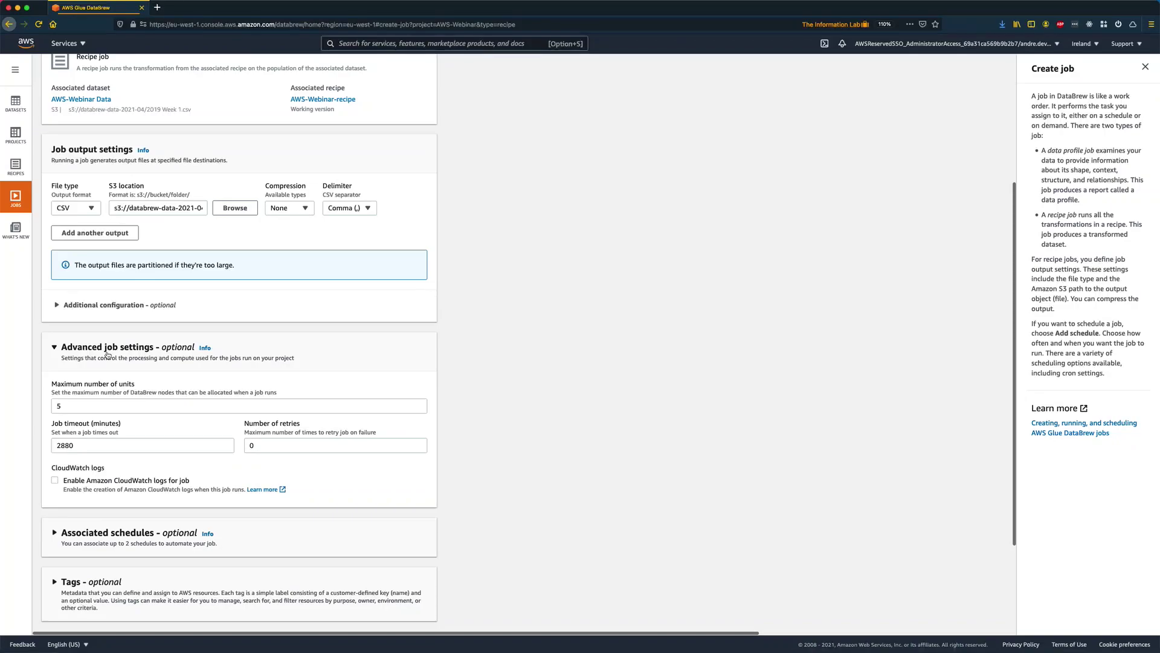
scroll(107, 355, down, 2)
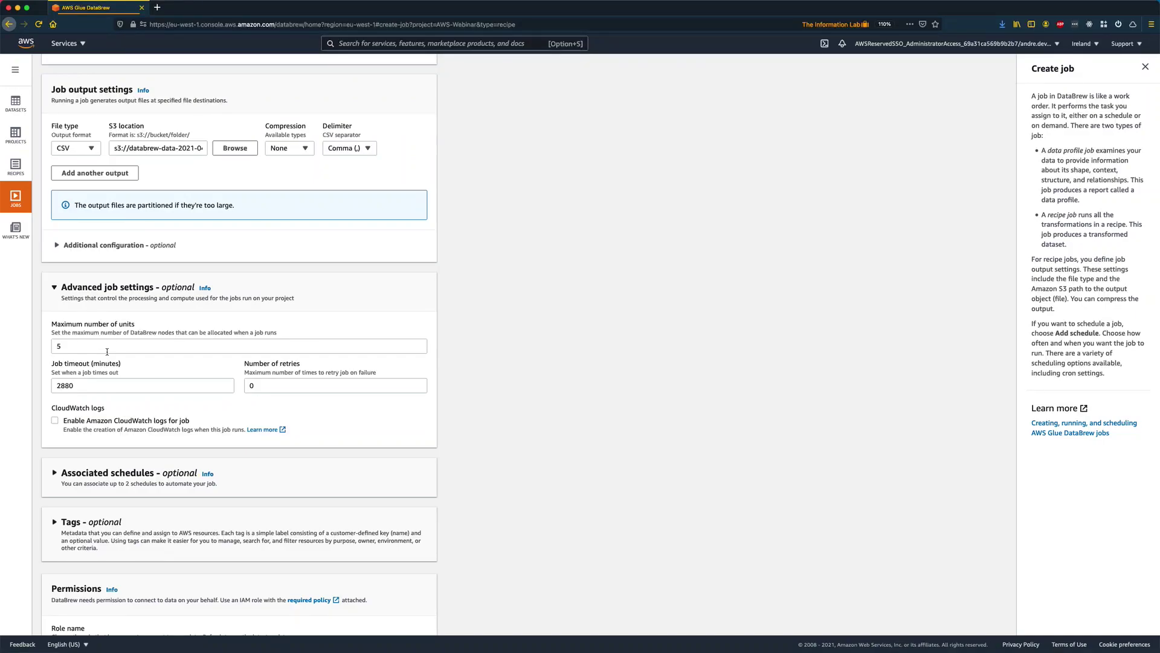
Step: Assign the existing IAM role AWSGlueDataBrewServiceRole-jmac-testing to the job, and create and run it
scroll(107, 363, down, 3)
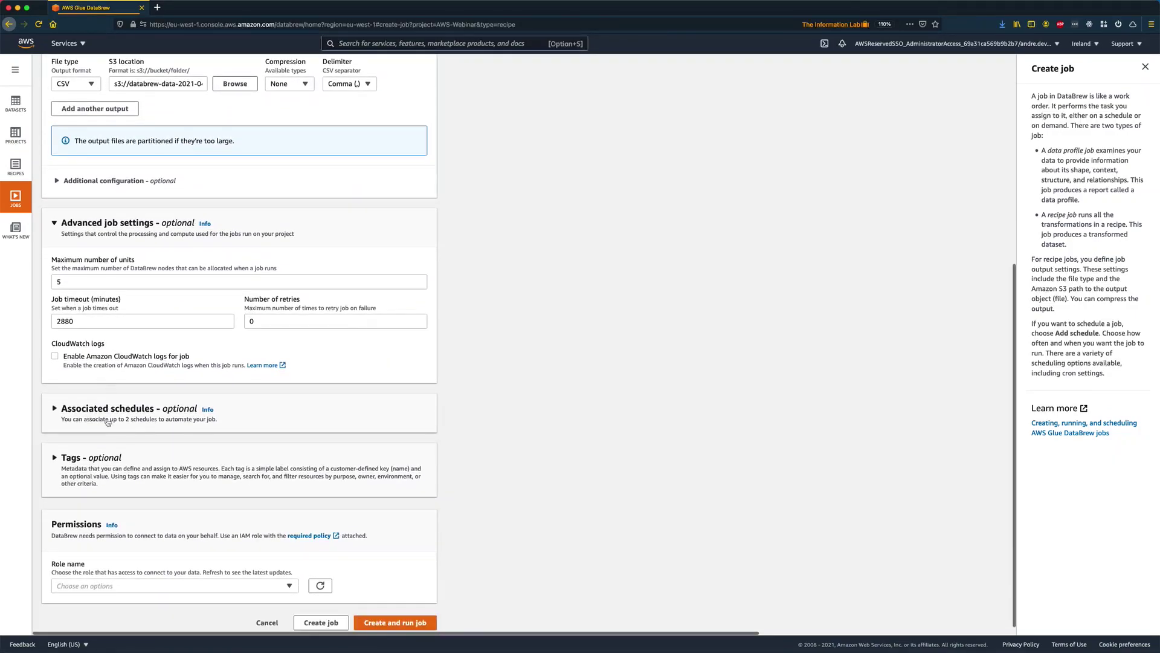
click(118, 574)
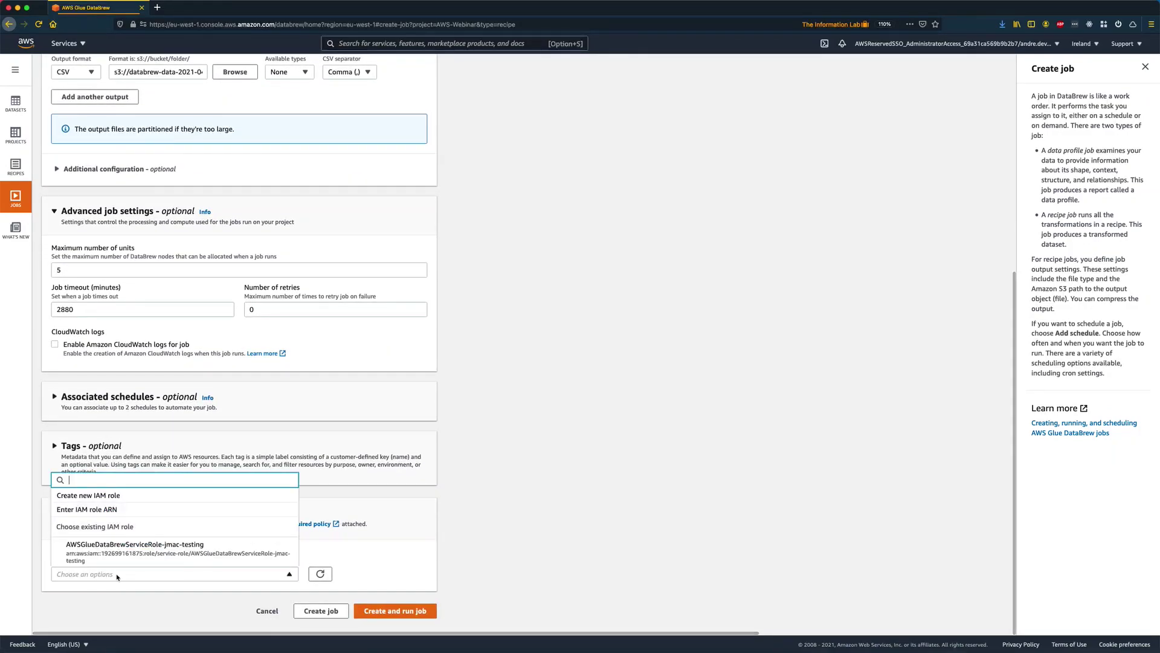
click(118, 547)
scroll(499, 510, down, 1)
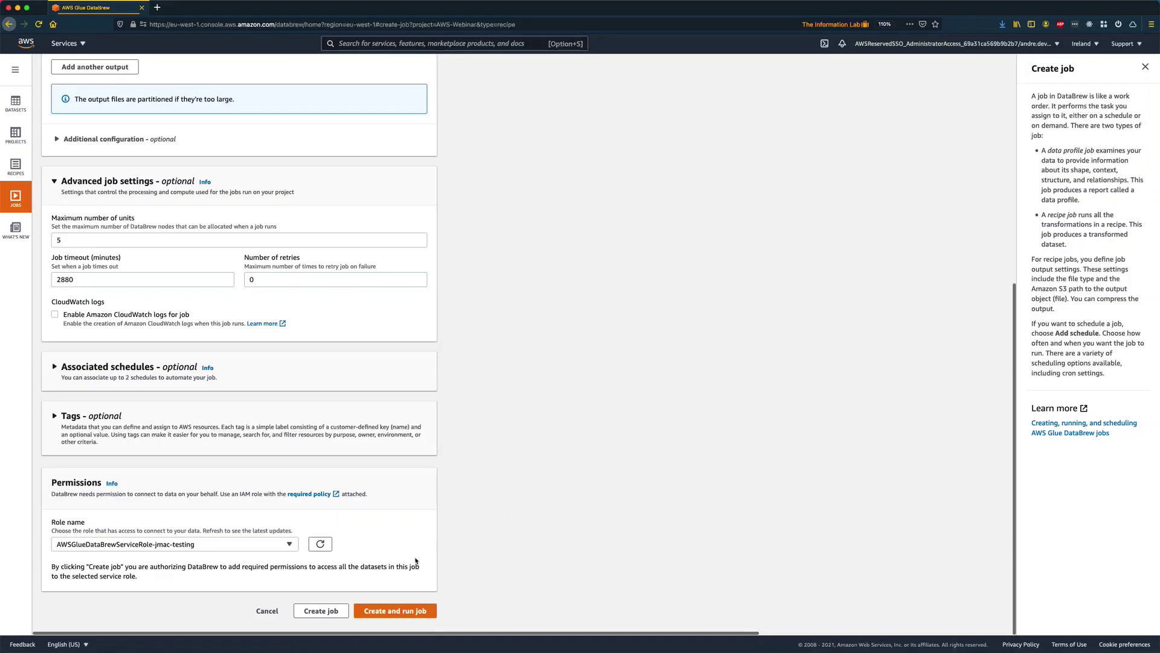
click(398, 610)
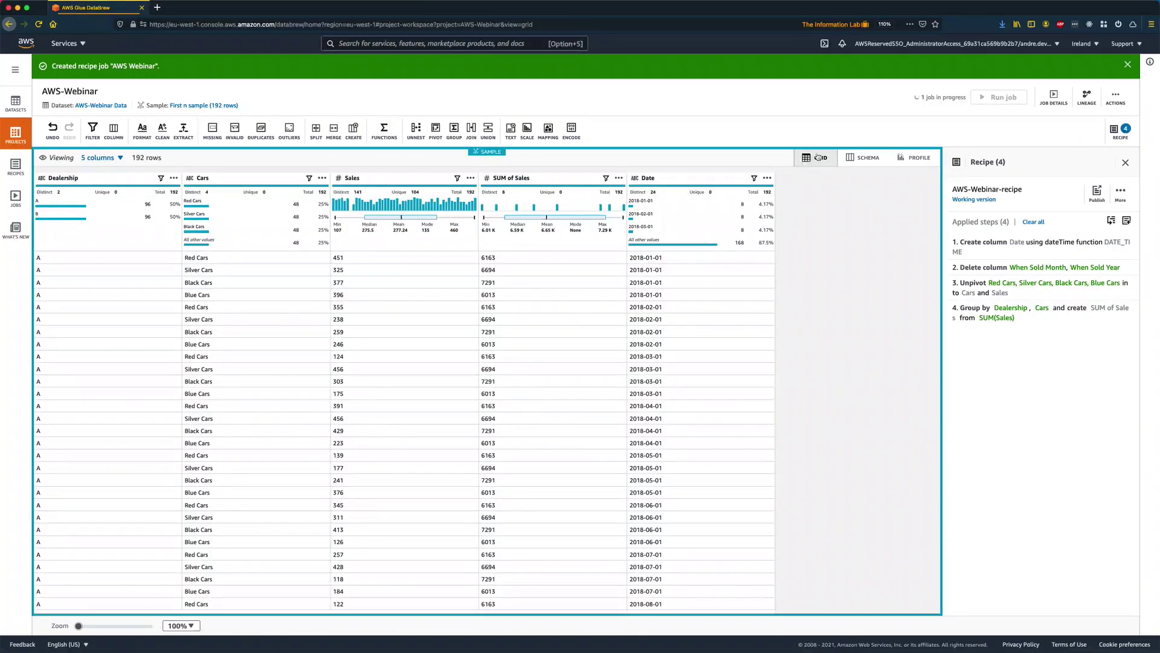
Step: Open the AWS Webinar job in progress and refresh its run history to check the run status
click(956, 100)
click(834, 95)
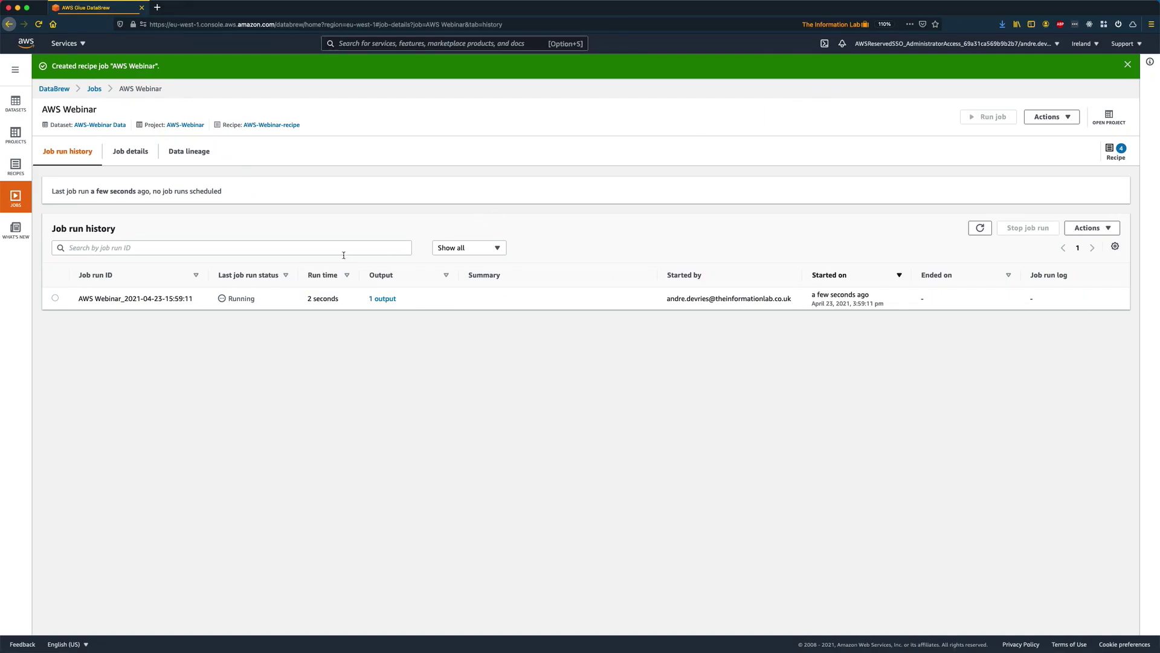
click(980, 228)
click(982, 228)
click(979, 228)
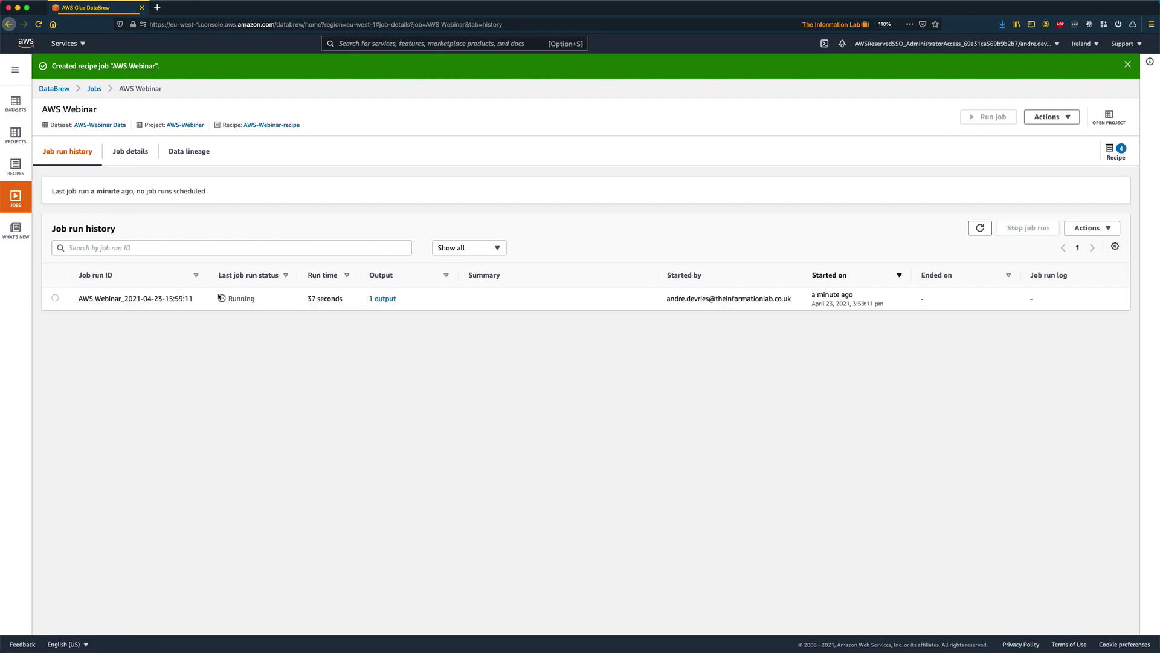
Step: Check the job run's output destination bucket in S3 and return to the DataBrew job run history
click(381, 300)
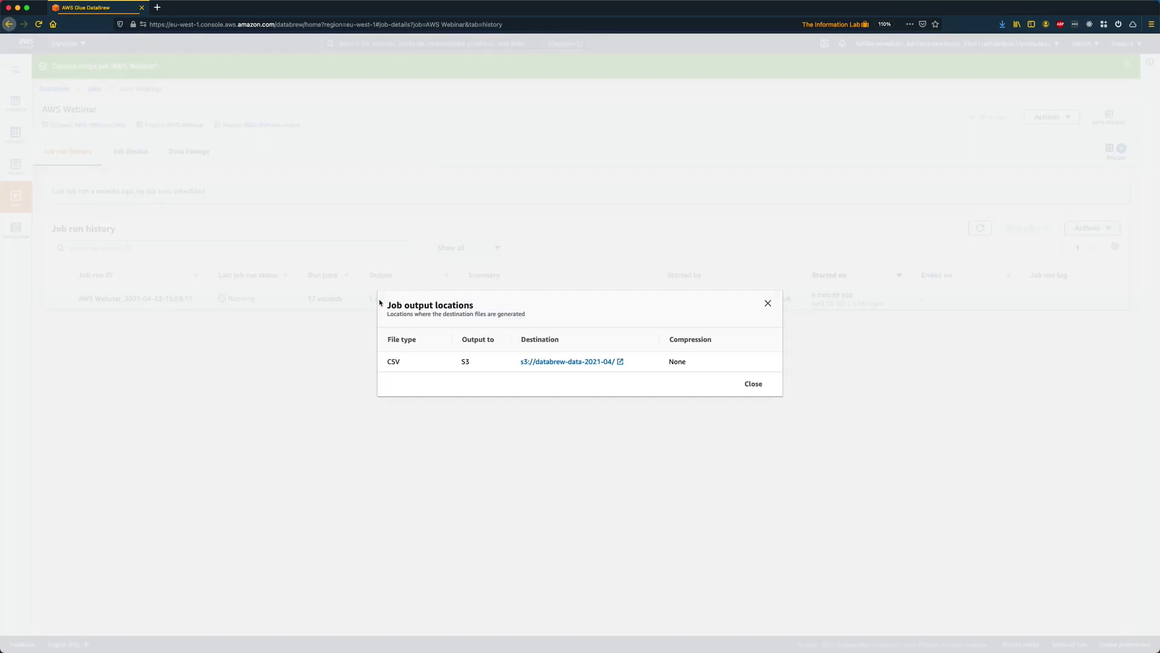
click(573, 364)
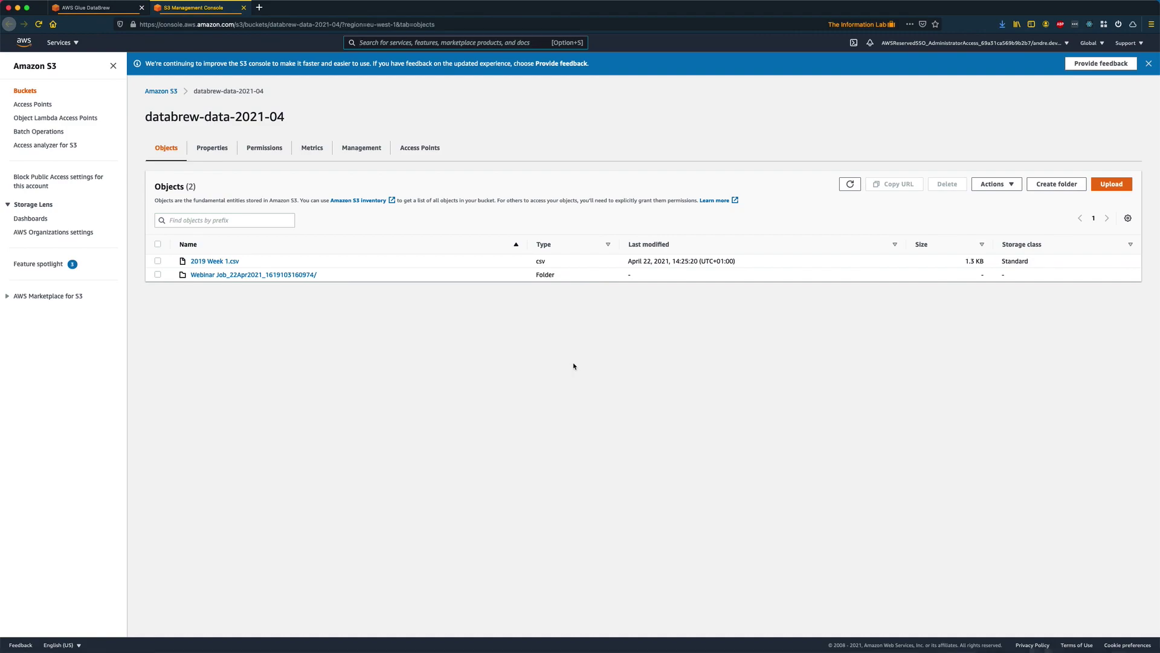
click(87, 8)
click(767, 303)
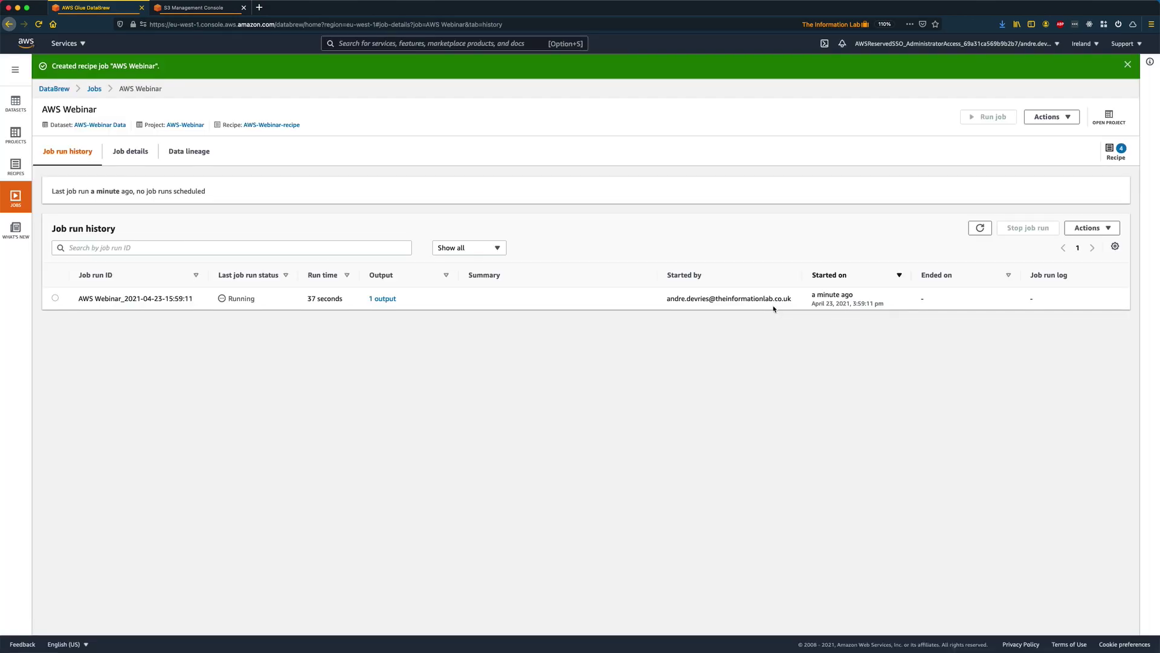
Step: Refresh the AWS Webinar job's run history and examine its job details and data lineage
click(980, 228)
click(979, 229)
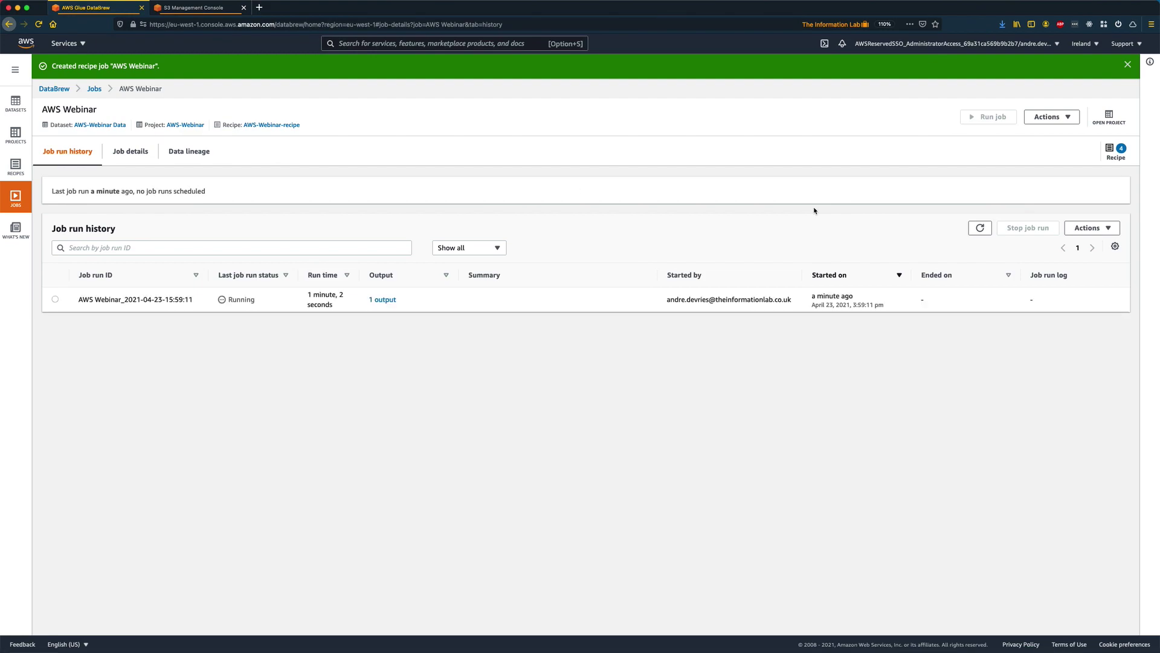
click(140, 159)
click(181, 155)
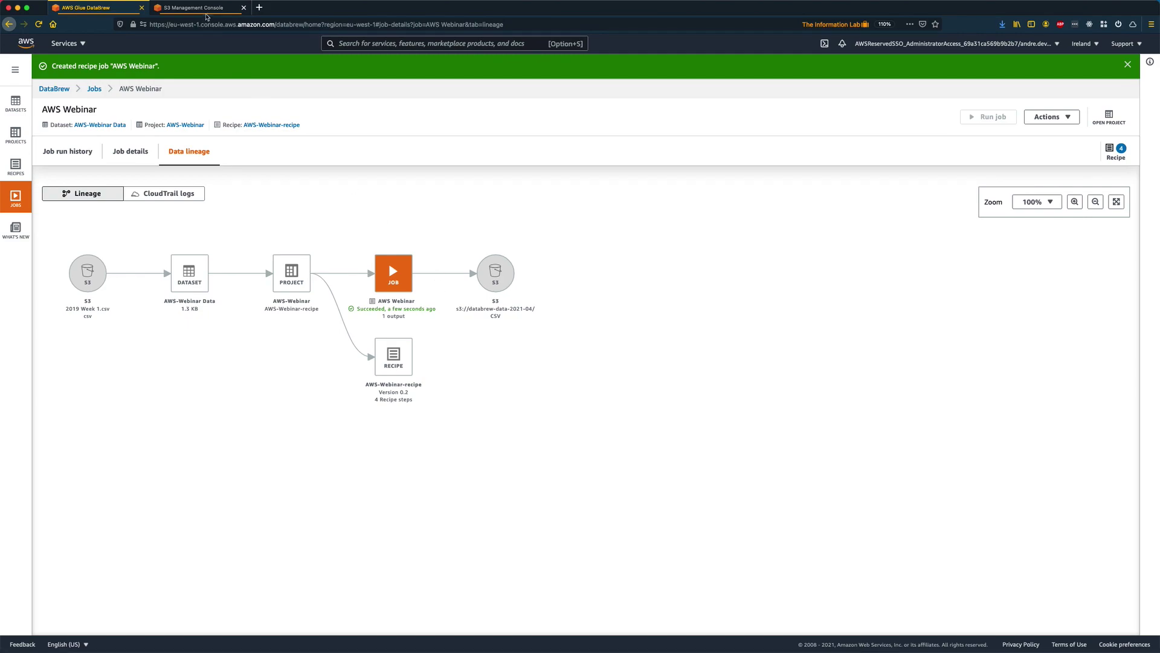
Step: Switch to the S3 console, refresh the databrew-data-2021-04 bucket and open the AWS Webinar job's output folder
click(197, 7)
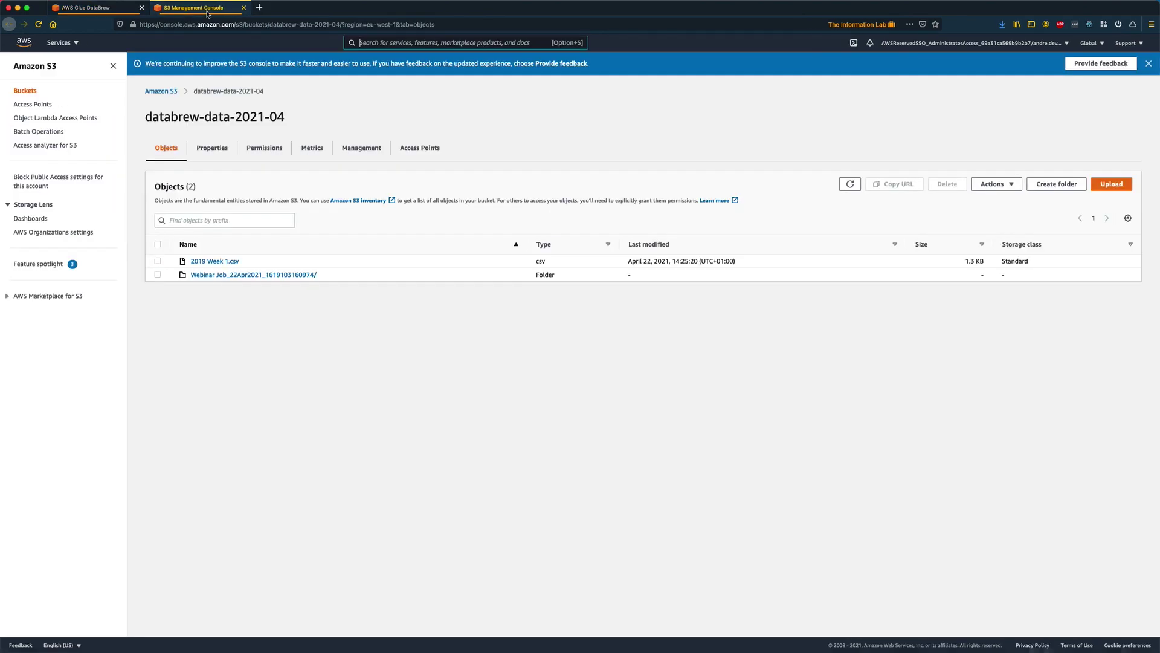
click(849, 184)
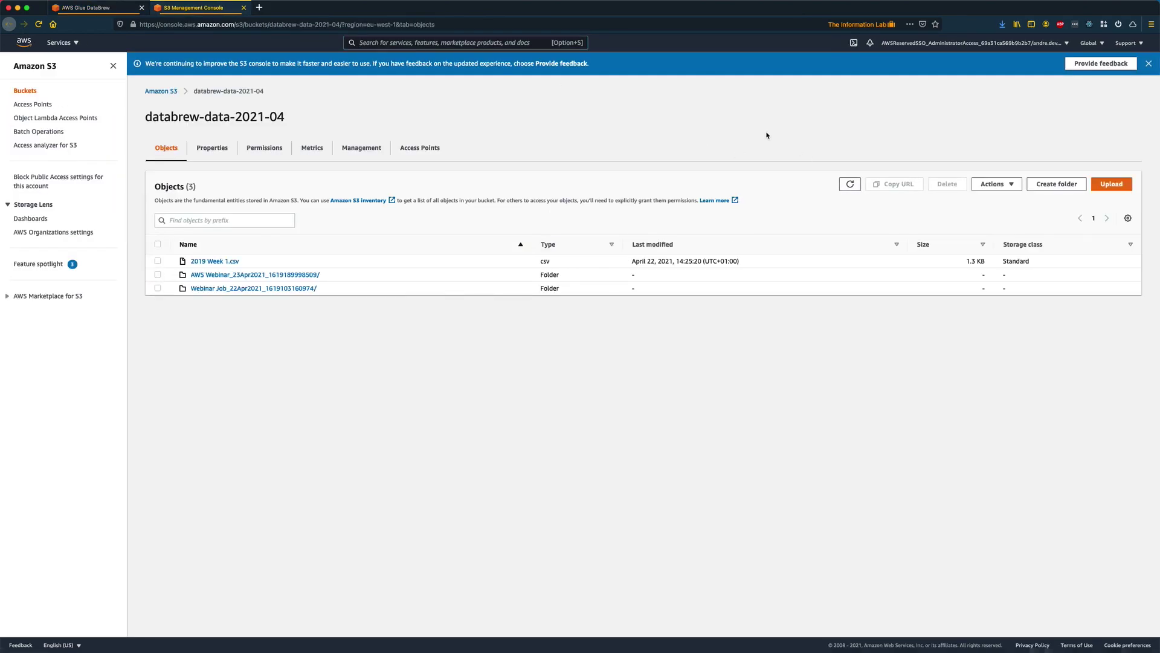
click(235, 275)
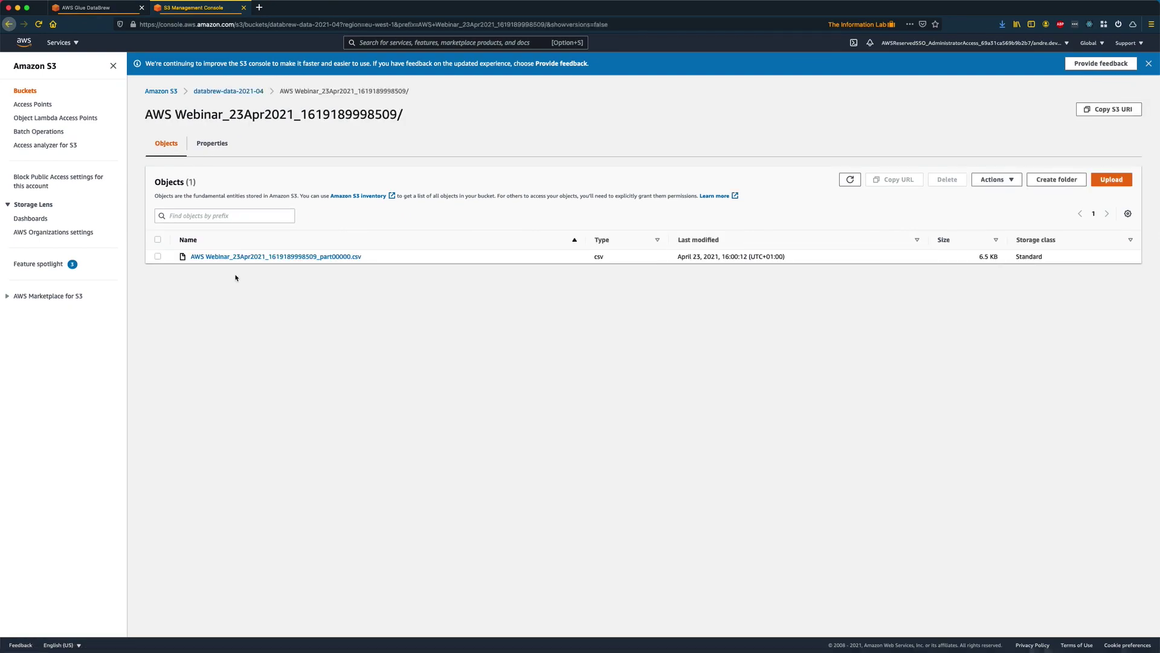